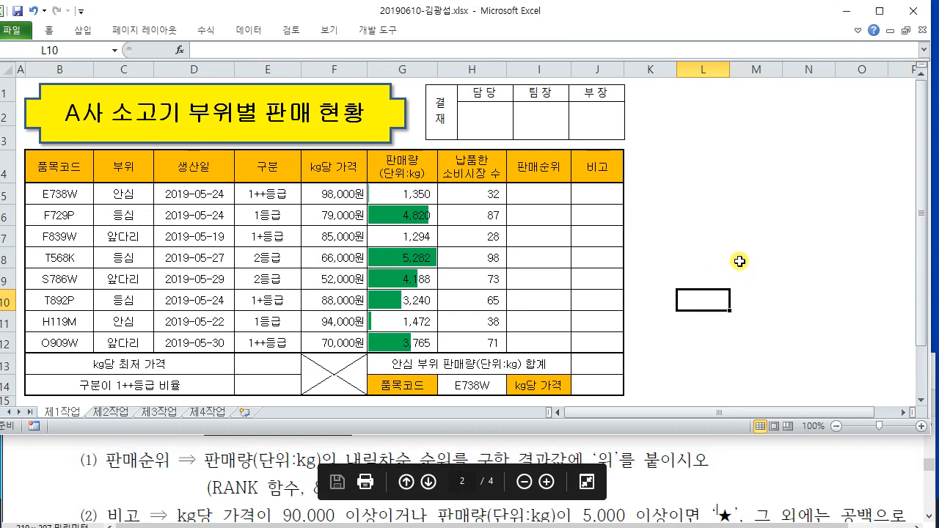
pyautogui.moveTo(506, 184)
pyautogui.mouseDown()
pyautogui.moveTo(550, 274)
pyautogui.moveTo(571, 352)
pyautogui.mouseUp()
pyautogui.moveTo(575, 186)
pyautogui.mouseDown()
pyautogui.moveTo(607, 327)
pyautogui.moveTo(623, 351)
pyautogui.mouseUp()
pyautogui.moveTo(509, 185)
pyautogui.mouseDown()
pyautogui.moveTo(566, 204)
pyautogui.moveTo(611, 135)
pyautogui.mouseUp()
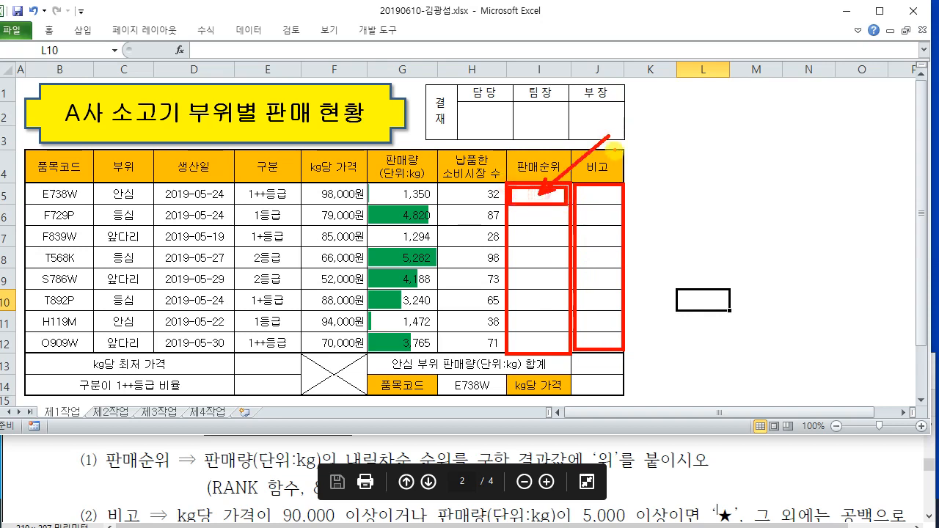
pyautogui.moveTo(565, 213); pyautogui.dragTo(564, 340)
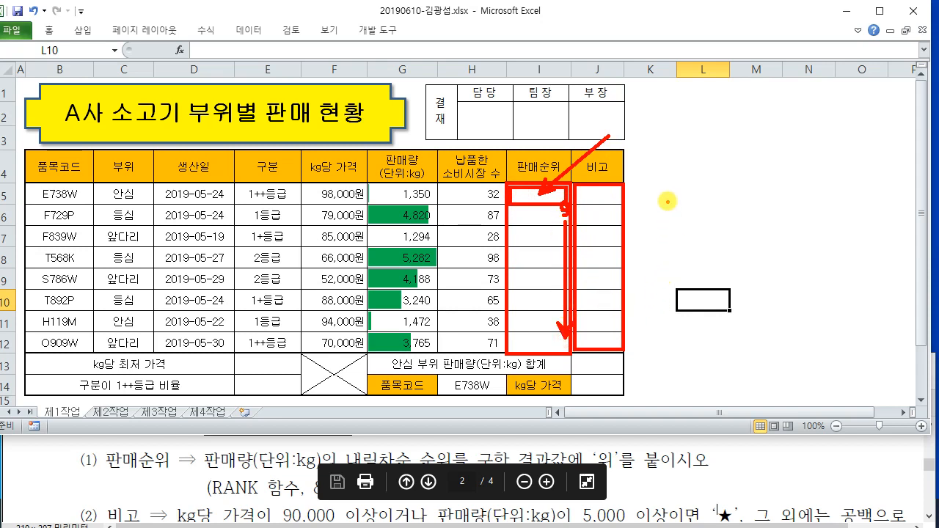
pyautogui.press('Escape')
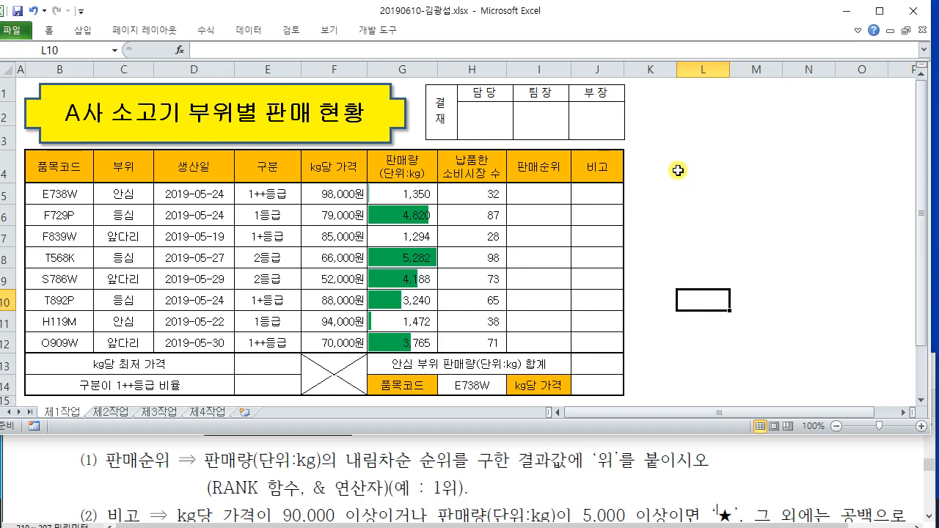
pyautogui.hotkey('ctrl', '2')
pyautogui.moveTo(638, 87)
pyautogui.mouseDown()
pyautogui.moveTo(668, 84)
pyautogui.moveTo(678, 118)
pyautogui.moveTo(698, 84)
pyautogui.moveTo(690, 103)
pyautogui.mouseUp()
pyautogui.moveTo(643, 160)
pyautogui.mouseDown()
pyautogui.moveTo(644, 192)
pyautogui.moveTo(694, 209)
pyautogui.mouseUp()
pyautogui.moveTo(703, 173)
pyautogui.mouseDown()
pyautogui.moveTo(705, 193)
pyautogui.moveTo(725, 192)
pyautogui.moveTo(728, 153)
pyautogui.mouseUp()
pyautogui.moveTo(736, 199)
pyautogui.mouseDown()
pyautogui.moveTo(733, 153)
pyautogui.moveTo(737, 182)
pyautogui.mouseUp()
pyautogui.moveTo(738, 180); pyautogui.dragTo(757, 200)
pyautogui.moveTo(665, 234); pyautogui.dragTo(672, 256)
pyautogui.moveTo(672, 245)
pyautogui.mouseDown()
pyautogui.moveTo(693, 254)
pyautogui.moveTo(704, 237)
pyautogui.moveTo(725, 236)
pyautogui.moveTo(742, 257)
pyautogui.mouseUp()
pyautogui.moveTo(767, 218)
pyautogui.mouseDown()
pyautogui.moveTo(791, 215)
pyautogui.moveTo(768, 257)
pyautogui.mouseUp()
pyautogui.moveTo(768, 256)
pyautogui.mouseDown()
pyautogui.moveTo(792, 253)
pyautogui.moveTo(789, 233)
pyautogui.mouseUp()
pyautogui.moveTo(593, 262); pyautogui.dragTo(807, 262)
pyautogui.moveTo(635, 130); pyautogui.dragTo(699, 128)
pyautogui.moveTo(624, 195); pyautogui.dragTo(813, 194)
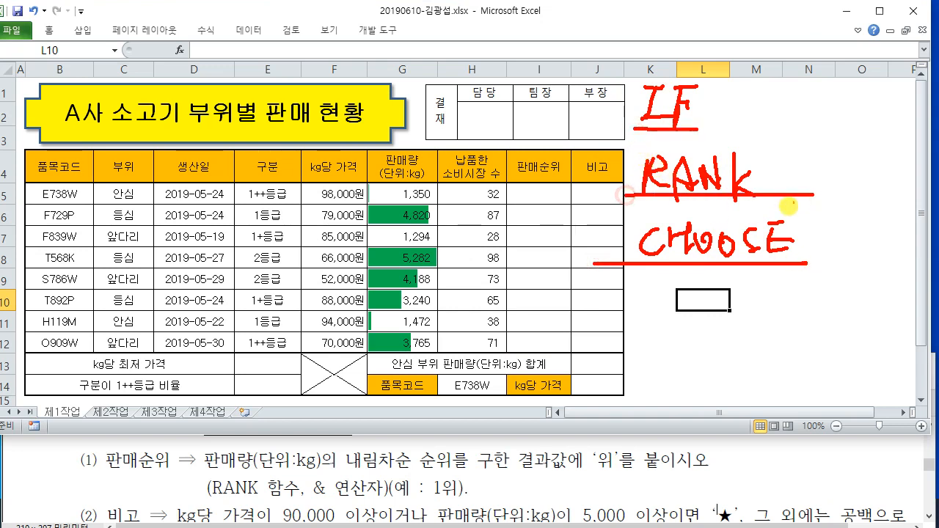
pyautogui.press('Escape')
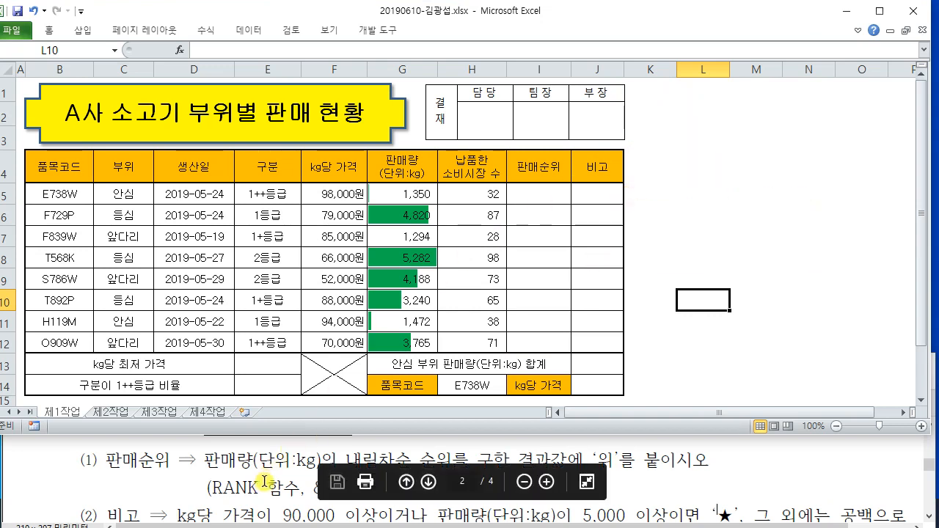
pyautogui.click(699, 261)
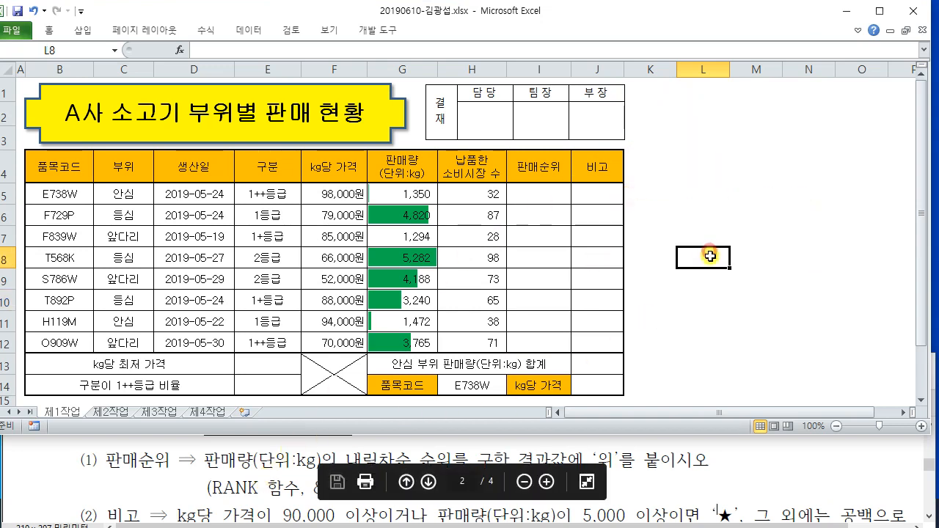
# Begin a RANK formula in cell I5 with G5 as the number and G5:G12 as the reference range
pyautogui.click(539, 196)
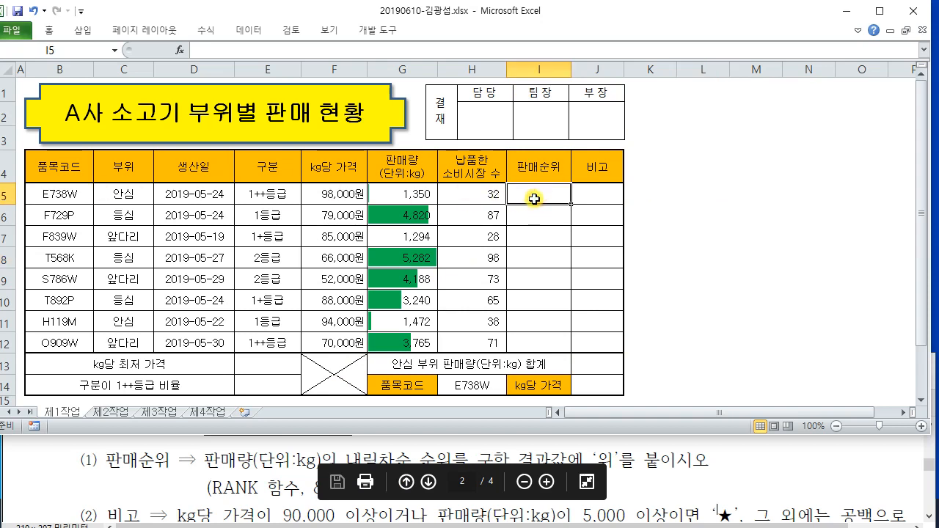
pyautogui.write('=')
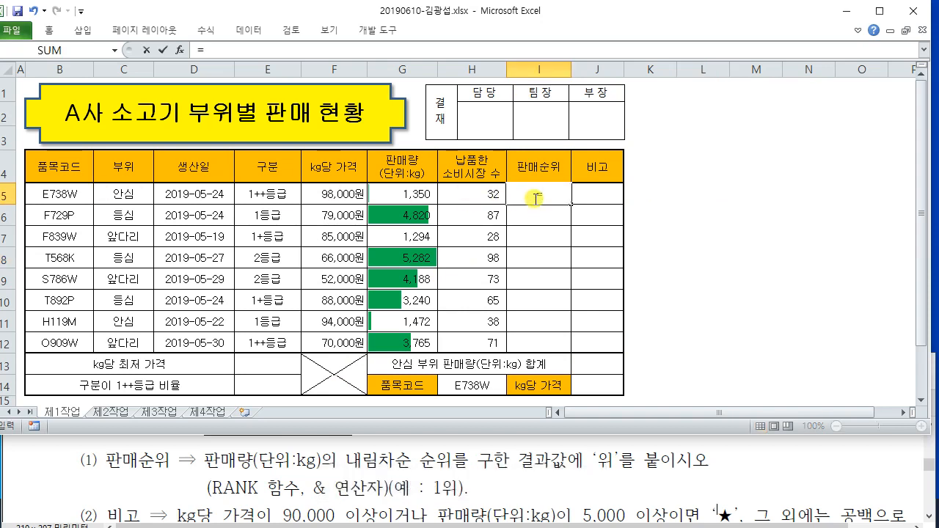
pyautogui.write('R')
pyautogui.press('BackSpace')
pyautogui.write('RANK(')
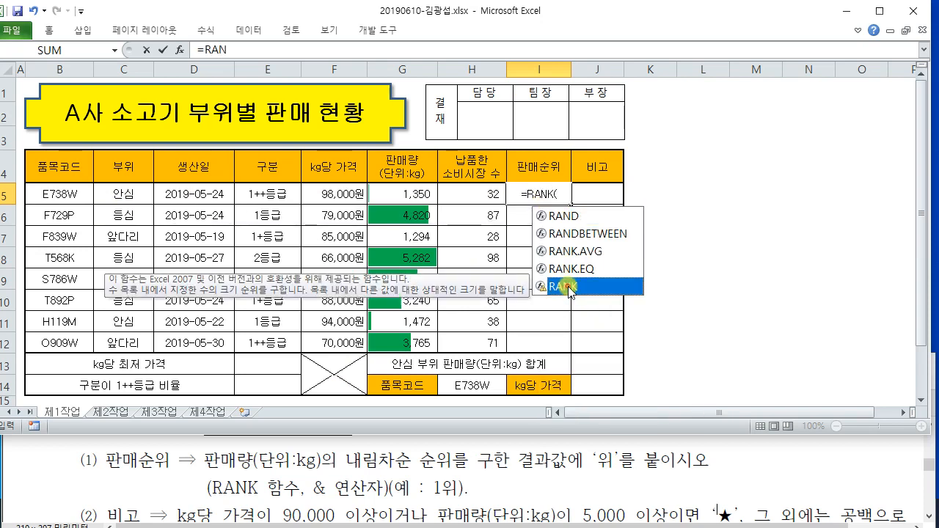
pyautogui.doubleClick(564, 286)
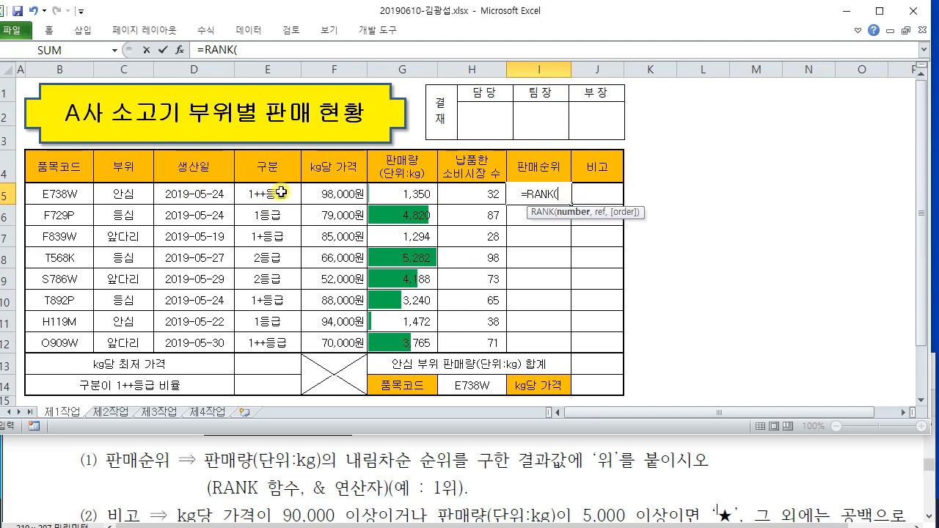
pyautogui.click(416, 193)
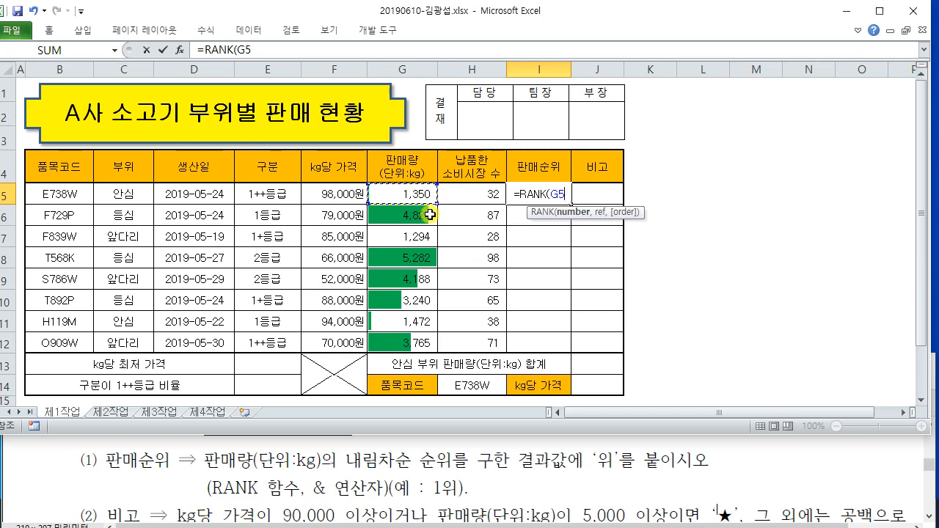
pyautogui.write(',')
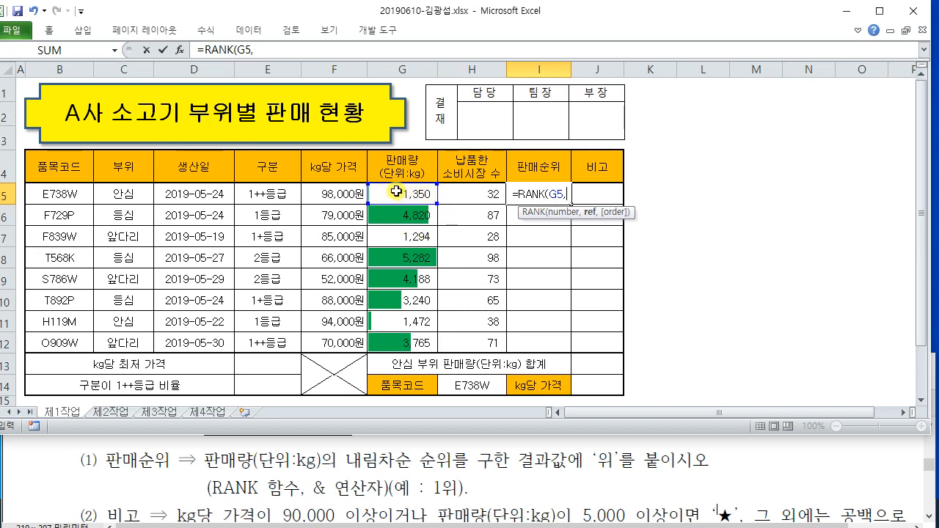
pyautogui.moveTo(392, 192); pyautogui.dragTo(389, 342)
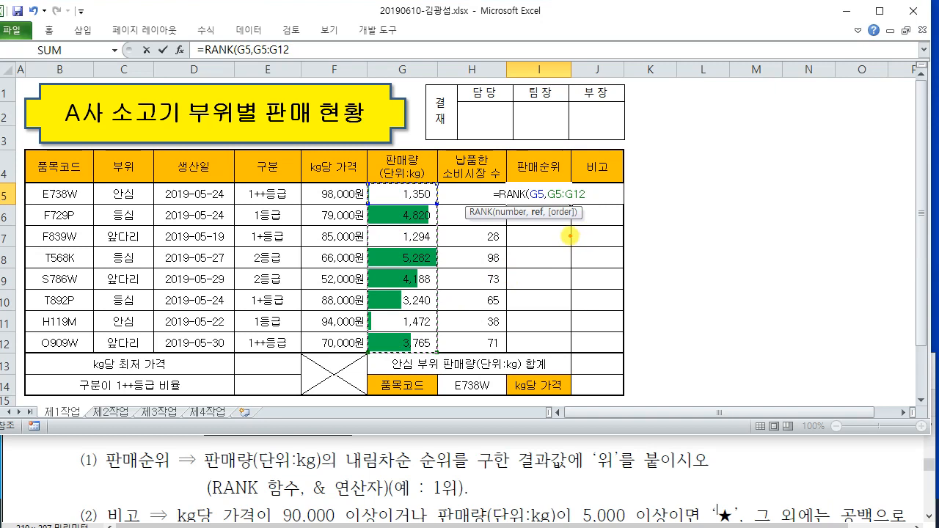
pyautogui.moveTo(547, 203); pyautogui.dragTo(585, 207)
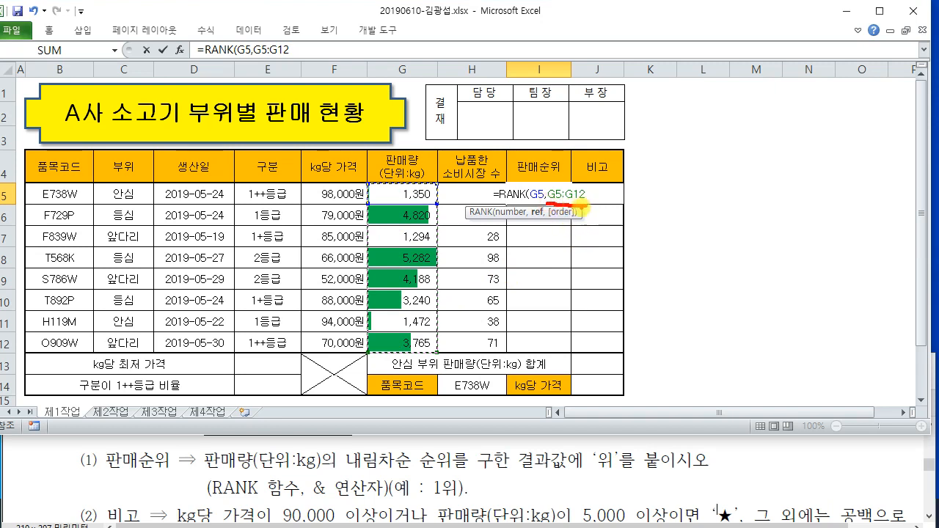
pyautogui.moveTo(676, 143)
pyautogui.mouseDown()
pyautogui.moveTo(668, 163)
pyautogui.moveTo(708, 139)
pyautogui.moveTo(705, 152)
pyautogui.moveTo(734, 174)
pyautogui.moveTo(779, 176)
pyautogui.moveTo(775, 162)
pyautogui.moveTo(791, 145)
pyautogui.moveTo(822, 168)
pyautogui.mouseUp()
pyautogui.moveTo(681, 209)
pyautogui.mouseDown()
pyautogui.moveTo(652, 238)
pyautogui.moveTo(673, 234)
pyautogui.moveTo(669, 260)
pyautogui.moveTo(716, 234)
pyautogui.moveTo(742, 264)
pyautogui.moveTo(750, 235)
pyautogui.moveTo(789, 246)
pyautogui.moveTo(767, 257)
pyautogui.moveTo(800, 225)
pyautogui.moveTo(826, 270)
pyautogui.mouseUp()
pyautogui.moveTo(631, 193); pyautogui.dragTo(850, 199)
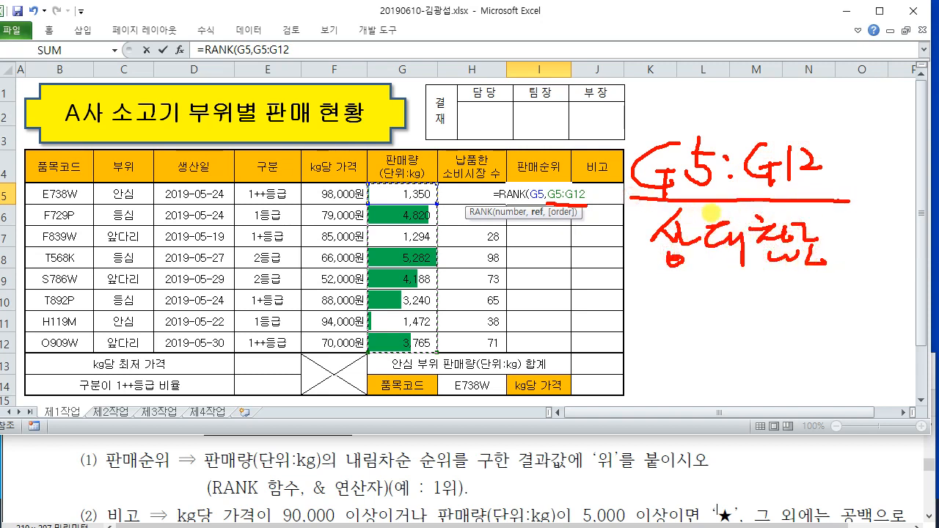
pyautogui.moveTo(503, 184); pyautogui.dragTo(572, 204)
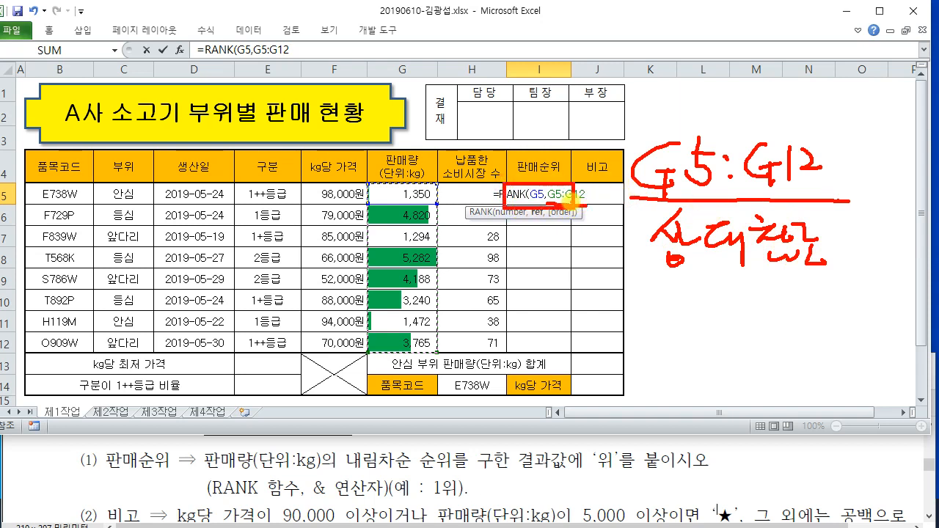
pyautogui.moveTo(559, 194); pyautogui.dragTo(575, 194)
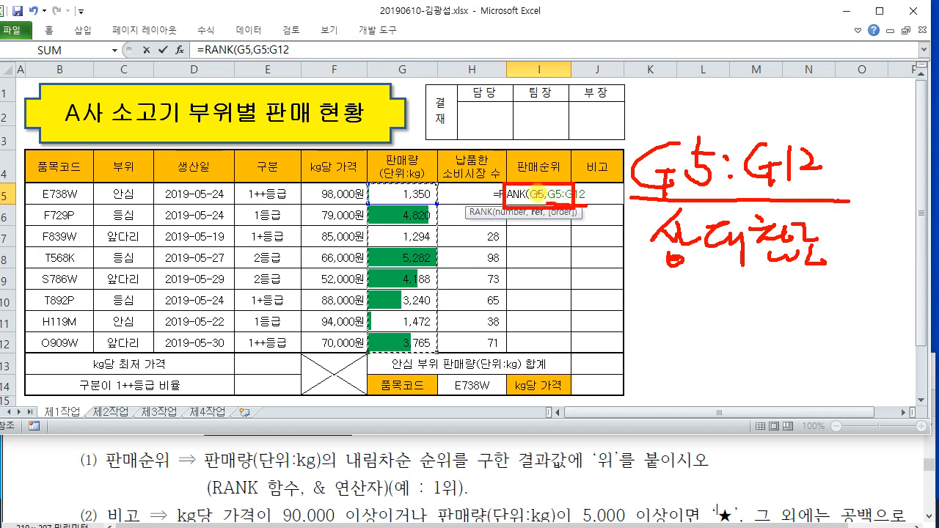
pyautogui.moveTo(540, 193)
pyautogui.mouseDown()
pyautogui.moveTo(509, 162)
pyautogui.moveTo(459, 177)
pyautogui.moveTo(402, 170)
pyautogui.moveTo(393, 183)
pyautogui.mouseUp()
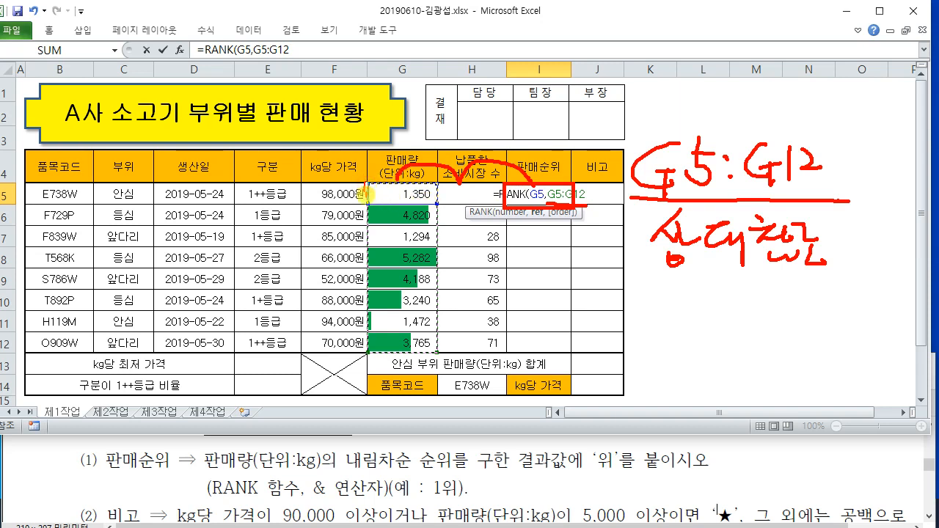
pyautogui.moveTo(365, 180)
pyautogui.mouseDown()
pyautogui.moveTo(408, 204)
pyautogui.moveTo(437, 185)
pyautogui.moveTo(366, 179)
pyautogui.mouseUp()
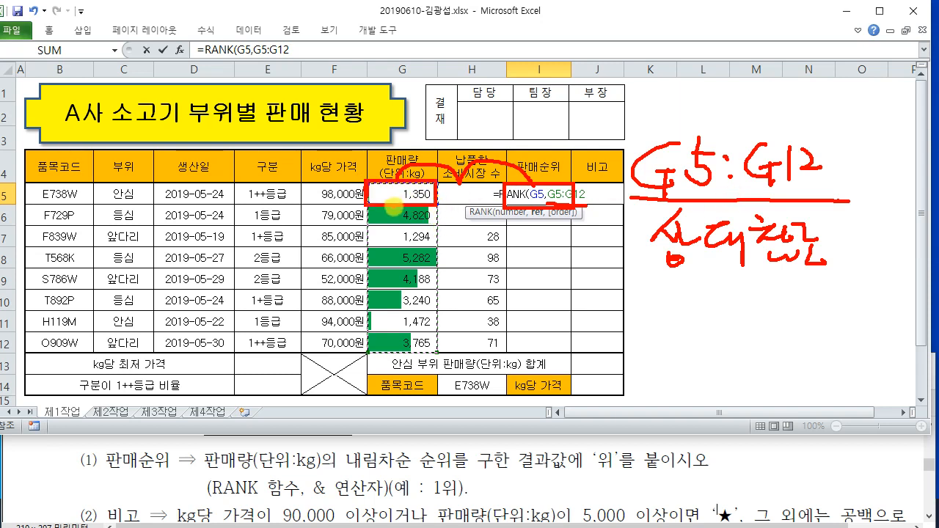
pyautogui.moveTo(394, 193); pyautogui.dragTo(381, 346)
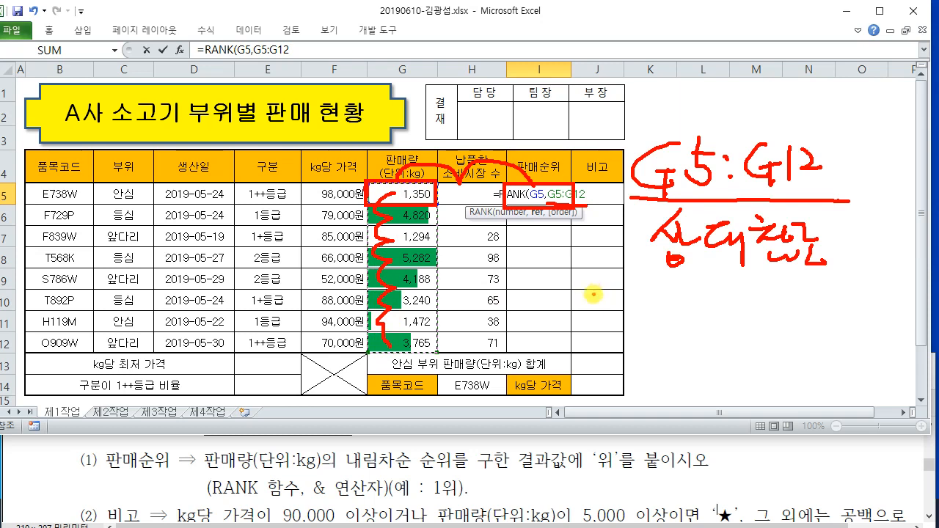
pyautogui.moveTo(566, 334); pyautogui.dragTo(565, 221)
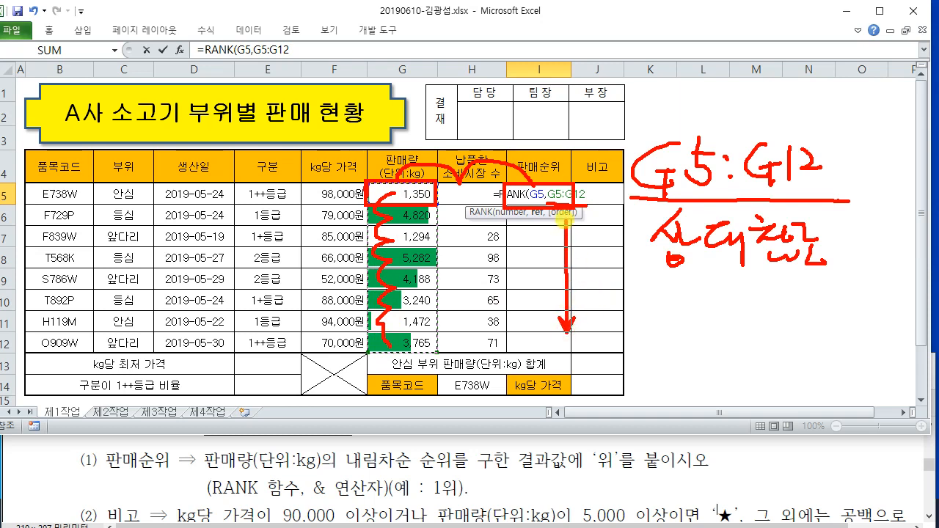
pyautogui.moveTo(505, 250); pyautogui.dragTo(574, 271)
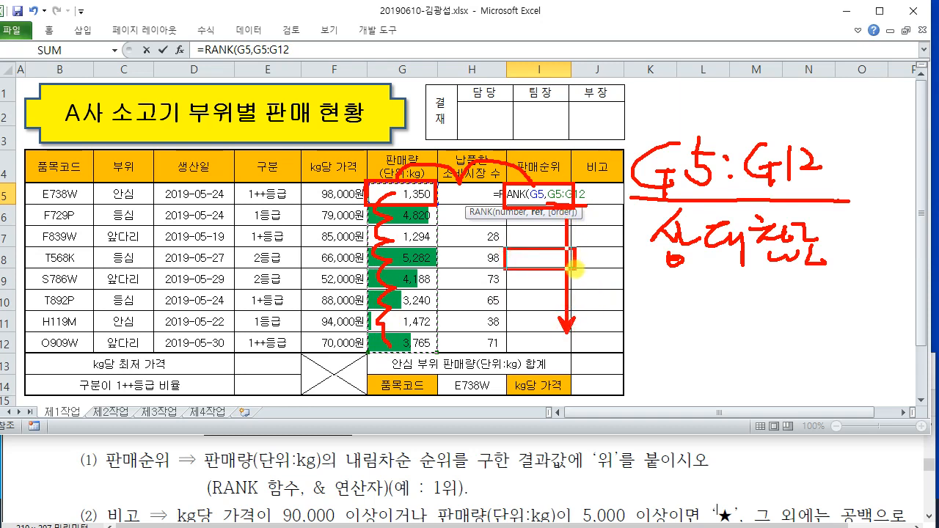
pyautogui.moveTo(525, 250)
pyautogui.mouseDown()
pyautogui.moveTo(505, 264)
pyautogui.moveTo(561, 268)
pyautogui.mouseUp()
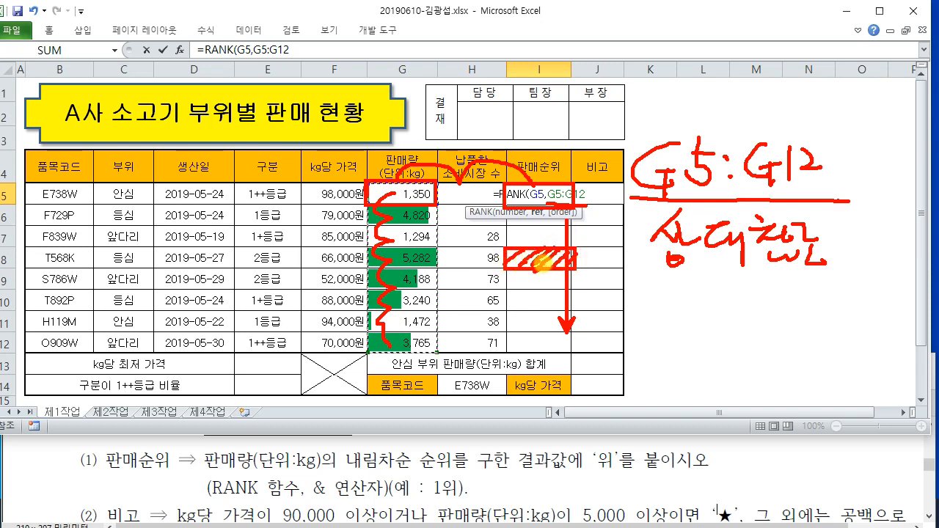
pyautogui.moveTo(525, 257)
pyautogui.mouseDown()
pyautogui.moveTo(501, 235)
pyautogui.moveTo(400, 253)
pyautogui.mouseUp()
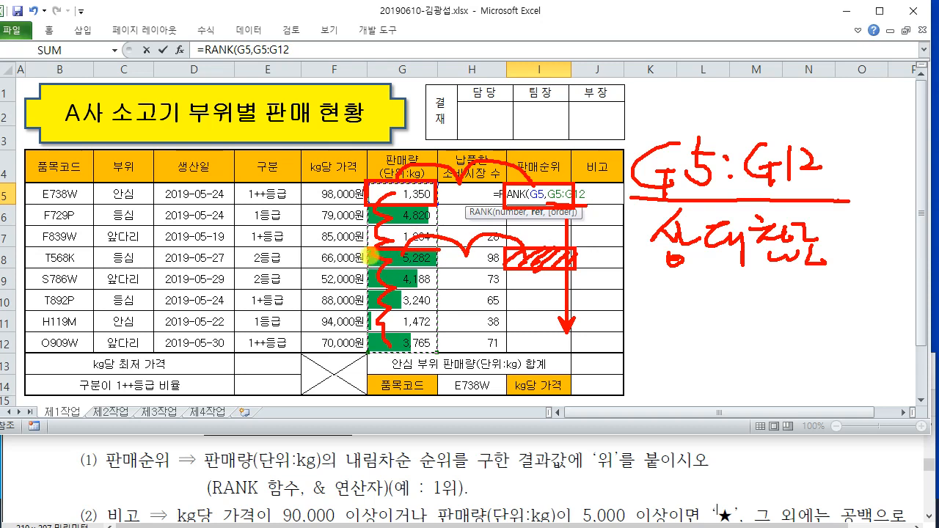
pyautogui.moveTo(367, 249)
pyautogui.mouseDown()
pyautogui.moveTo(377, 389)
pyautogui.moveTo(437, 420)
pyautogui.mouseUp()
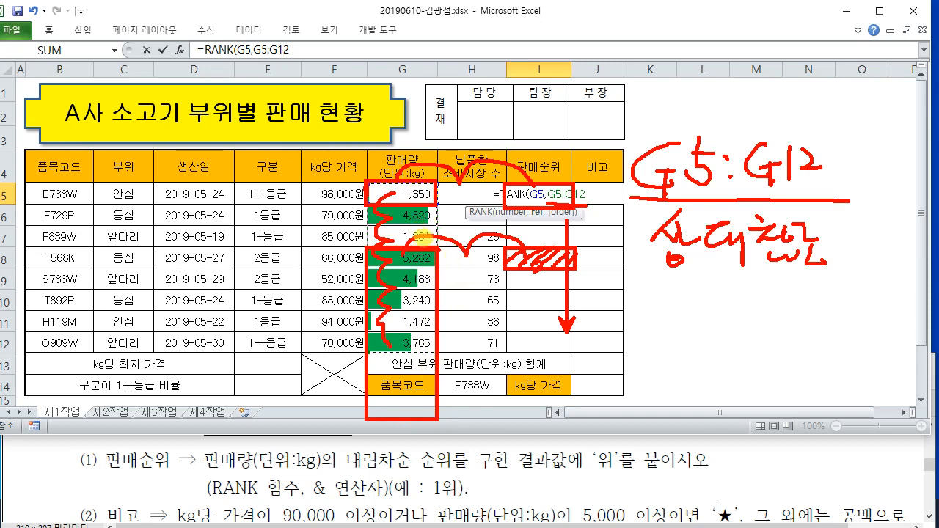
pyautogui.press('Escape')
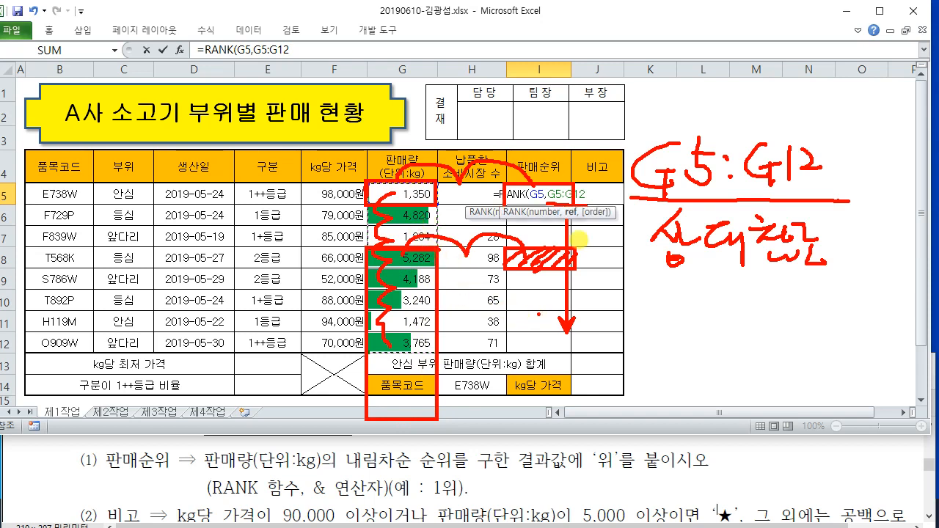
# Make the reference range in the I5 RANK formula absolute as $G$5:$G$12
pyautogui.doubleClick(550, 197)
pyautogui.click(568, 198)
pyautogui.moveTo(548, 195); pyautogui.dragTo(590, 195)
pyautogui.moveTo(672, 91)
pyautogui.mouseDown()
pyautogui.moveTo(686, 162)
pyautogui.moveTo(769, 205)
pyautogui.mouseUp()
pyautogui.moveTo(671, 114)
pyautogui.mouseDown()
pyautogui.moveTo(705, 114)
pyautogui.moveTo(684, 174)
pyautogui.mouseUp()
pyautogui.moveTo(682, 149); pyautogui.dragTo(748, 150)
pyautogui.moveTo(738, 112); pyautogui.dragTo(731, 183)
pyautogui.press('Escape')
pyautogui.press('Left')
pyautogui.press('F4')
pyautogui.press('F4')
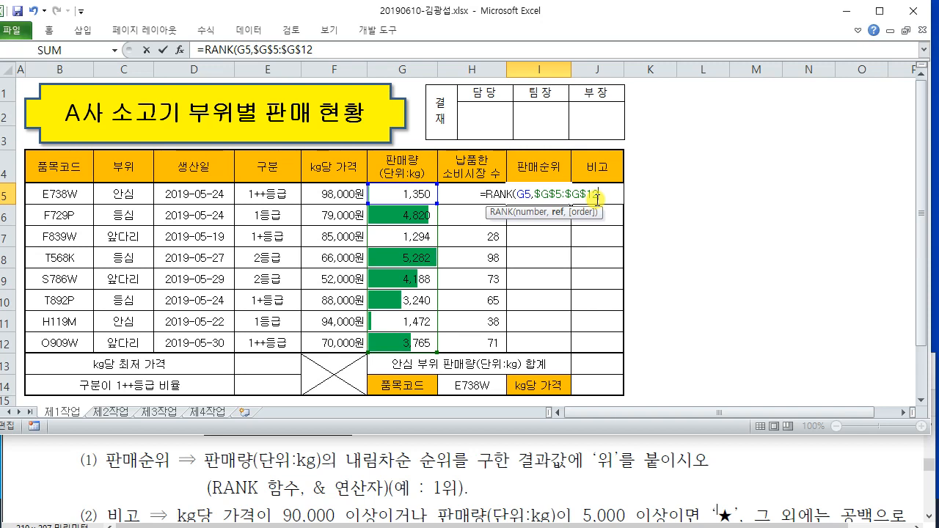
# Set the RANK order argument to 0 (내림차순) and close the function's parenthesis
pyautogui.write(',')
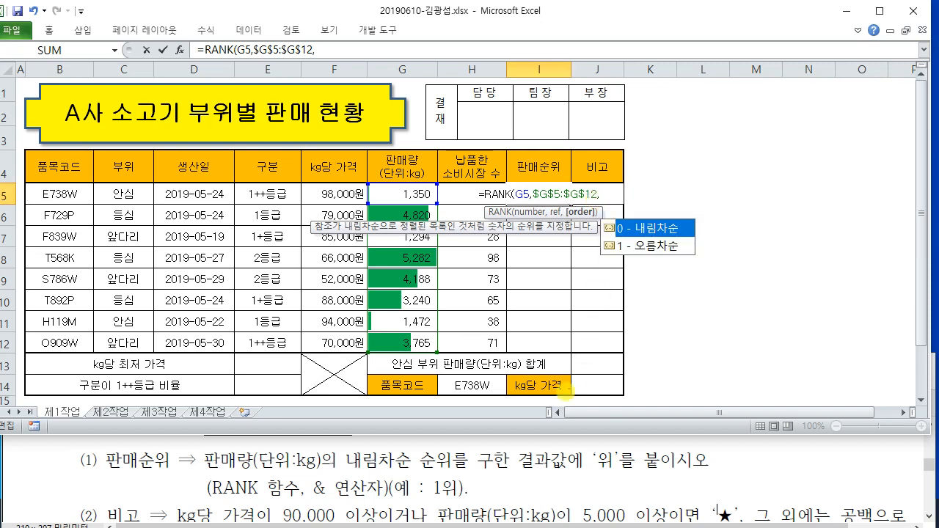
pyautogui.moveTo(341, 445)
pyautogui.mouseDown()
pyautogui.moveTo(410, 482)
pyautogui.moveTo(423, 479)
pyautogui.mouseUp()
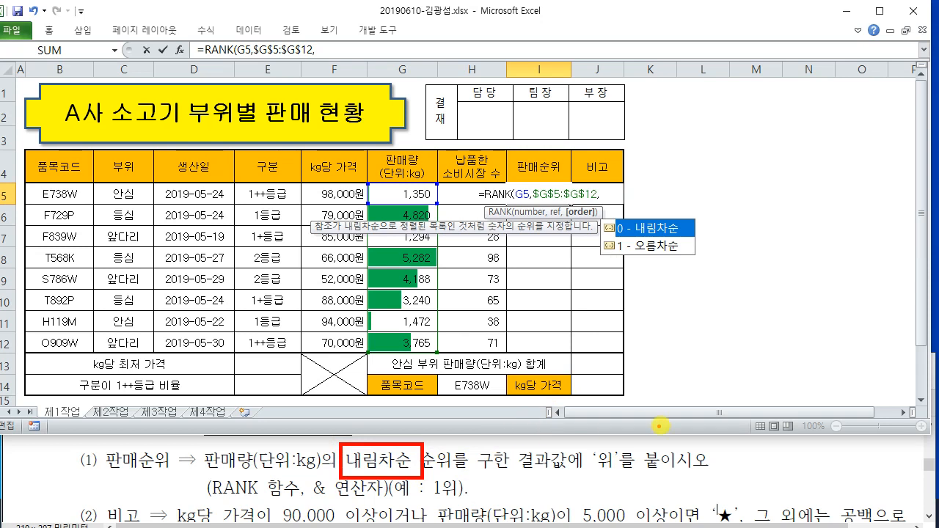
pyautogui.doubleClick(660, 227)
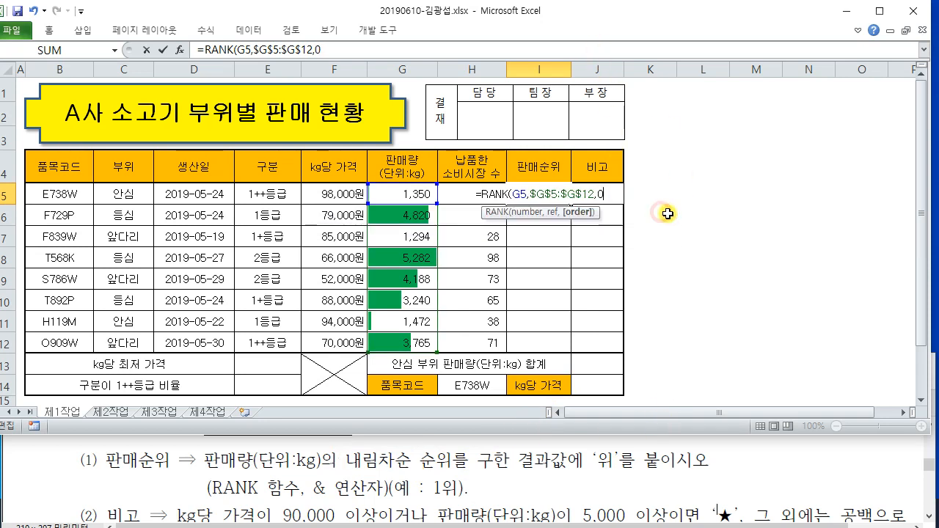
pyautogui.write(')')
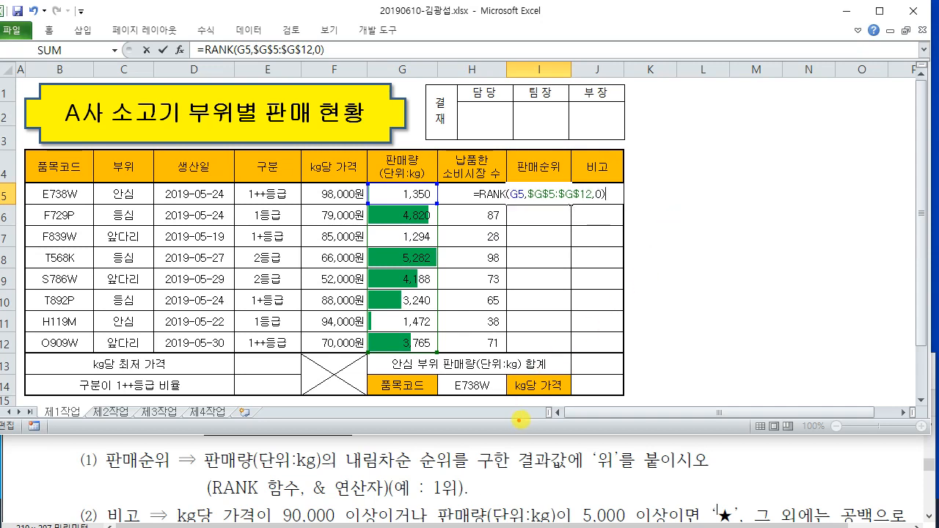
pyautogui.moveTo(317, 503); pyautogui.dragTo(367, 500)
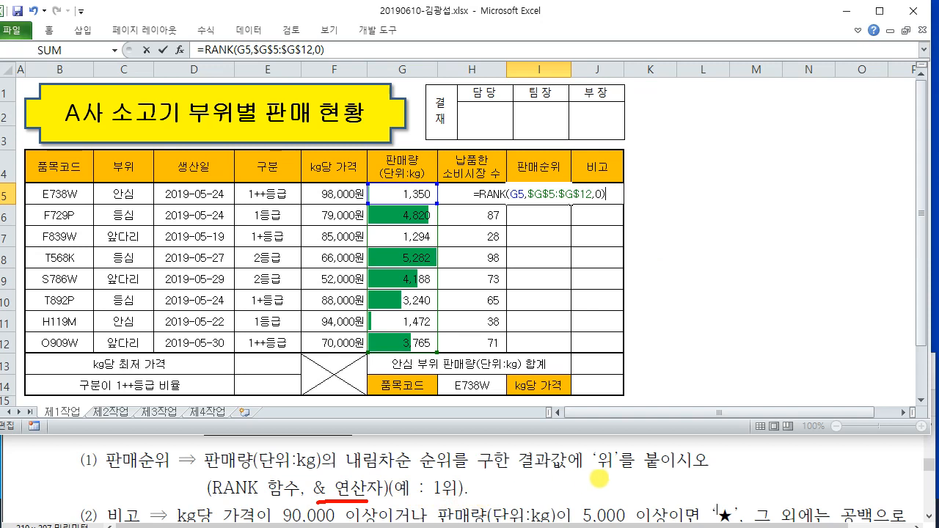
pyautogui.moveTo(596, 473); pyautogui.dragTo(614, 474)
pyautogui.moveTo(416, 501); pyautogui.dragTo(460, 501)
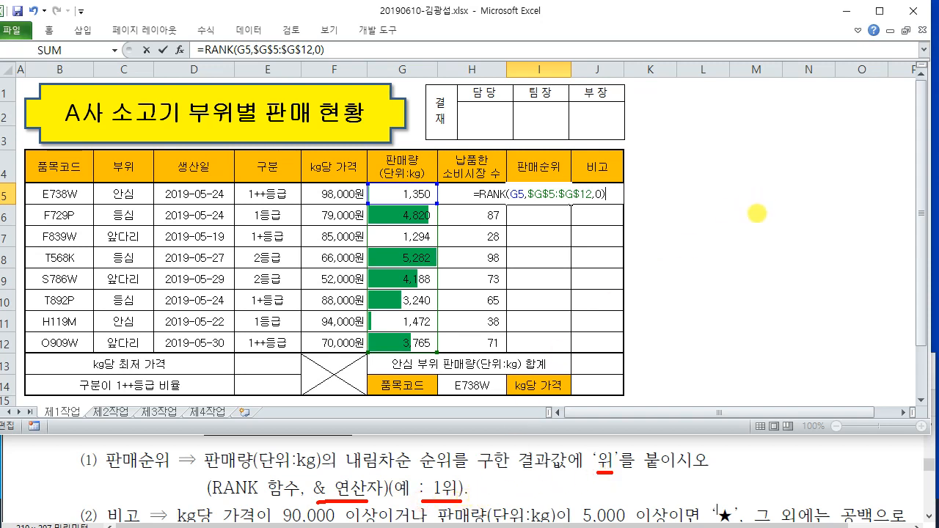
pyautogui.moveTo(637, 214)
pyautogui.mouseDown()
pyautogui.moveTo(625, 192)
pyautogui.moveTo(615, 198)
pyautogui.mouseUp()
pyautogui.press('Escape')
# Append &"원" to the RANK formula in I5 and commit it
pyautogui.write(')')
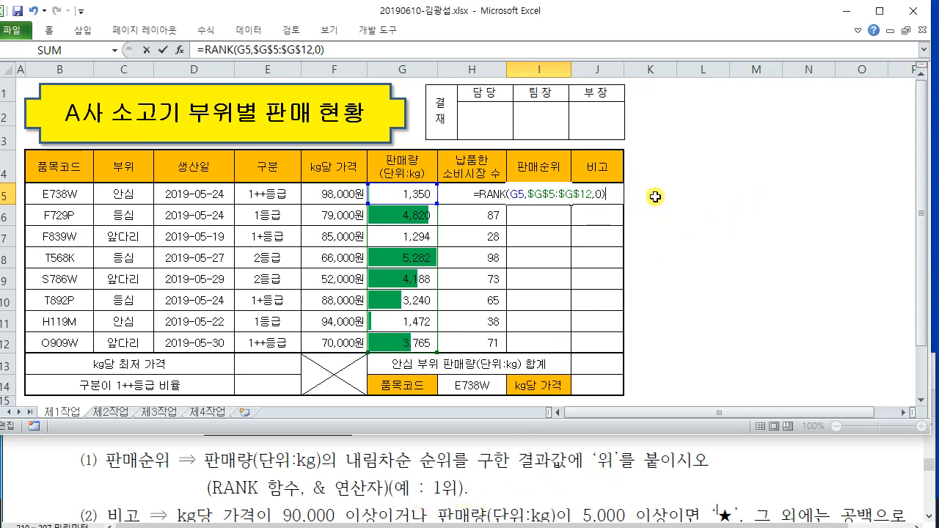
pyautogui.write('&')
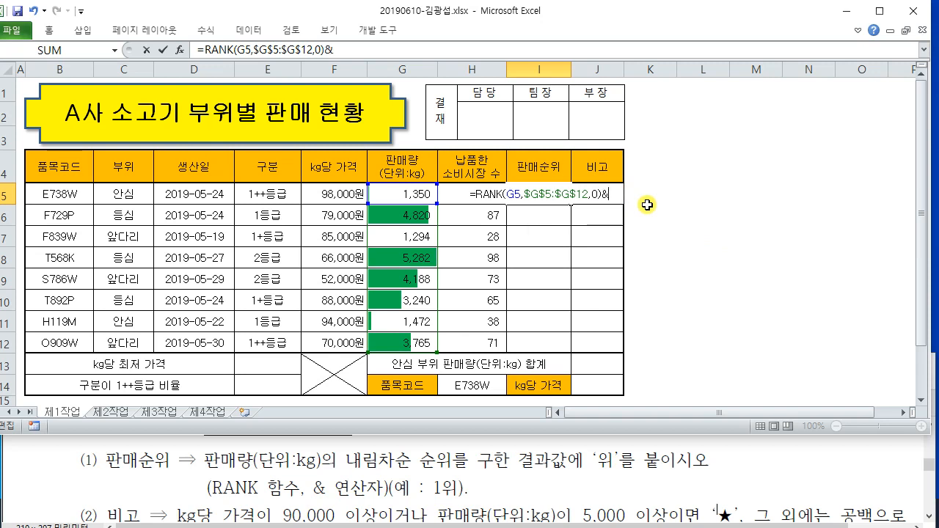
pyautogui.write('"ㅇ')
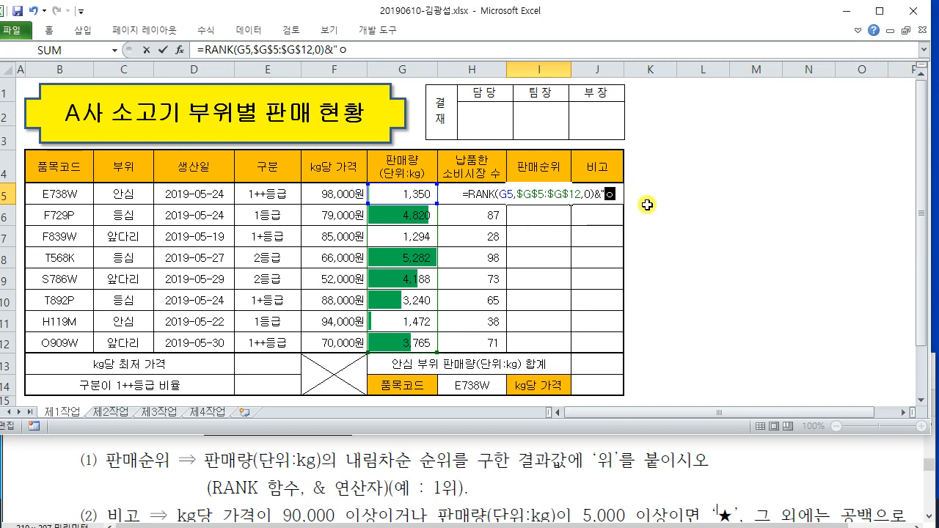
pyautogui.write('"')
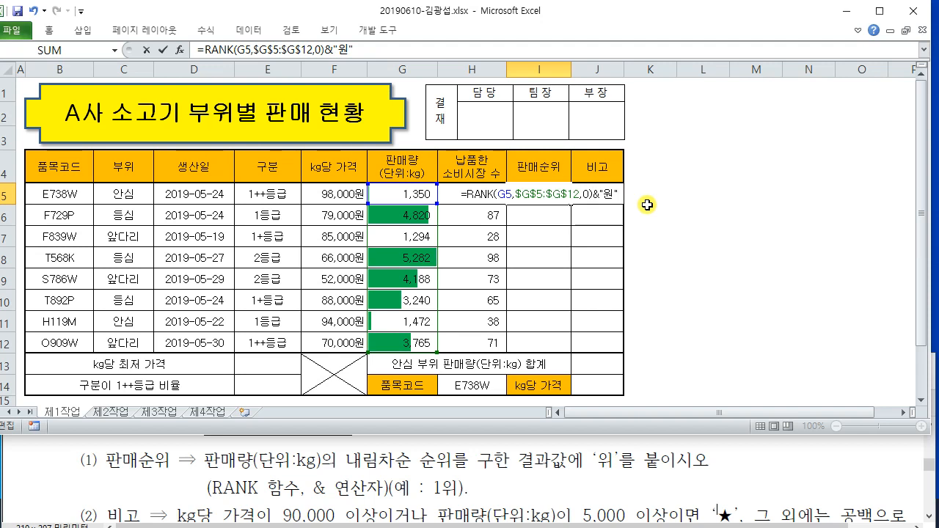
pyautogui.moveTo(619, 193); pyautogui.dragTo(458, 193)
pyautogui.press('Return')
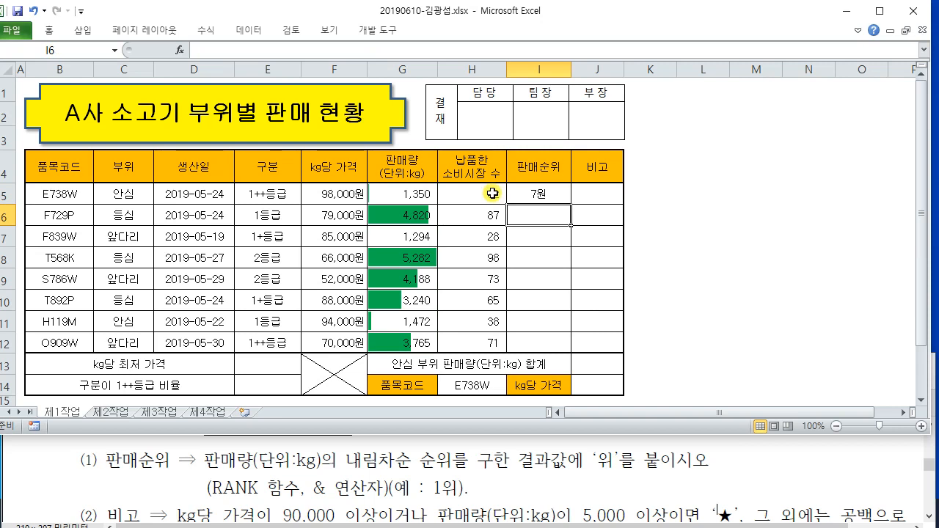
# Replace the suffix text in the I5 formula with 위, copy the whole formula text and commit it
pyautogui.click(548, 197)
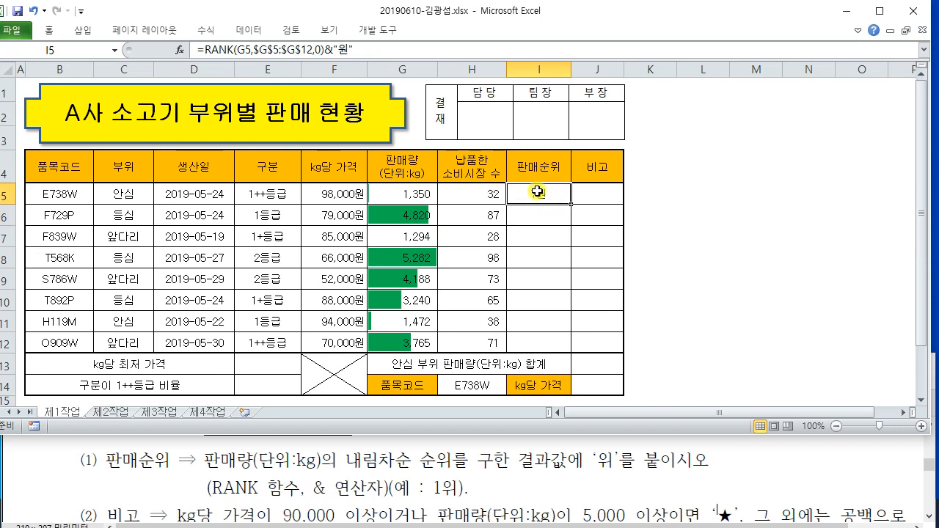
pyautogui.doubleClick(538, 192)
pyautogui.doubleClick(609, 194)
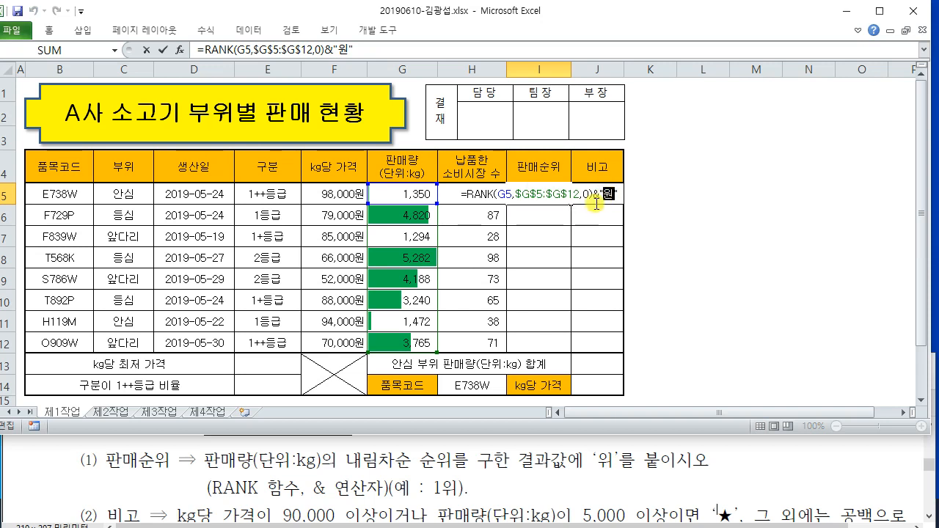
pyautogui.click(617, 196)
pyautogui.moveTo(610, 196); pyautogui.dragTo(465, 196)
pyautogui.hotkey('ctrl', 'c')
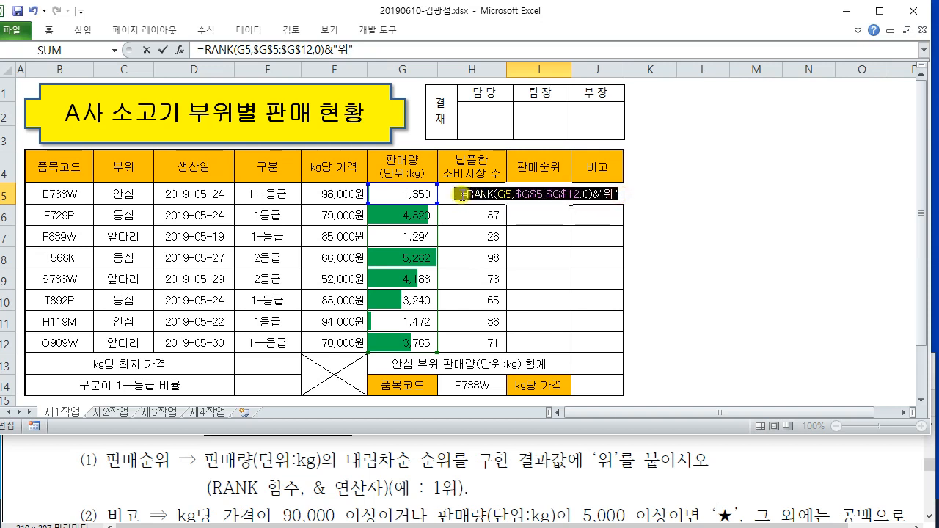
pyautogui.press('Return')
# Fill the I5 rank formula down to I12 without formatting
pyautogui.click(547, 194)
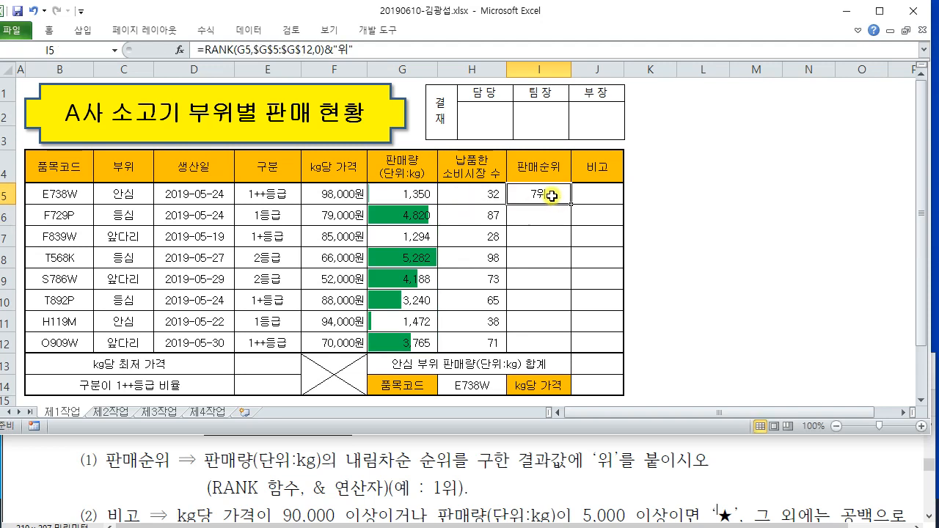
pyautogui.moveTo(571, 204); pyautogui.dragTo(573, 350)
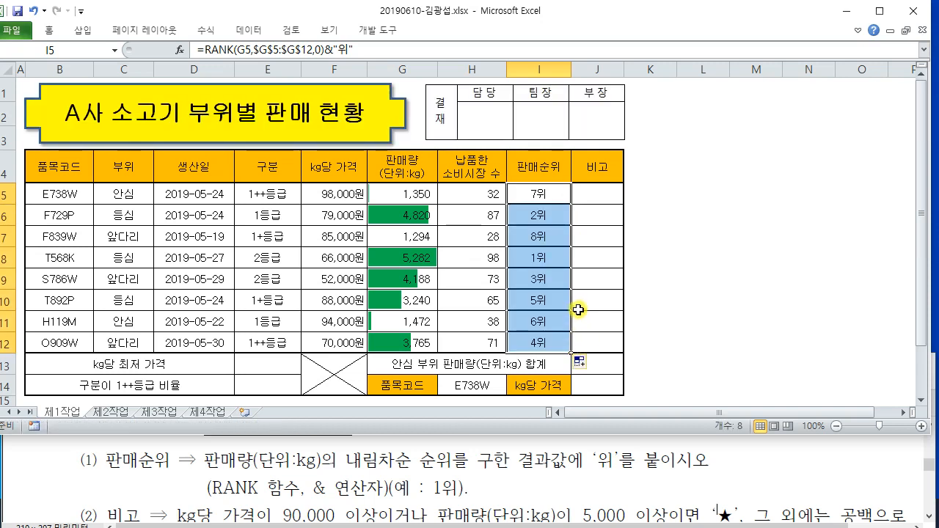
pyautogui.click(585, 367)
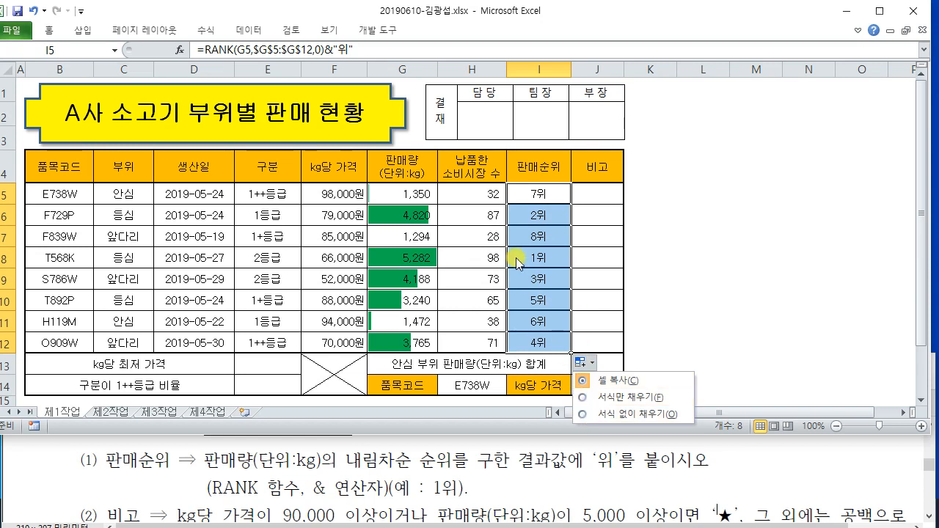
pyautogui.click(595, 413)
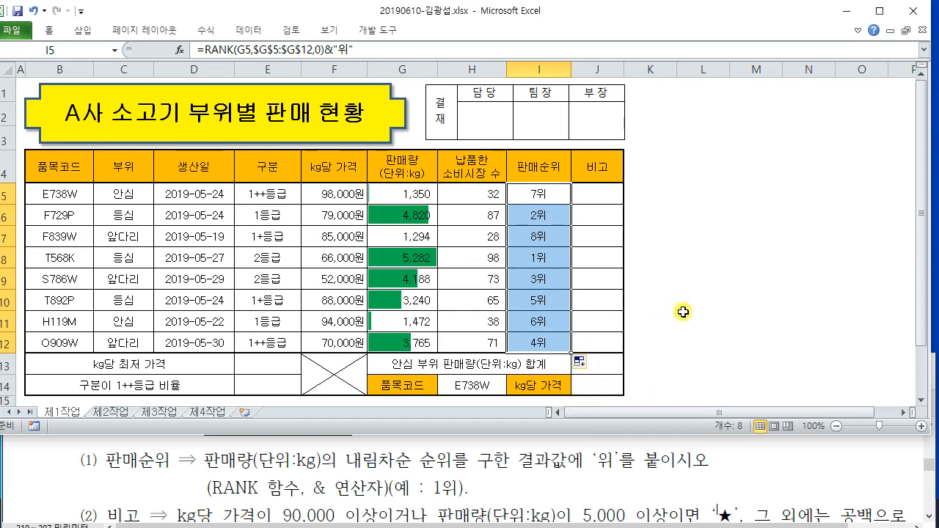
pyautogui.click(700, 322)
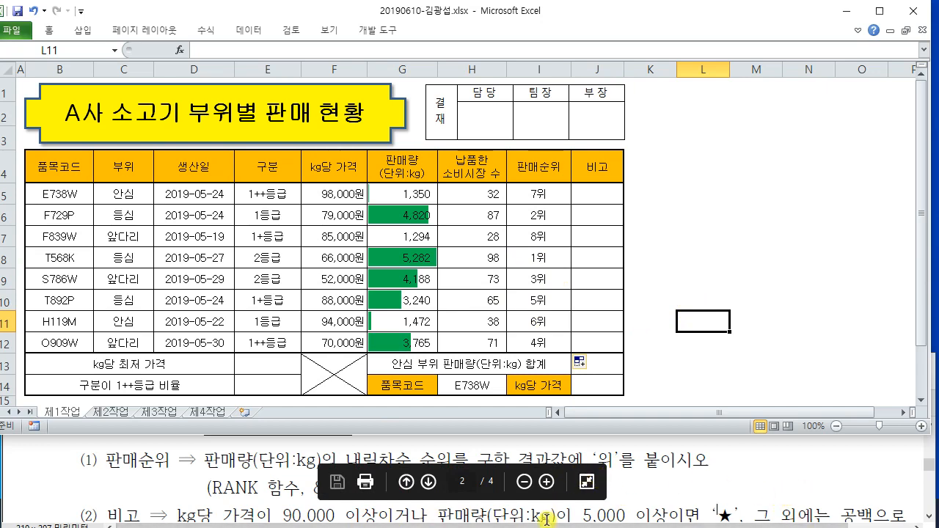
# Switch to the Notepad notes, paste the copied RANK formula and head the next section 함수2번
pyautogui.click(846, 11)
pyautogui.click(851, 364)
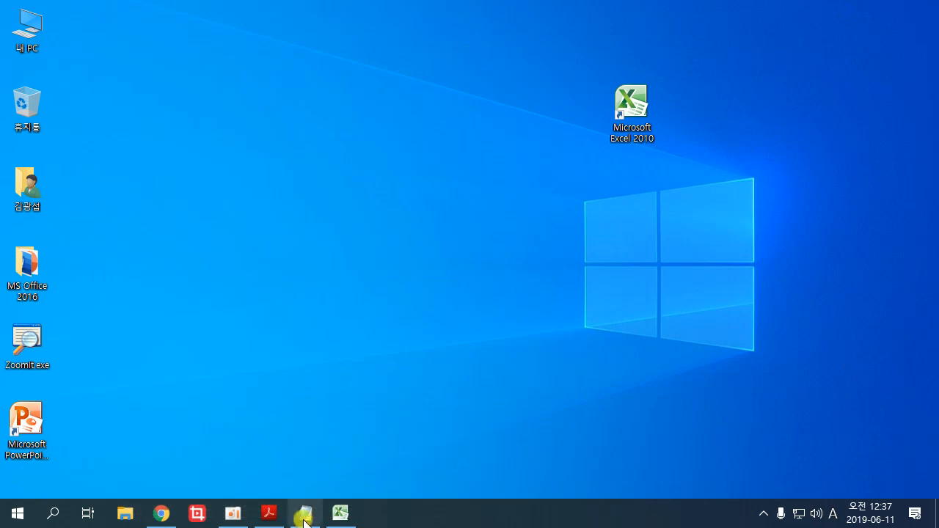
pyautogui.click(307, 517)
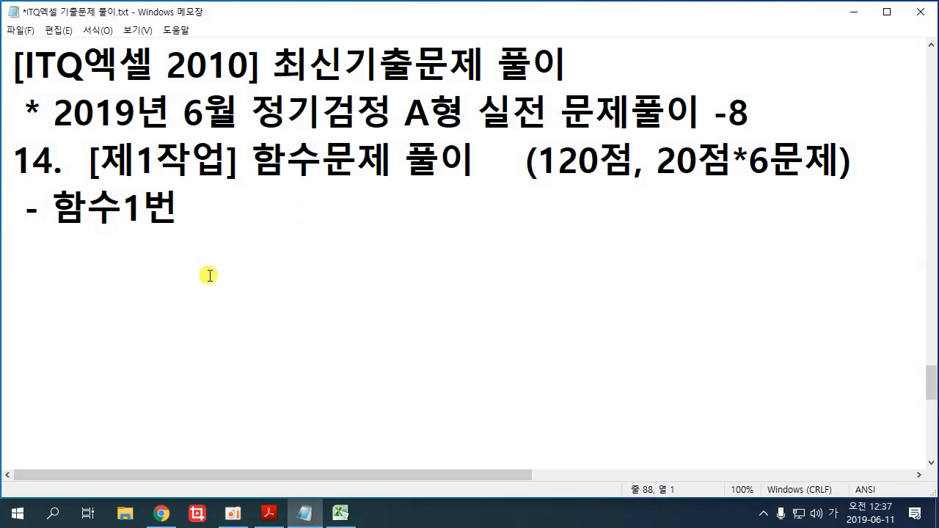
pyautogui.hotkey('ctrl', 'v')
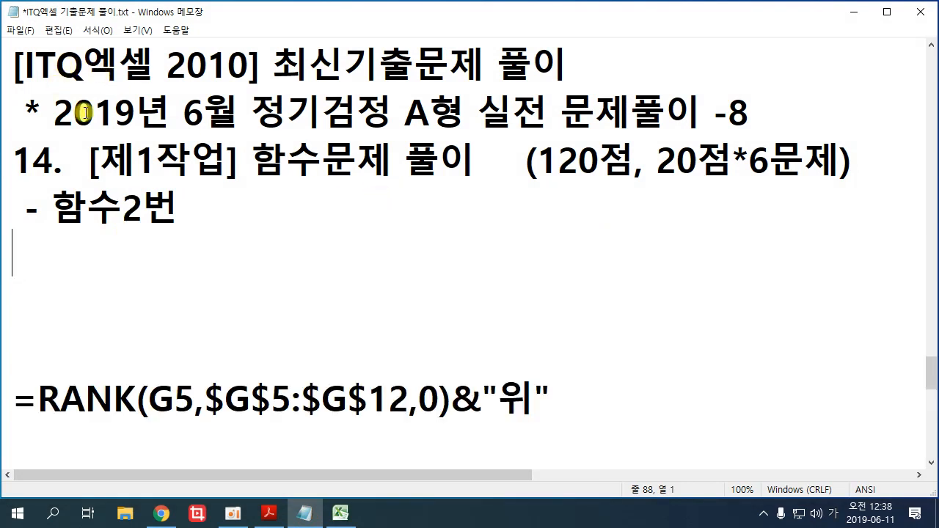
# Switch back to the Excel workbook with the exam PDF below it and read question (2) on 비고
pyautogui.click(269, 513)
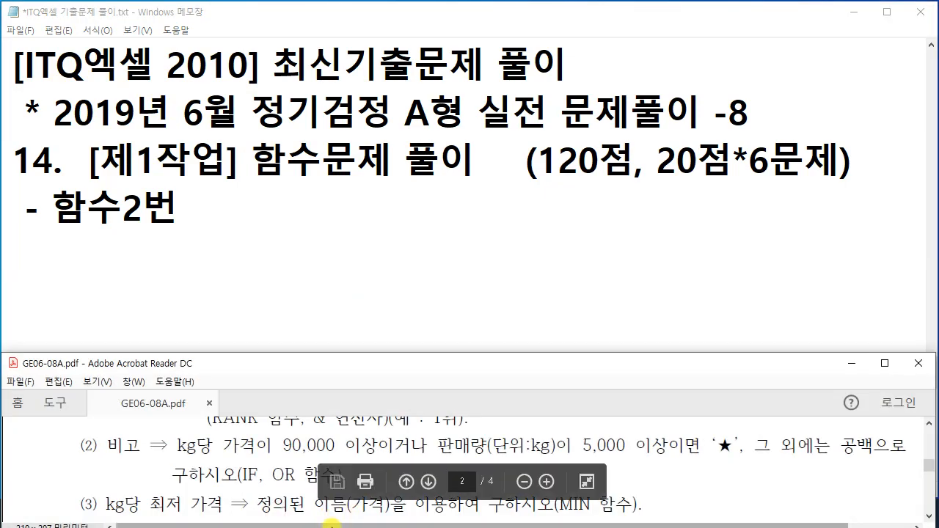
pyautogui.click(851, 363)
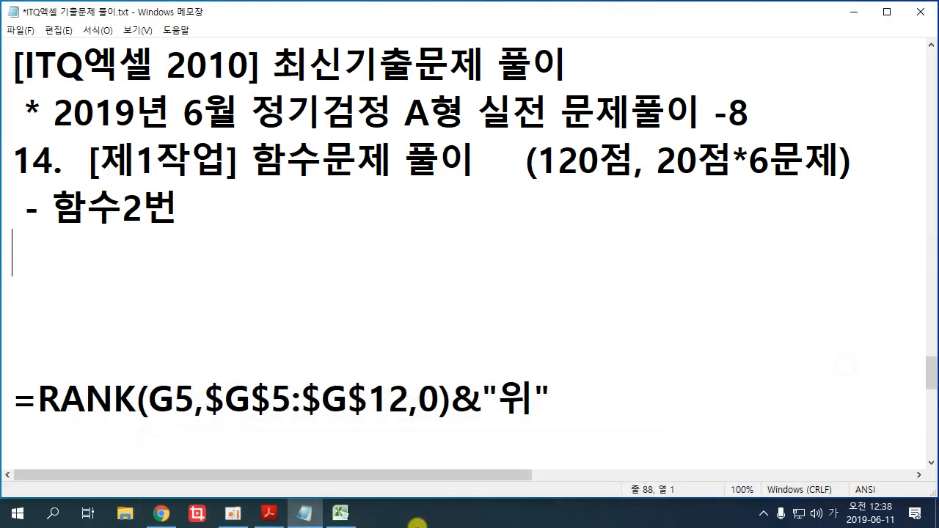
pyautogui.click(340, 514)
pyautogui.click(269, 514)
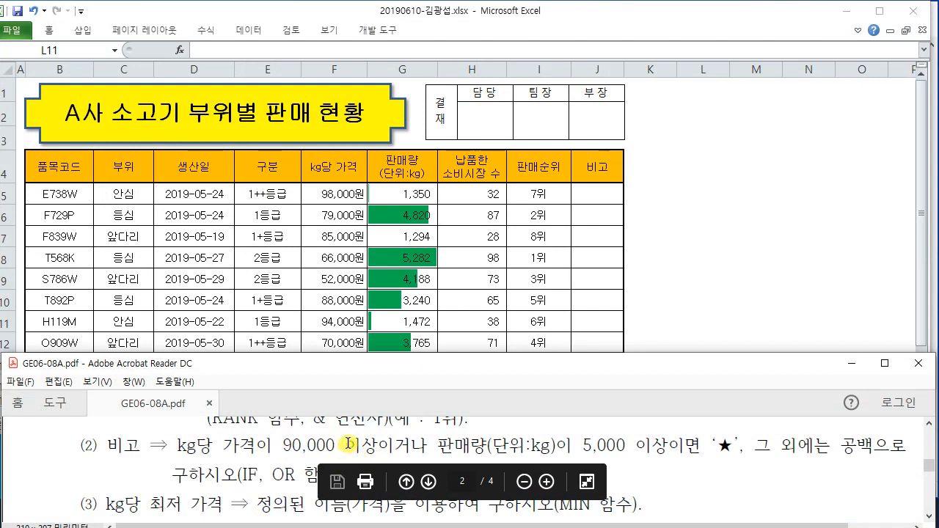
pyautogui.moveTo(178, 446); pyautogui.dragTo(272, 447)
pyautogui.click(239, 449)
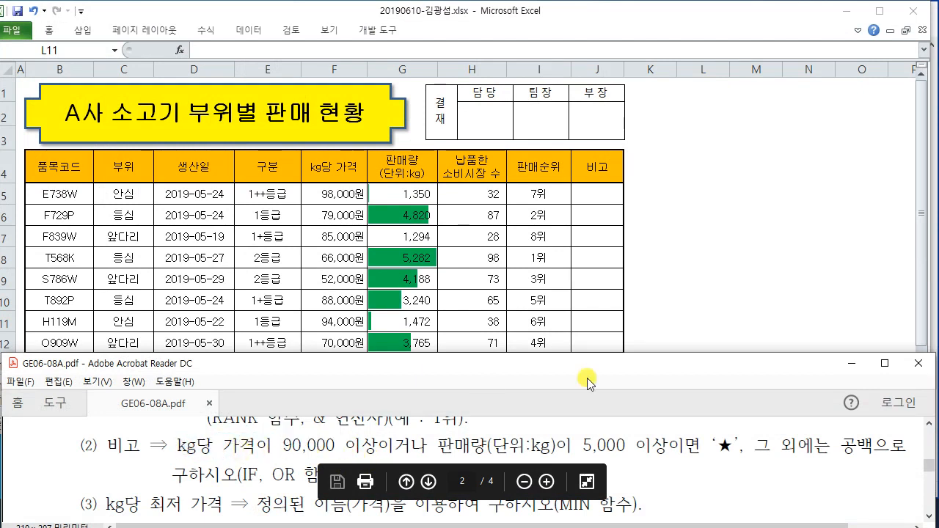
pyautogui.click(707, 272)
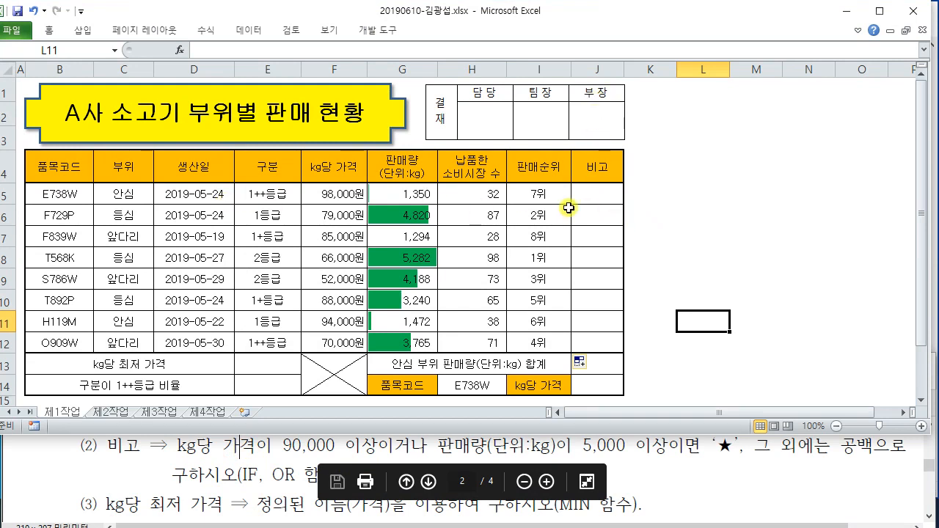
# Begin an IF function in cell J5 of the 비고 column
pyautogui.click(588, 193)
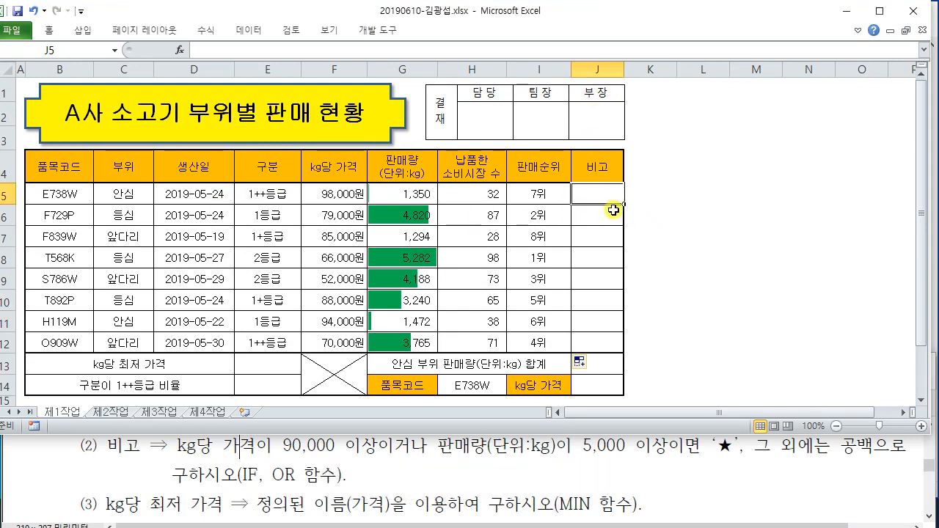
pyautogui.moveTo(309, 201)
pyautogui.mouseDown()
pyautogui.moveTo(374, 190)
pyautogui.moveTo(302, 185)
pyautogui.moveTo(323, 209)
pyautogui.mouseUp()
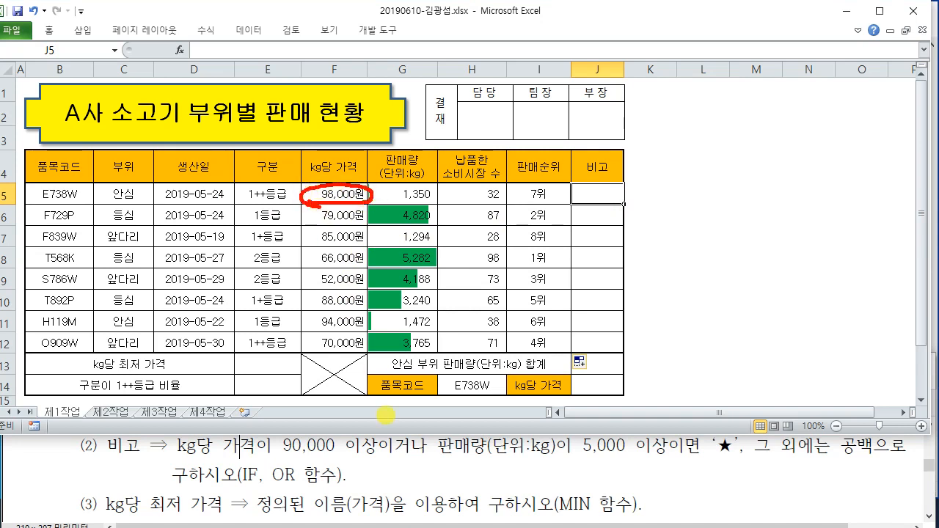
pyautogui.moveTo(285, 461); pyautogui.dragTo(383, 464)
pyautogui.moveTo(463, 459)
pyautogui.mouseDown()
pyautogui.moveTo(734, 461)
pyautogui.moveTo(737, 469)
pyautogui.mouseUp()
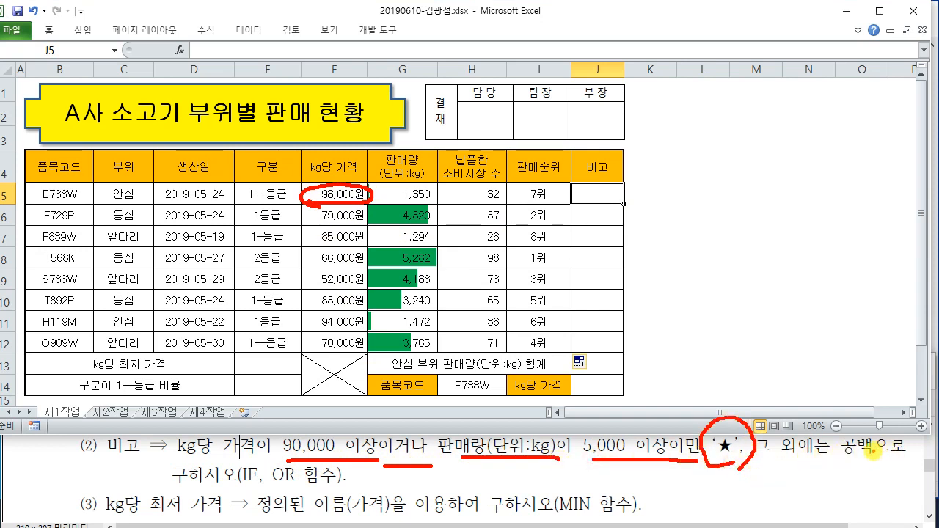
pyautogui.moveTo(180, 484); pyautogui.dragTo(345, 484)
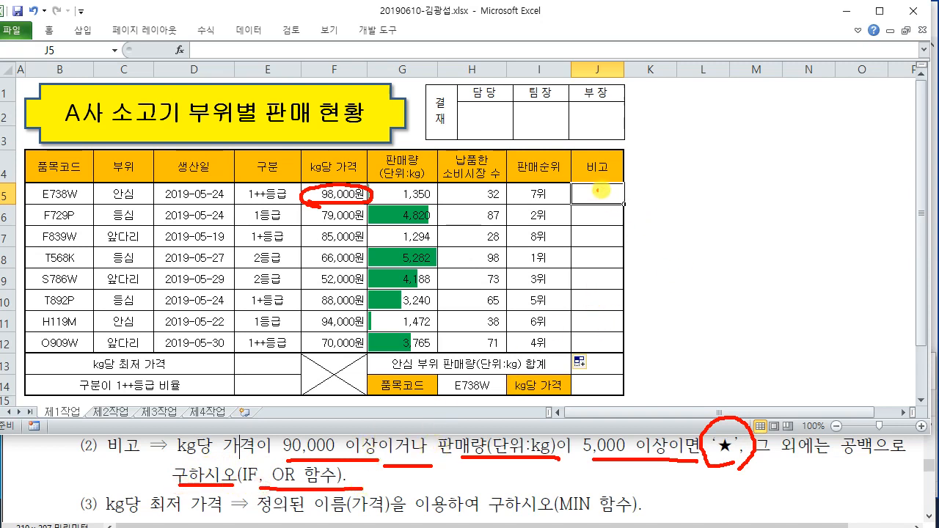
pyautogui.moveTo(571, 192); pyautogui.dragTo(580, 199)
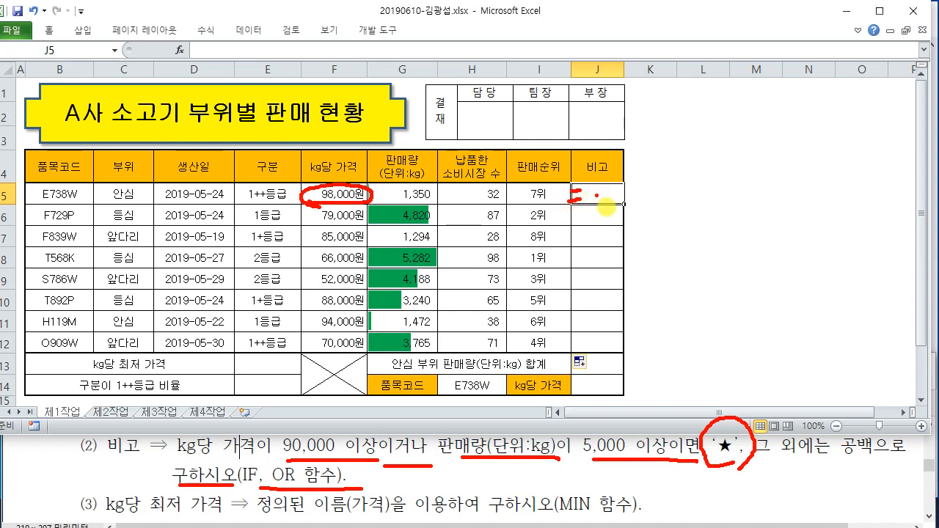
pyautogui.press('Escape')
pyautogui.click(594, 192)
pyautogui.write('=IF')
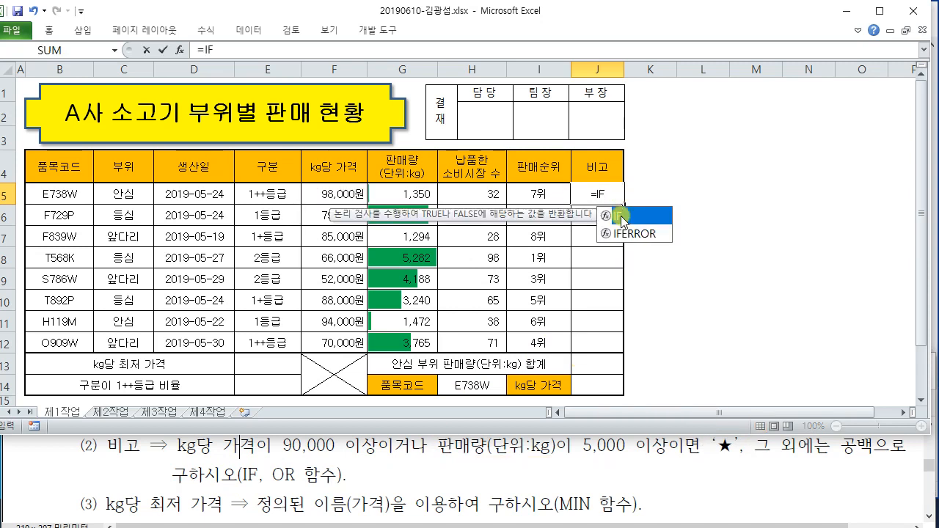
pyautogui.doubleClick(620, 217)
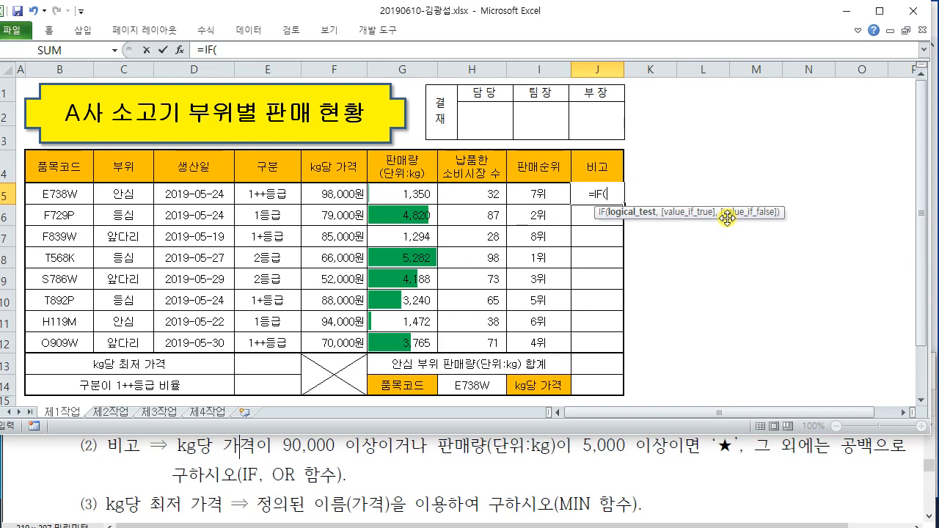
pyautogui.moveTo(189, 462); pyautogui.dragTo(374, 463)
pyautogui.moveTo(446, 461); pyautogui.dragTo(667, 462)
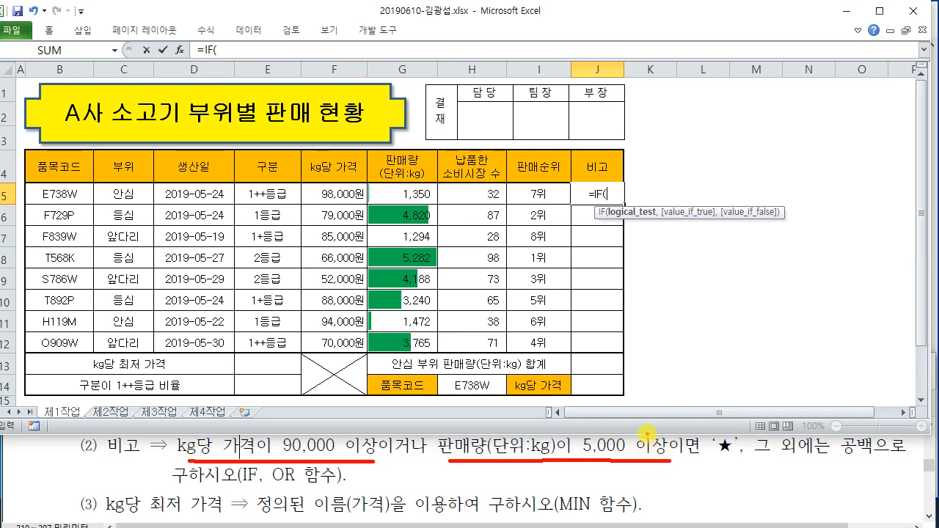
pyautogui.moveTo(457, 453)
pyautogui.mouseDown()
pyautogui.moveTo(376, 457)
pyautogui.moveTo(444, 462)
pyautogui.moveTo(424, 469)
pyautogui.mouseUp()
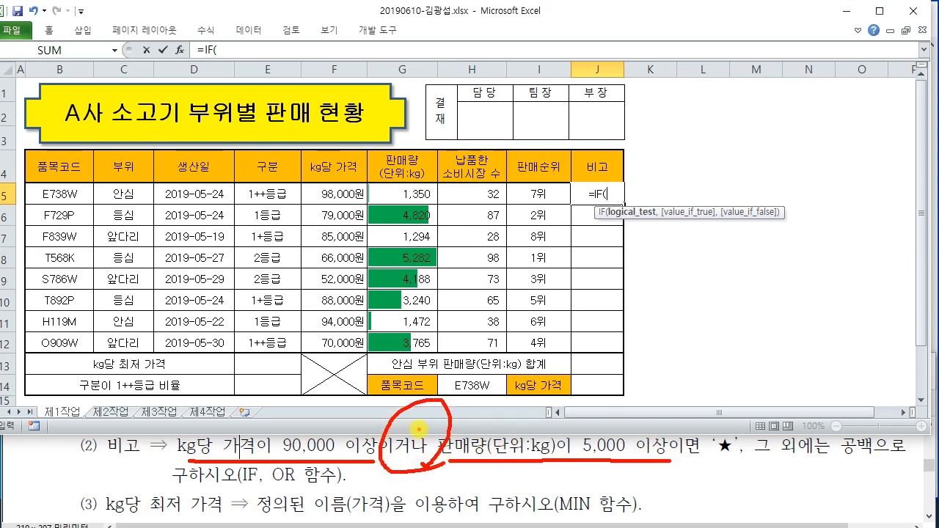
pyautogui.moveTo(271, 484); pyautogui.dragTo(342, 485)
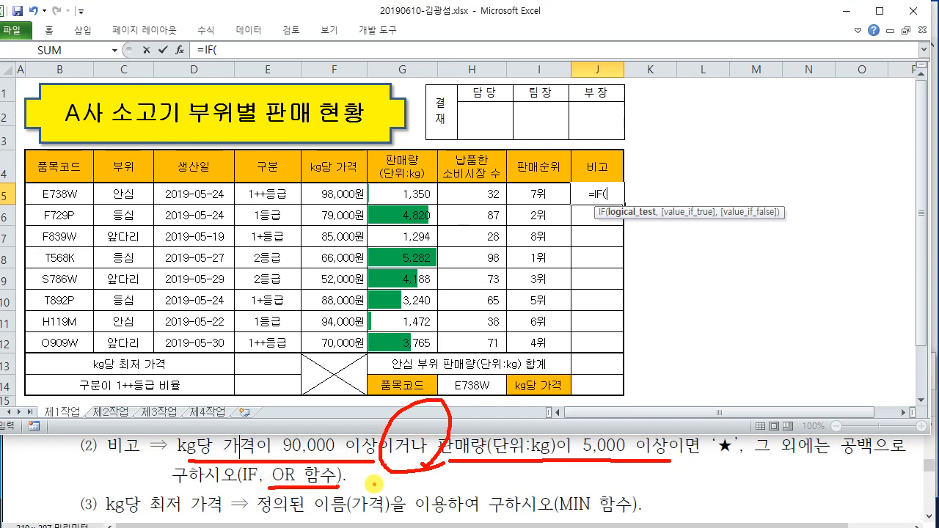
pyautogui.press('Escape')
# Nest an OR function as the logical test of the IF in J5, with F5>=90000 as its first condition
pyautogui.write('OR(')
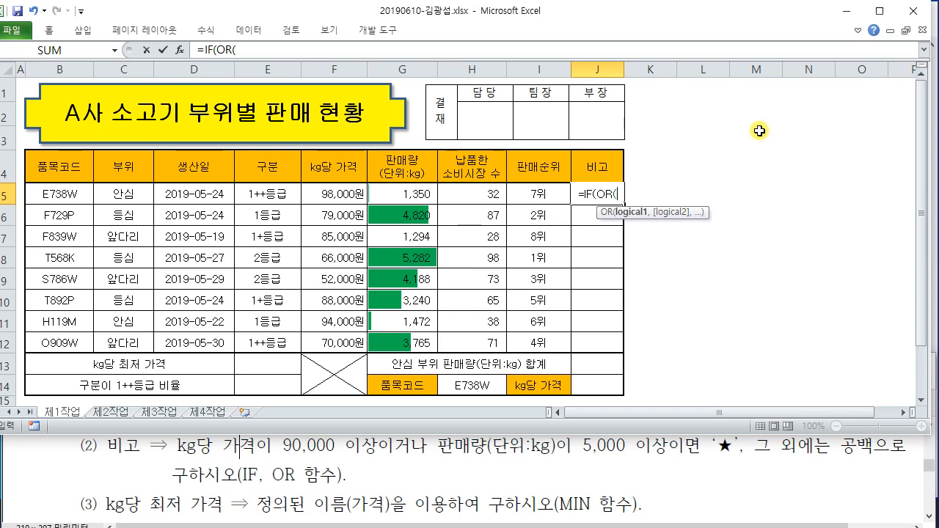
pyautogui.click(352, 196)
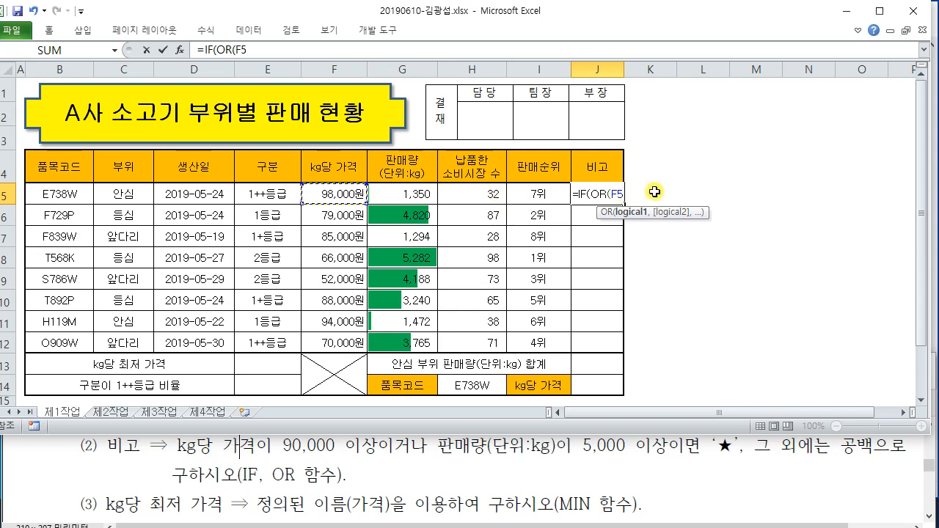
pyautogui.write('>=')
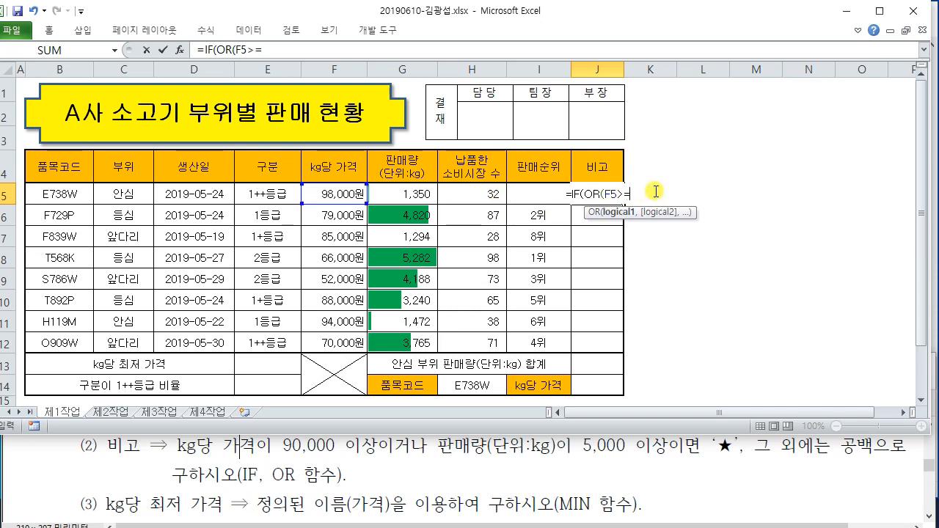
pyautogui.write('9000')
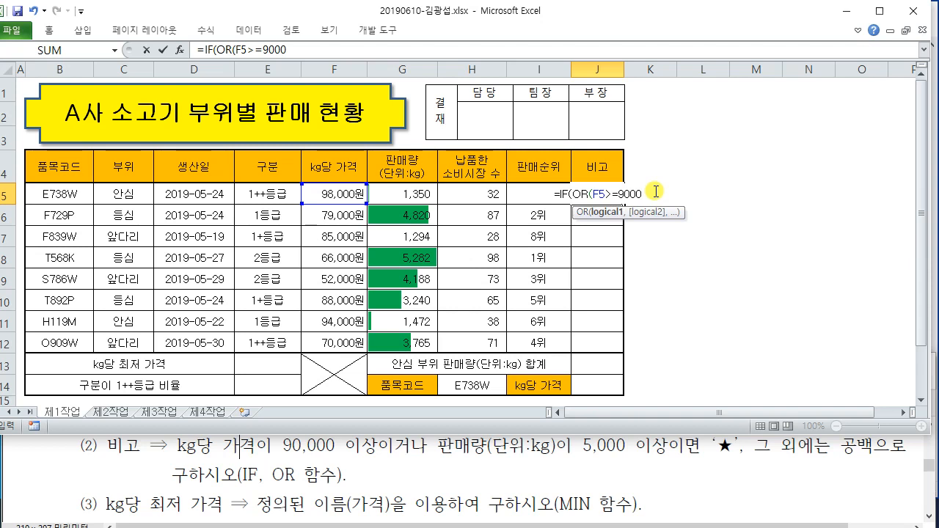
pyautogui.write('0')
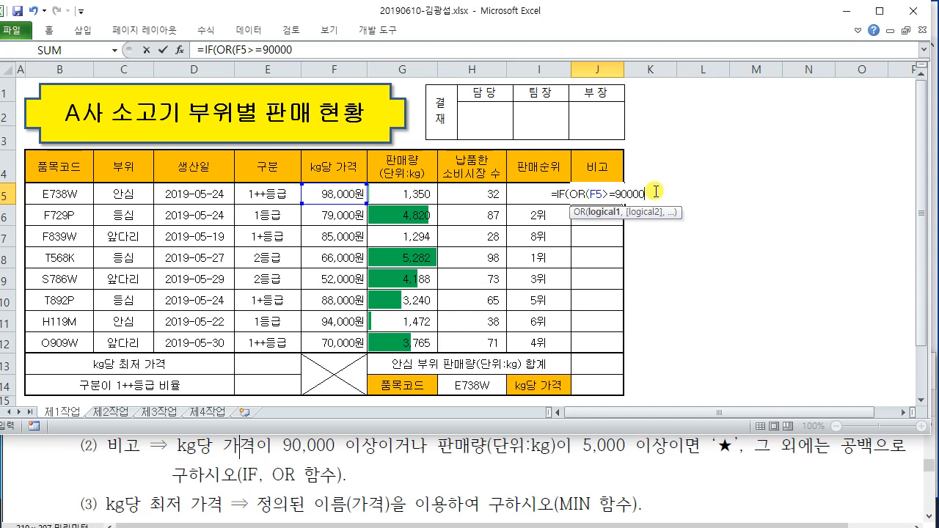
pyautogui.write(',')
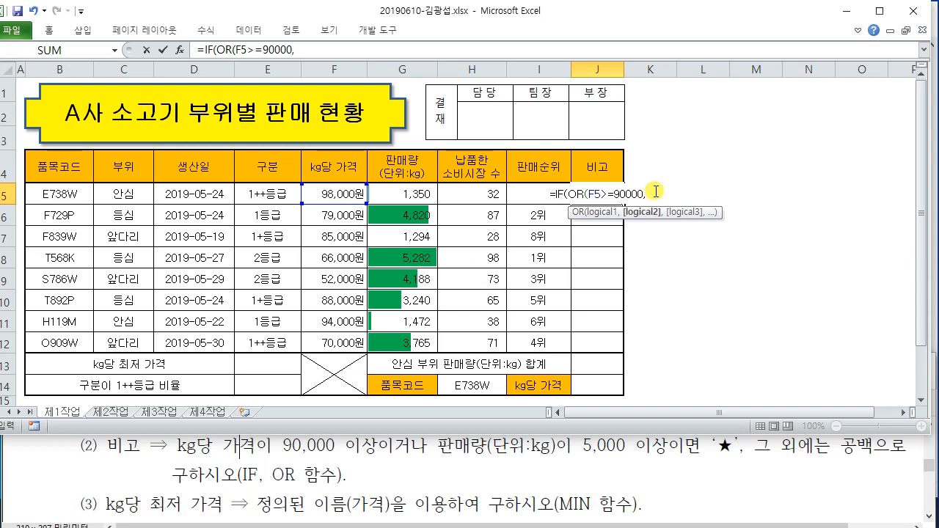
# Add G5>=5000 as the second OR condition, close the OR function and move on to the IF's value-if-true argument
pyautogui.click(405, 194)
pyautogui.write('>=')
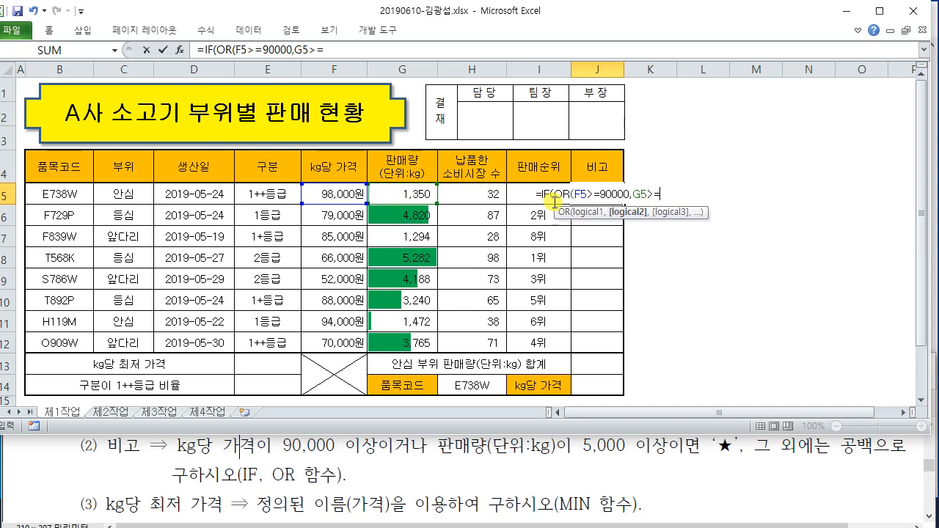
pyautogui.write('5000')
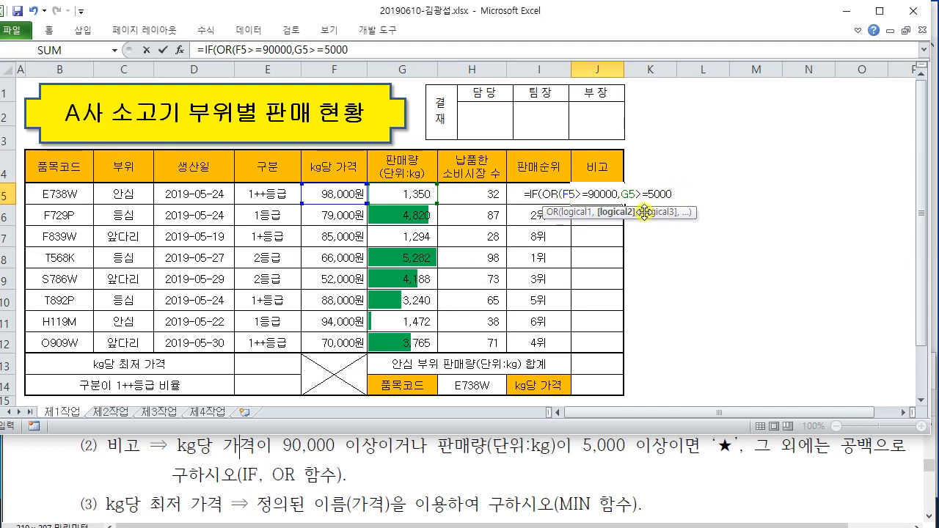
pyautogui.write(')')
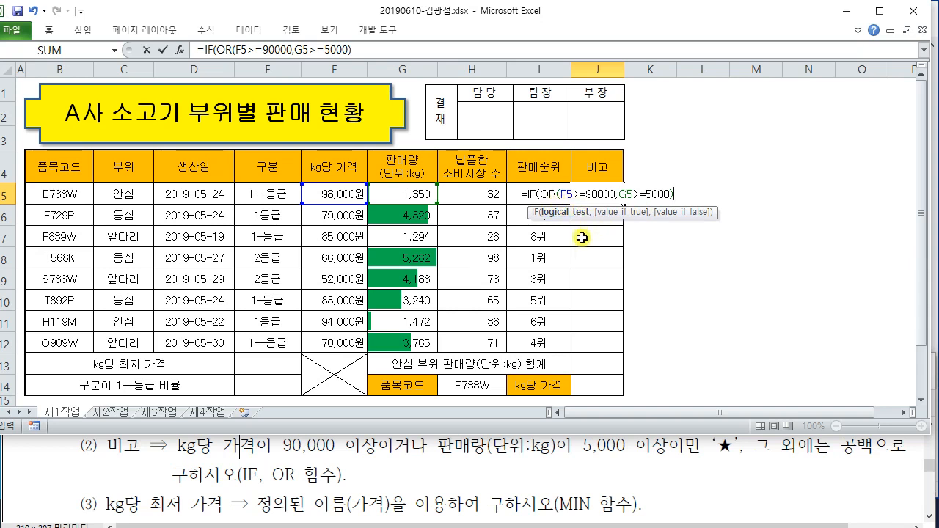
pyautogui.write(',')
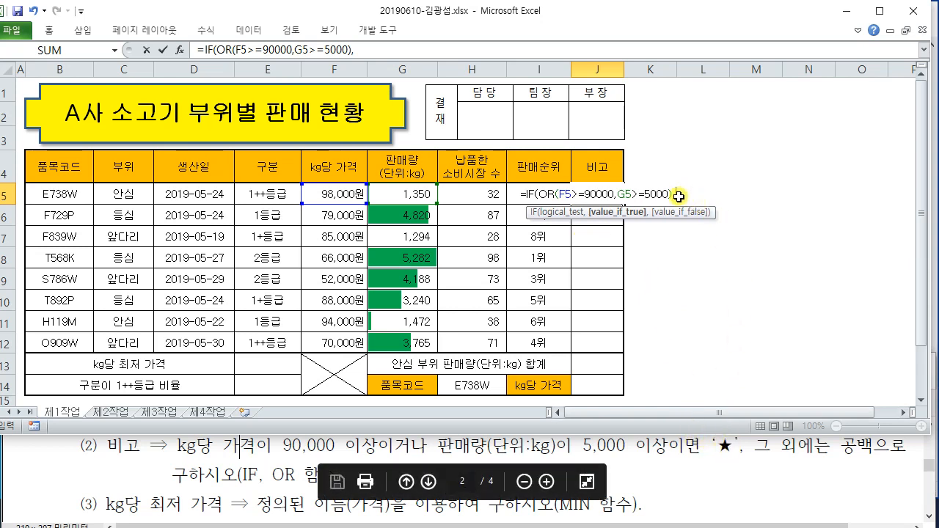
pyautogui.moveTo(598, 64)
pyautogui.mouseDown()
pyautogui.moveTo(588, 93)
pyautogui.moveTo(609, 79)
pyautogui.moveTo(622, 126)
pyautogui.moveTo(654, 66)
pyautogui.moveTo(650, 97)
pyautogui.moveTo(679, 131)
pyautogui.mouseUp()
pyautogui.moveTo(578, 126); pyautogui.dragTo(688, 131)
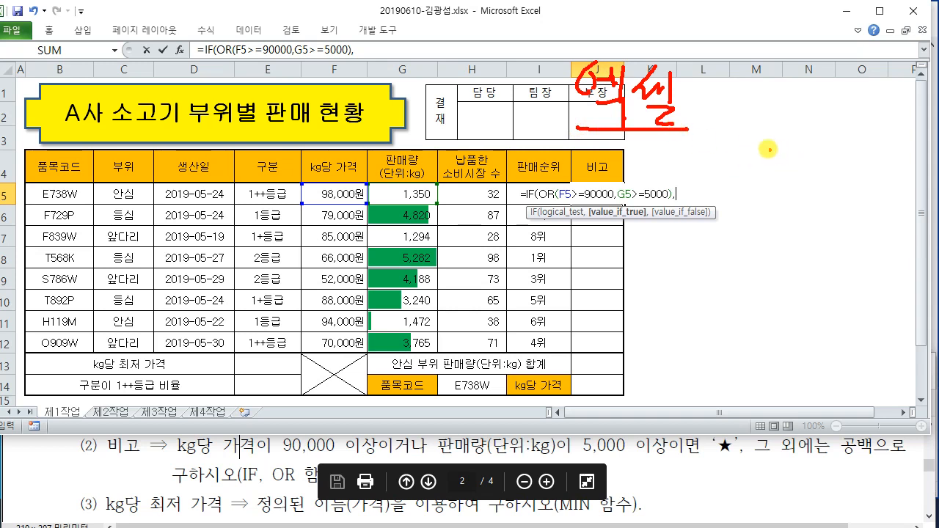
pyautogui.moveTo(742, 105)
pyautogui.mouseDown()
pyautogui.moveTo(767, 134)
pyautogui.moveTo(852, 110)
pyautogui.moveTo(847, 135)
pyautogui.moveTo(853, 121)
pyautogui.mouseUp()
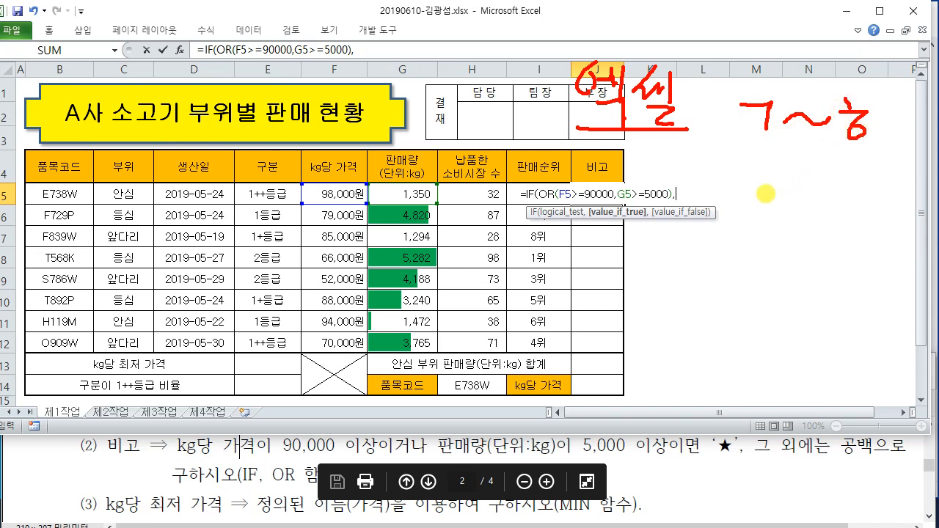
pyautogui.moveTo(755, 176)
pyautogui.mouseDown()
pyautogui.moveTo(837, 239)
pyautogui.moveTo(835, 174)
pyautogui.moveTo(844, 238)
pyautogui.moveTo(783, 193)
pyautogui.moveTo(775, 214)
pyautogui.moveTo(798, 221)
pyautogui.moveTo(805, 200)
pyautogui.moveTo(812, 214)
pyautogui.mouseUp()
pyautogui.moveTo(820, 177)
pyautogui.mouseDown()
pyautogui.moveTo(822, 225)
pyautogui.moveTo(829, 205)
pyautogui.mouseUp()
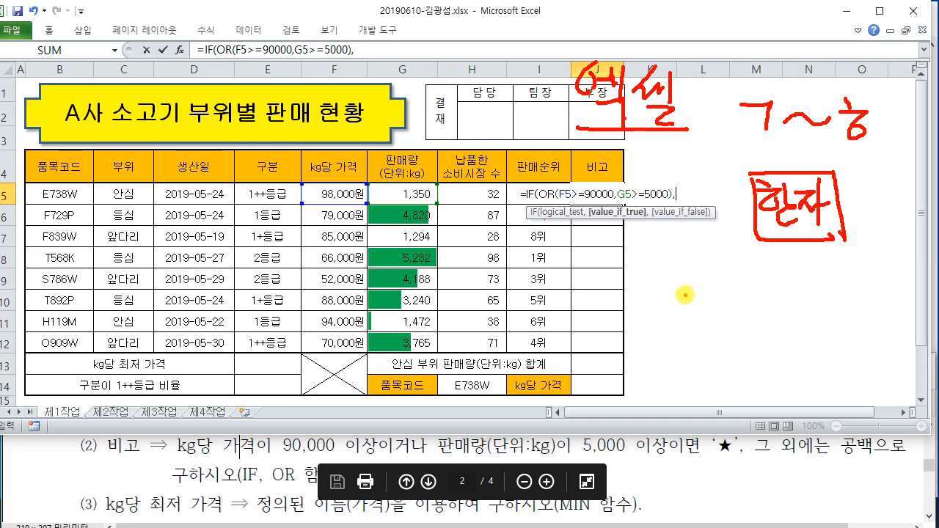
pyautogui.moveTo(687, 336)
pyautogui.mouseDown()
pyautogui.moveTo(695, 361)
pyautogui.moveTo(694, 339)
pyautogui.mouseUp()
pyautogui.moveTo(664, 269)
pyautogui.mouseDown()
pyautogui.moveTo(665, 300)
pyautogui.moveTo(697, 311)
pyautogui.moveTo(696, 301)
pyautogui.mouseUp()
pyautogui.moveTo(633, 276)
pyautogui.mouseDown()
pyautogui.moveTo(631, 285)
pyautogui.moveTo(622, 278)
pyautogui.moveTo(644, 301)
pyautogui.moveTo(623, 276)
pyautogui.moveTo(633, 323)
pyautogui.moveTo(643, 308)
pyautogui.mouseUp()
pyautogui.press('Escape')
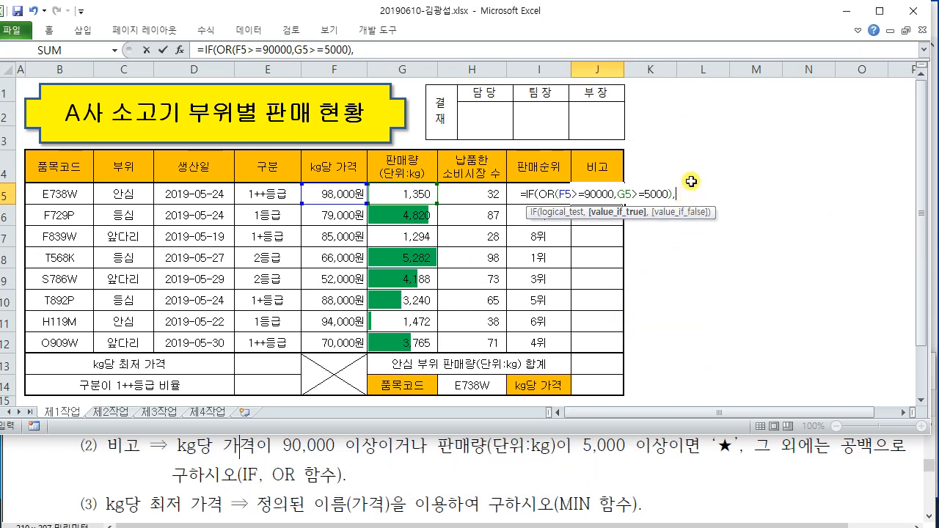
# Insert the special character ★ in quotation marks as the IF function's value-if-true argument
pyautogui.write('a')
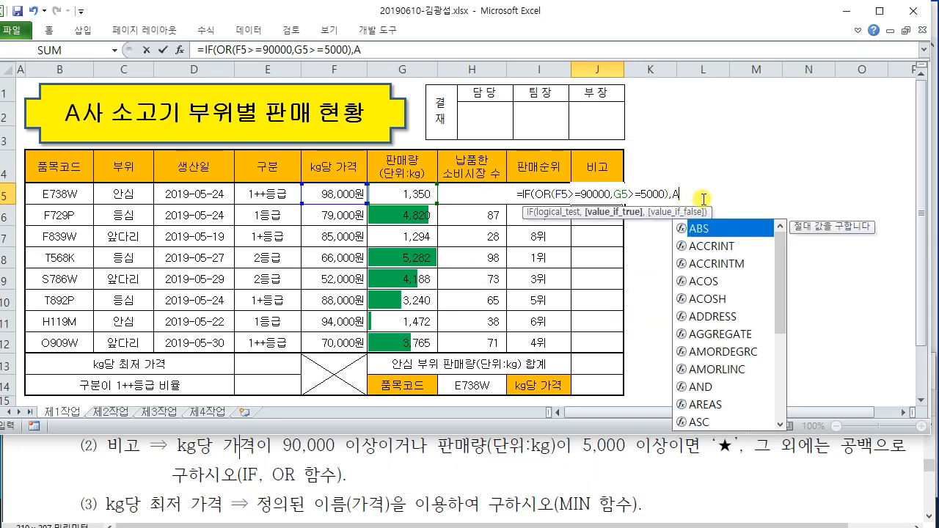
pyautogui.press('BackSpace')
pyautogui.write('ㅁ')
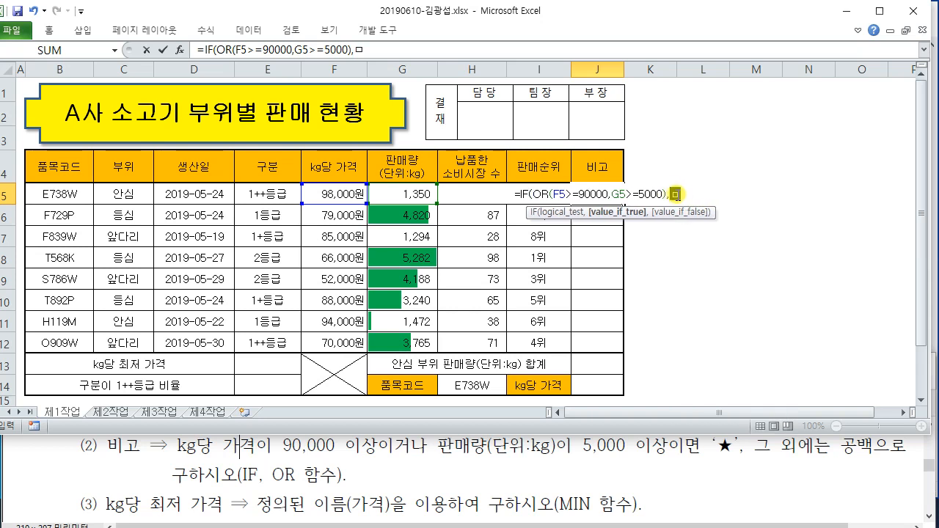
pyautogui.press('Hangul_Hanja')
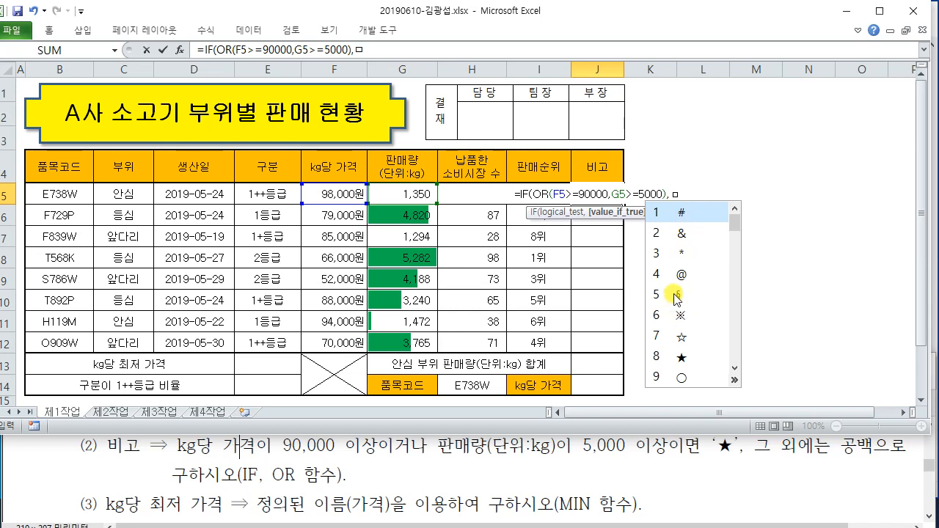
pyautogui.click(682, 358)
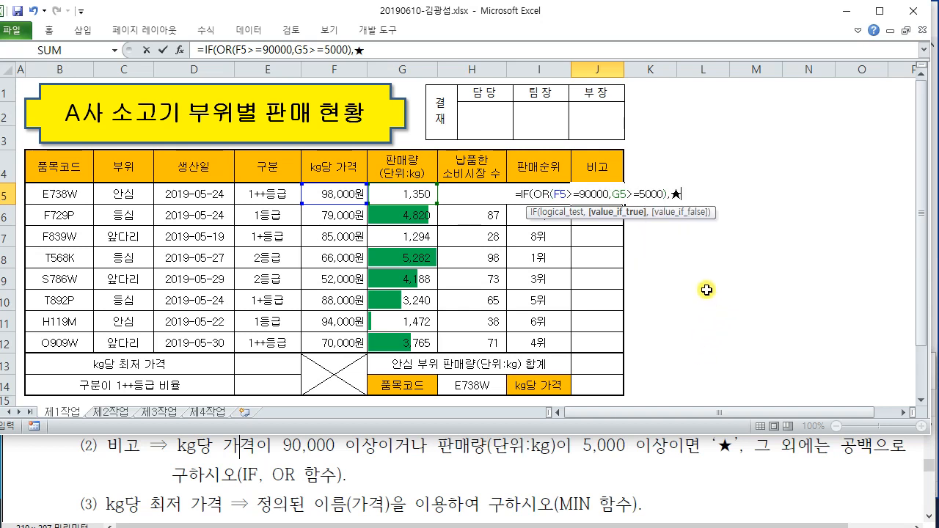
pyautogui.click(674, 194)
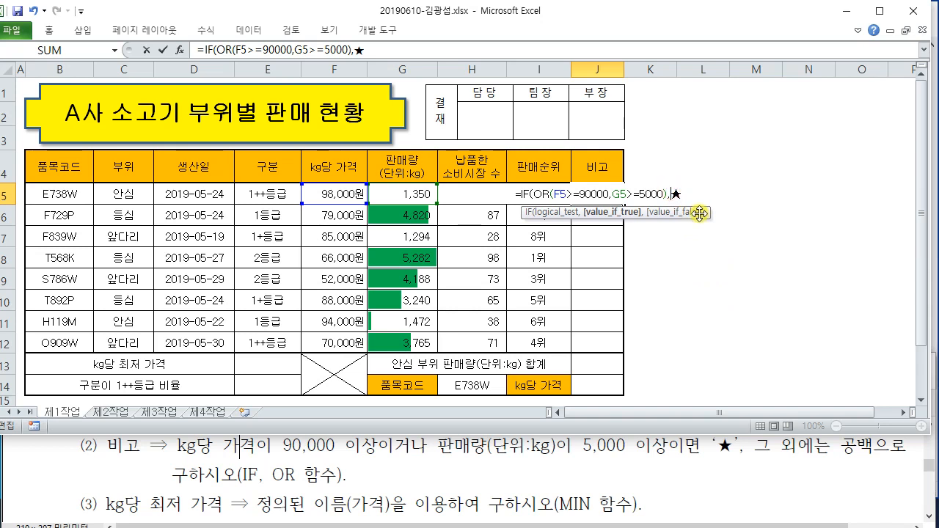
pyautogui.write('"★"')
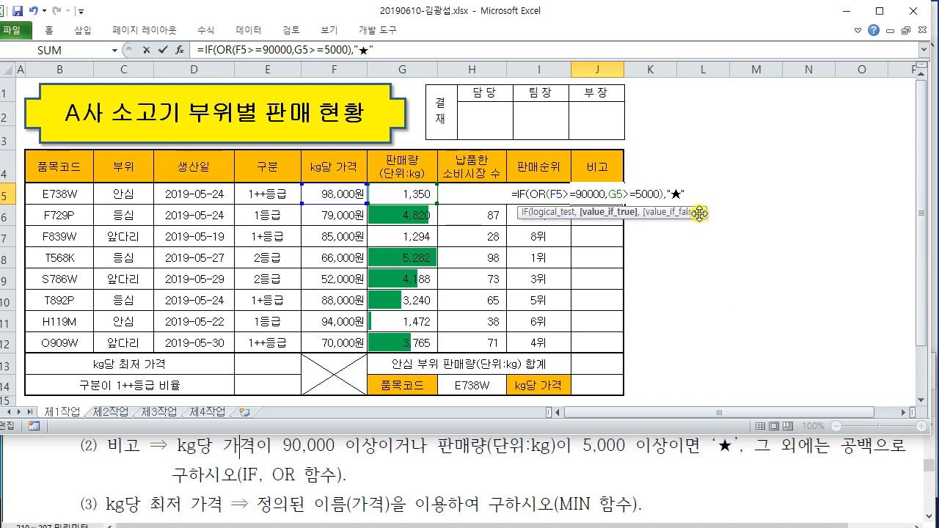
# Finish the J5 formula with an empty string "" as the value if false, copy its whole text and enter it
pyautogui.write(',')
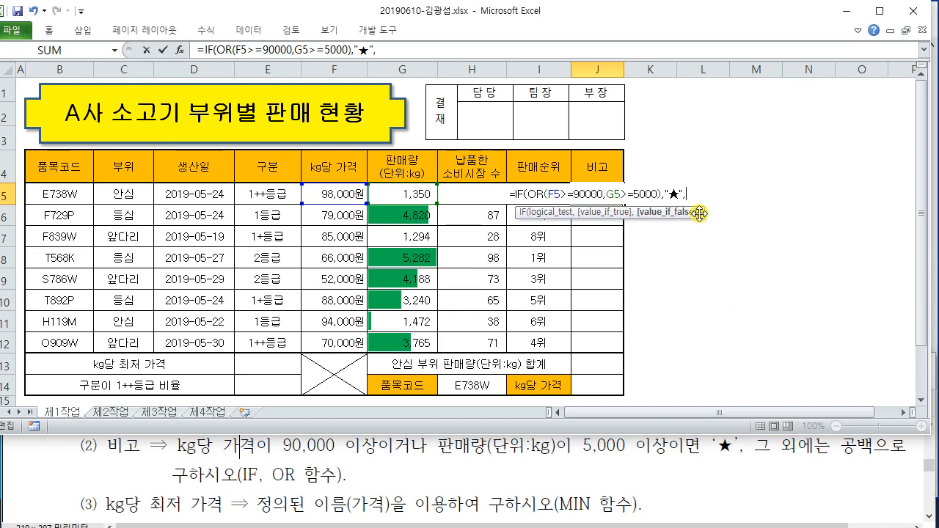
pyautogui.write('"')
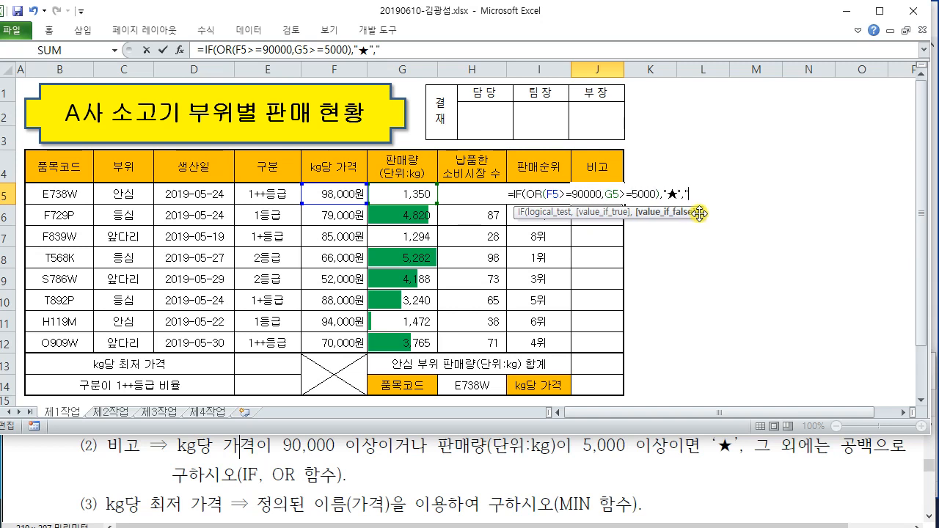
pyautogui.write('")')
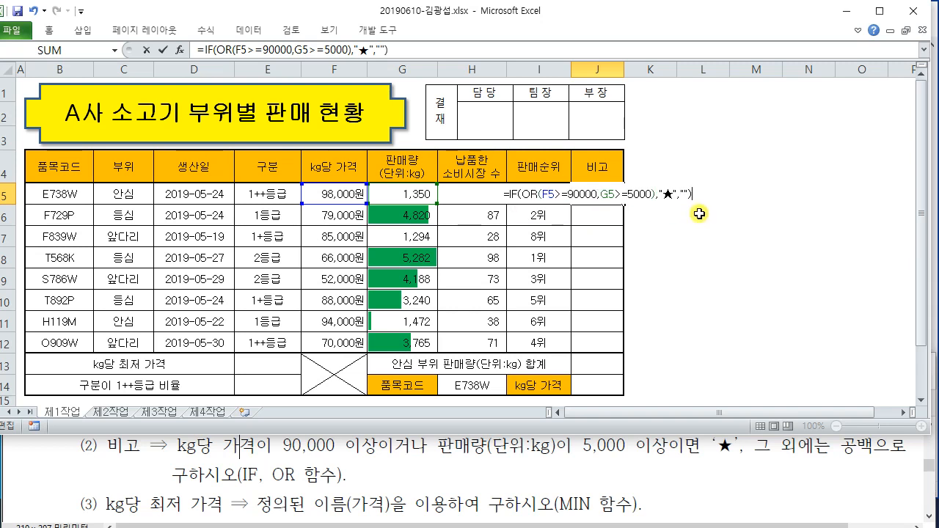
pyautogui.moveTo(692, 193); pyautogui.dragTo(493, 193)
pyautogui.hotkey('ctrl', 'c')
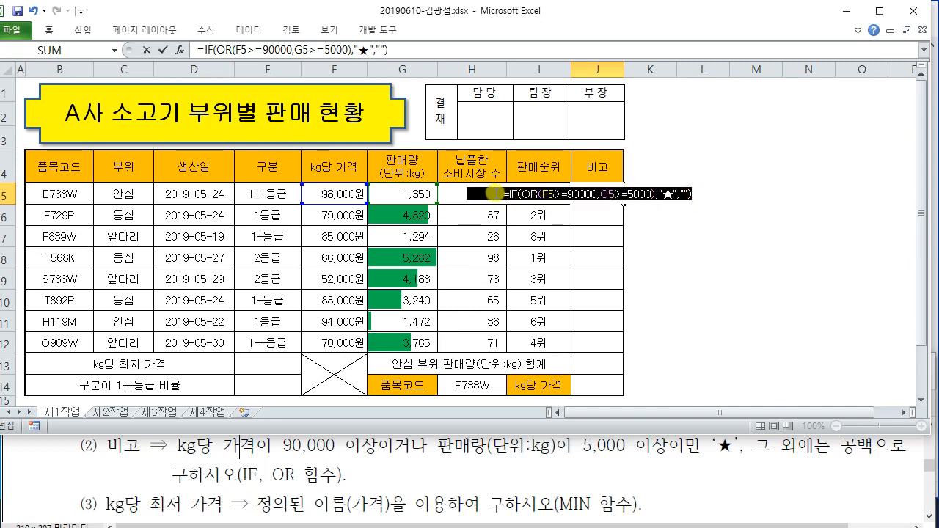
pyautogui.press('Return')
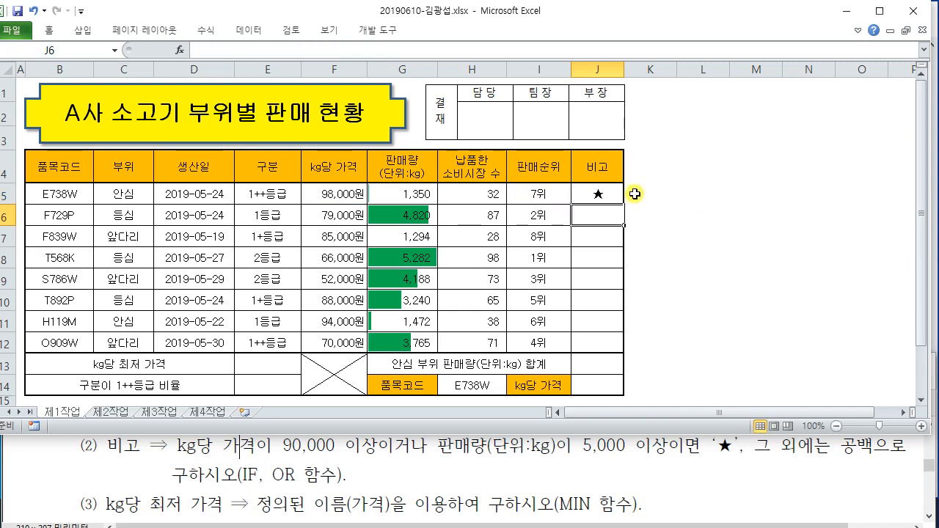
# Fill the J5 formula down to J12 without formatting
pyautogui.click(600, 194)
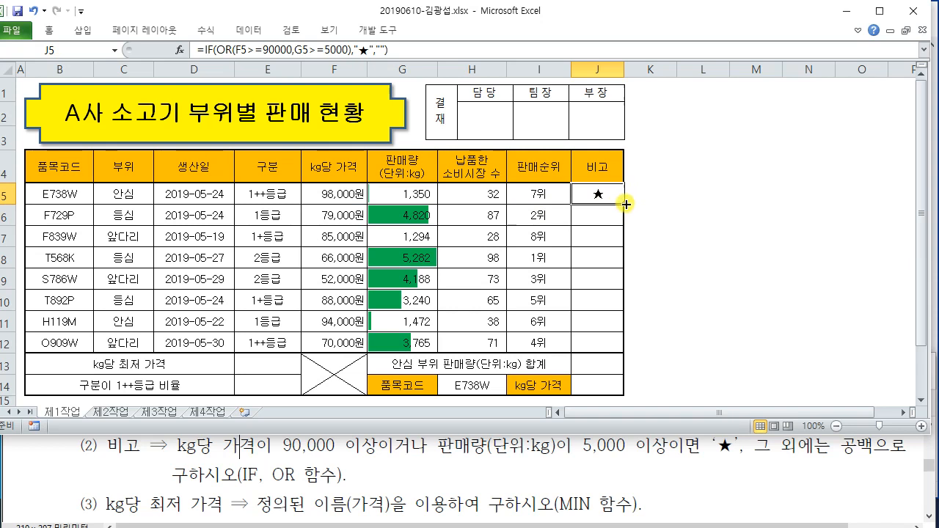
pyautogui.moveTo(624, 205); pyautogui.dragTo(622, 350)
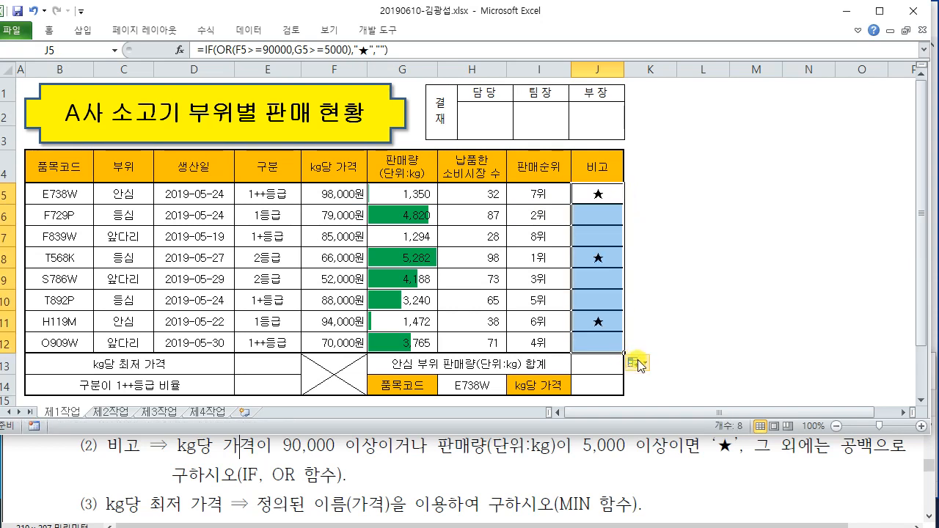
pyautogui.click(633, 363)
pyautogui.click(638, 416)
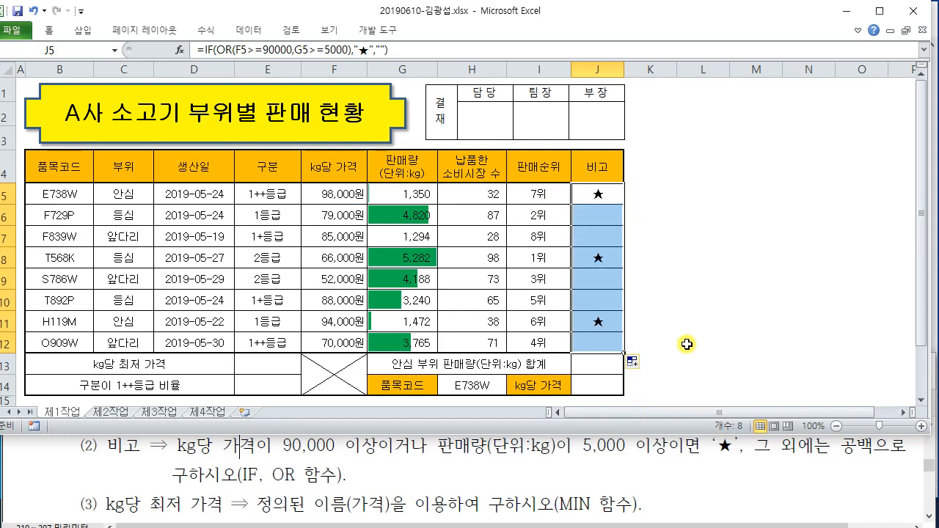
pyautogui.click(683, 343)
# Minimize the exam PDF, switch to the Notepad notes and paste the copied IF formula under the 함수2번 heading
pyautogui.click(771, 496)
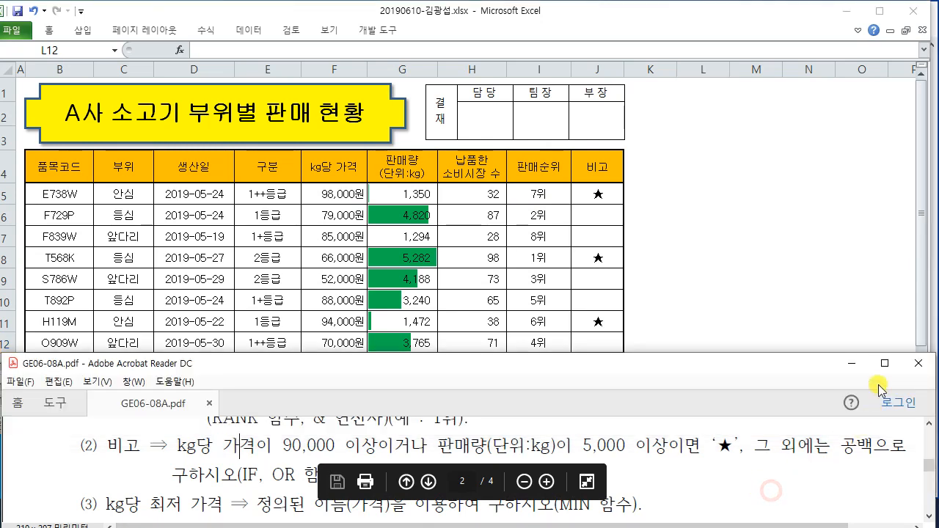
pyautogui.click(855, 360)
pyautogui.click(308, 514)
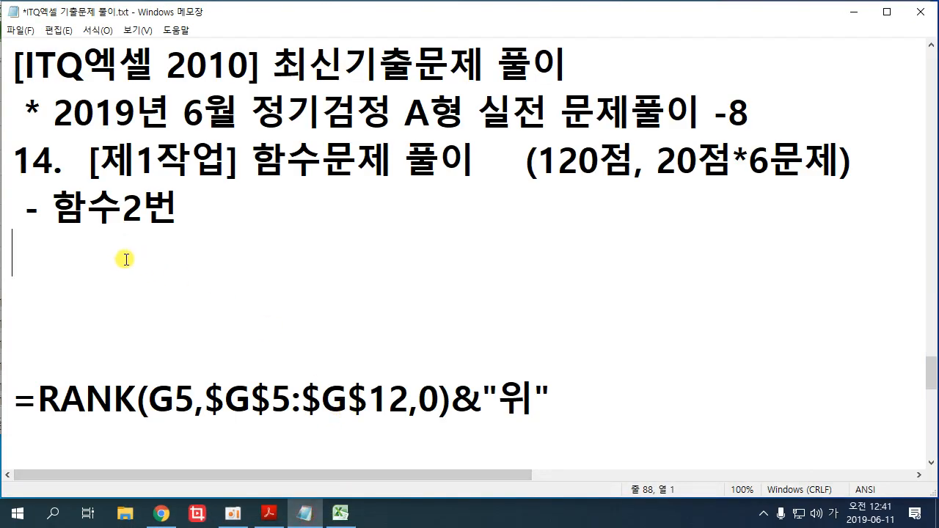
pyautogui.hotkey('ctrl', 'v')
pyautogui.doubleClick(568, 253)
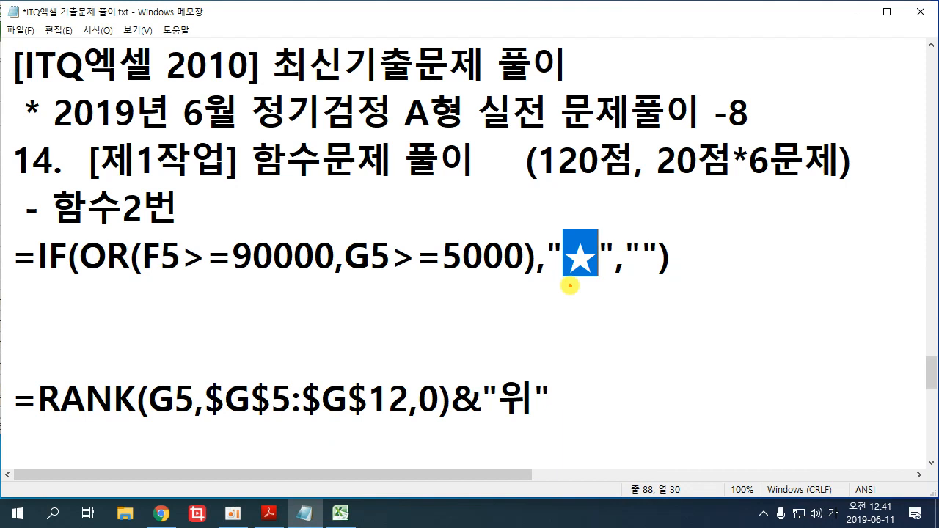
pyautogui.moveTo(677, 294)
pyautogui.mouseDown()
pyautogui.moveTo(716, 323)
pyautogui.moveTo(721, 296)
pyautogui.moveTo(718, 323)
pyautogui.moveTo(740, 321)
pyautogui.mouseUp()
pyautogui.moveTo(727, 310)
pyautogui.mouseDown()
pyautogui.moveTo(762, 310)
pyautogui.moveTo(788, 326)
pyautogui.moveTo(771, 309)
pyautogui.moveTo(891, 331)
pyautogui.mouseUp()
pyautogui.moveTo(794, 299); pyautogui.dragTo(799, 304)
pyautogui.moveTo(782, 309); pyautogui.dragTo(866, 314)
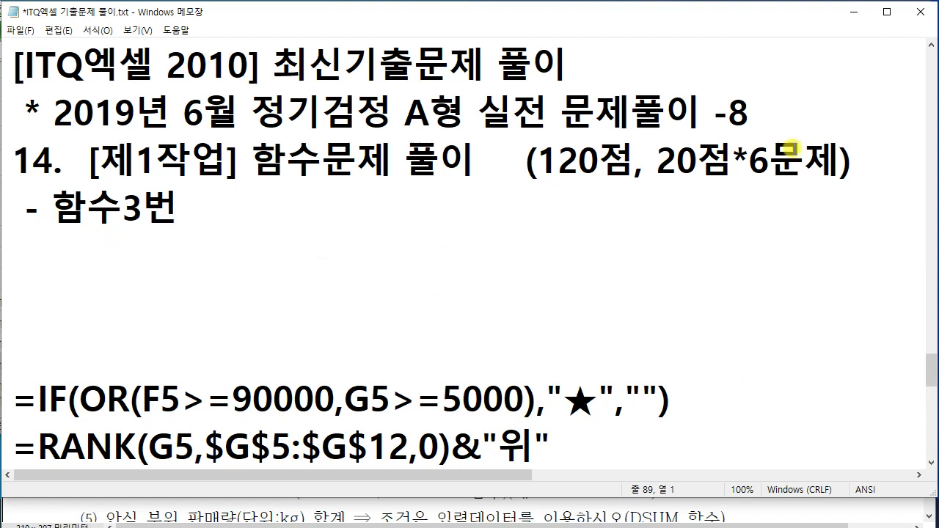
# Minimize the Notepad notes, return to the worksheet, select cell E13 for kg당 최저 가격 and shorten the Excel window to uncover question (3)
pyautogui.click(852, 13)
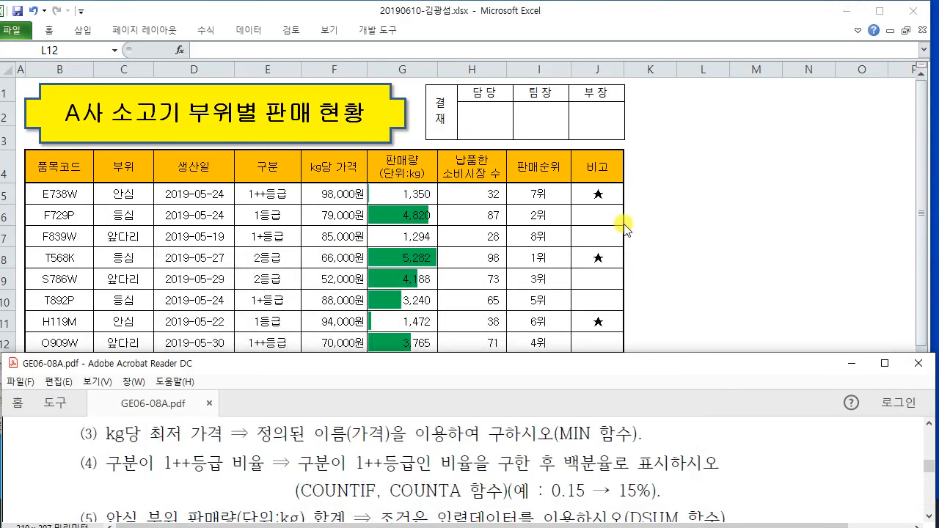
pyautogui.click(713, 279)
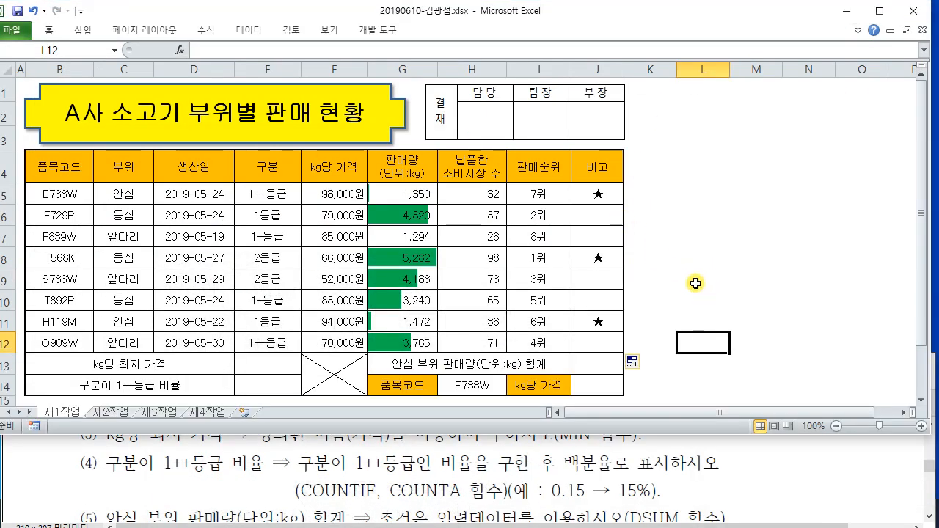
pyautogui.scroll(-1, 654, 282)
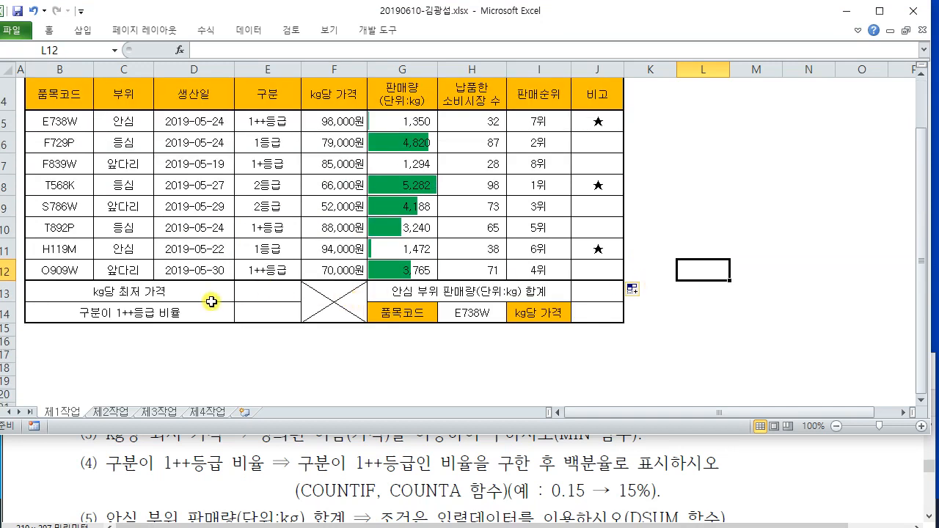
pyautogui.moveTo(235, 280); pyautogui.dragTo(298, 300)
pyautogui.moveTo(236, 303); pyautogui.dragTo(297, 325)
pyautogui.moveTo(571, 279)
pyautogui.mouseDown()
pyautogui.moveTo(618, 301)
pyautogui.moveTo(606, 320)
pyautogui.moveTo(613, 325)
pyautogui.mouseUp()
pyautogui.press('Escape')
pyautogui.click(253, 291)
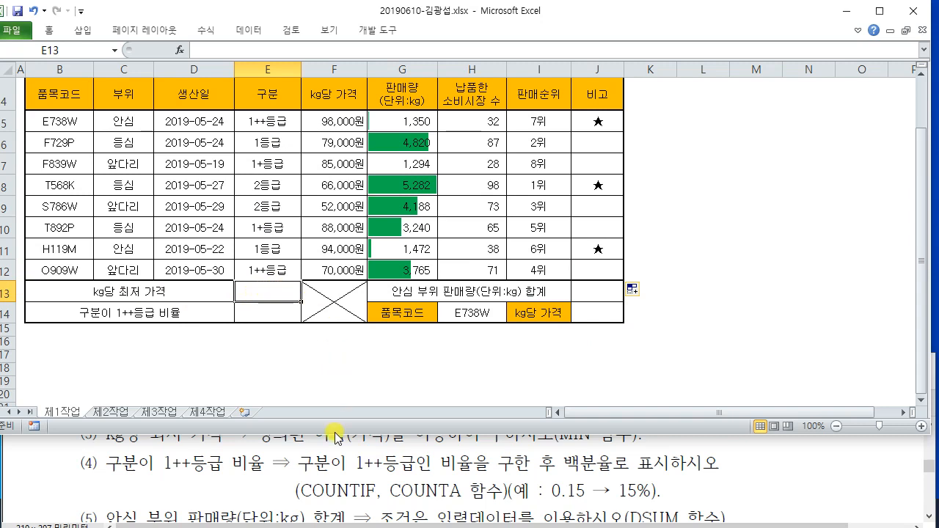
pyautogui.moveTo(336, 435); pyautogui.dragTo(337, 419)
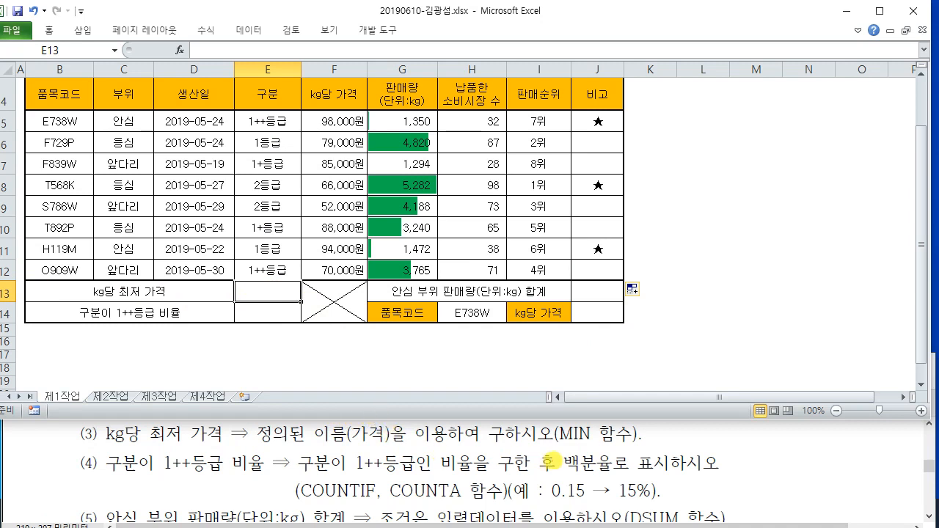
pyautogui.moveTo(559, 446); pyautogui.dragTo(633, 446)
pyautogui.moveTo(675, 400)
pyautogui.mouseDown()
pyautogui.moveTo(650, 433)
pyautogui.moveTo(674, 395)
pyautogui.moveTo(651, 424)
pyautogui.mouseUp()
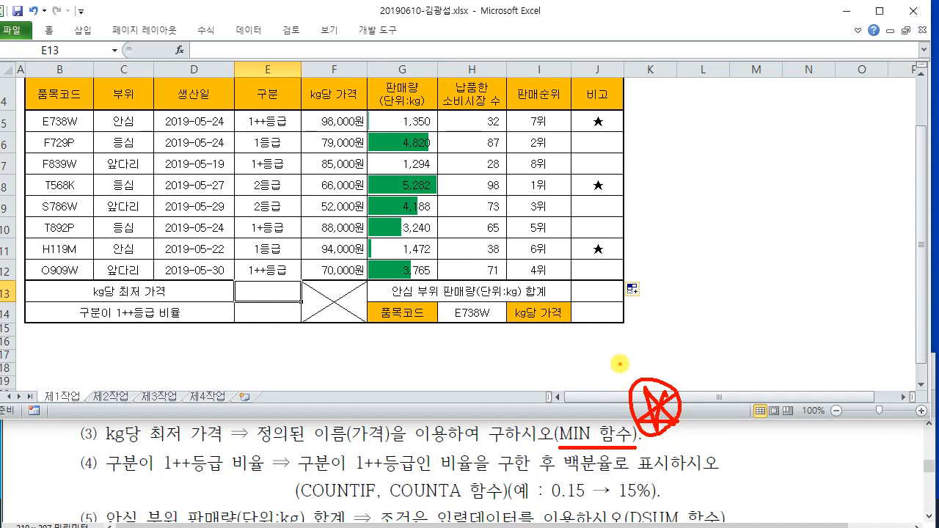
pyautogui.press('Escape')
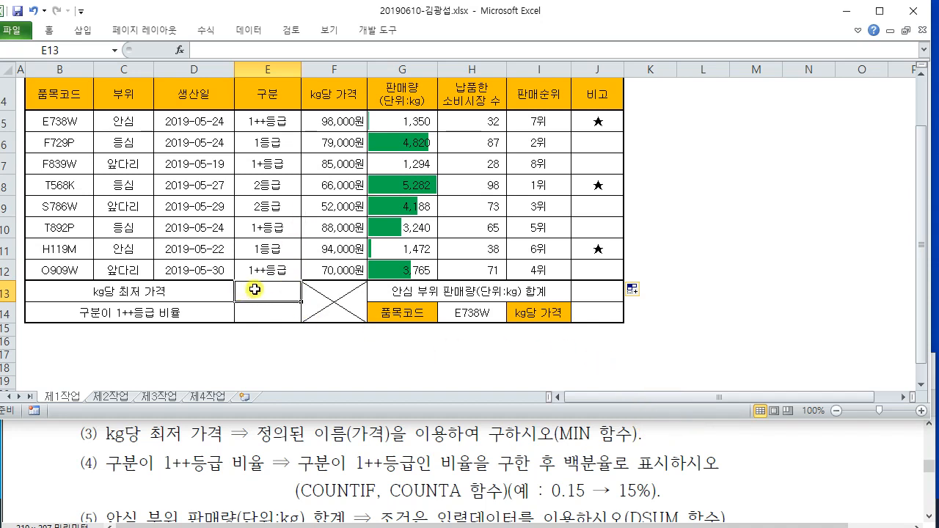
# Build the formula =MIN(가격) in E13 from the prices in F5:F12, copy its whole text and enter it
pyautogui.write('=MIN')
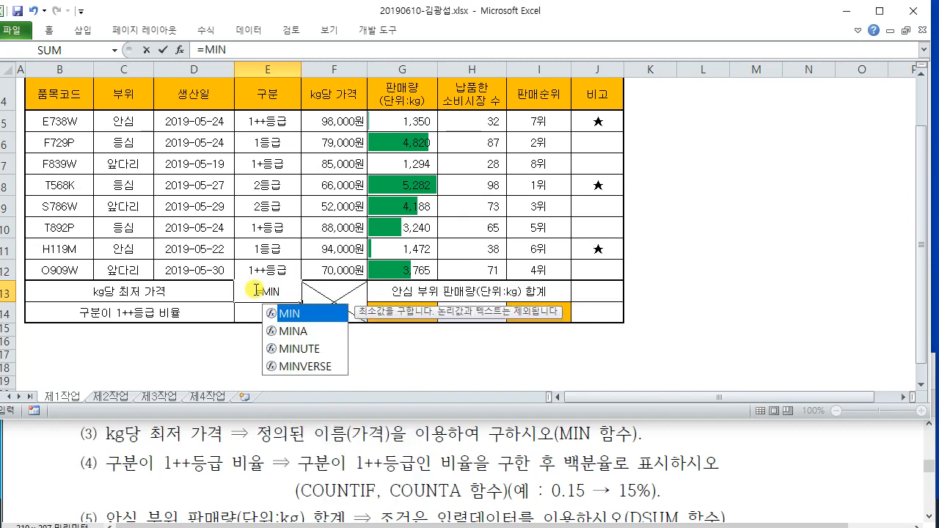
pyautogui.write('(')
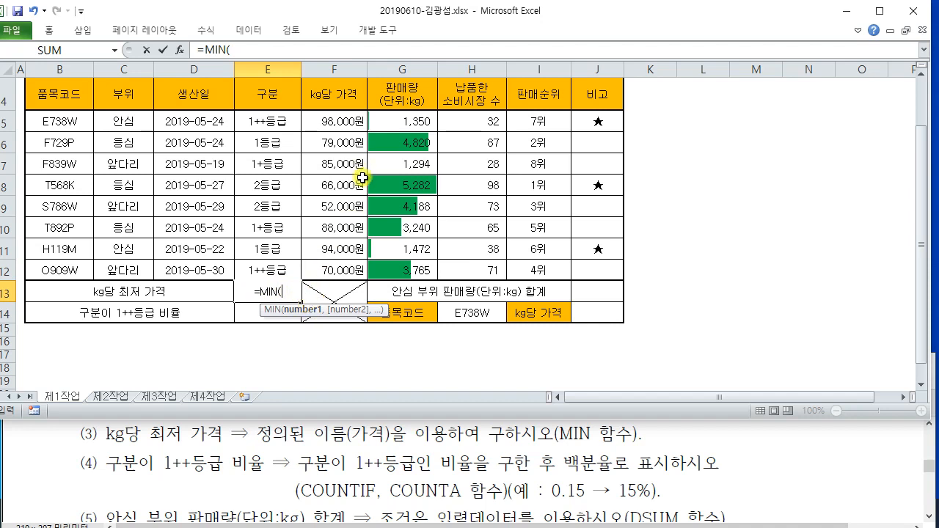
pyautogui.click(329, 118)
pyautogui.moveTo(330, 118); pyautogui.dragTo(327, 278)
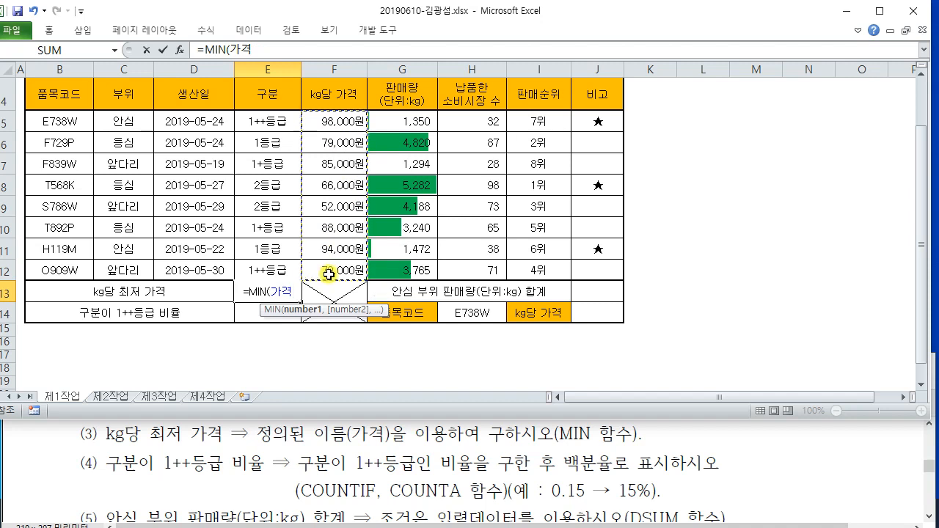
pyautogui.write(')')
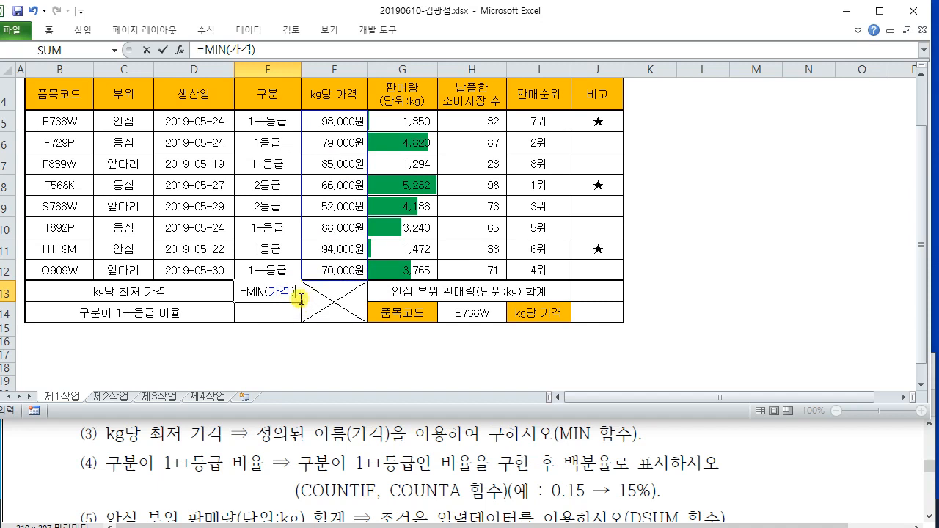
pyautogui.moveTo(296, 292); pyautogui.dragTo(233, 291)
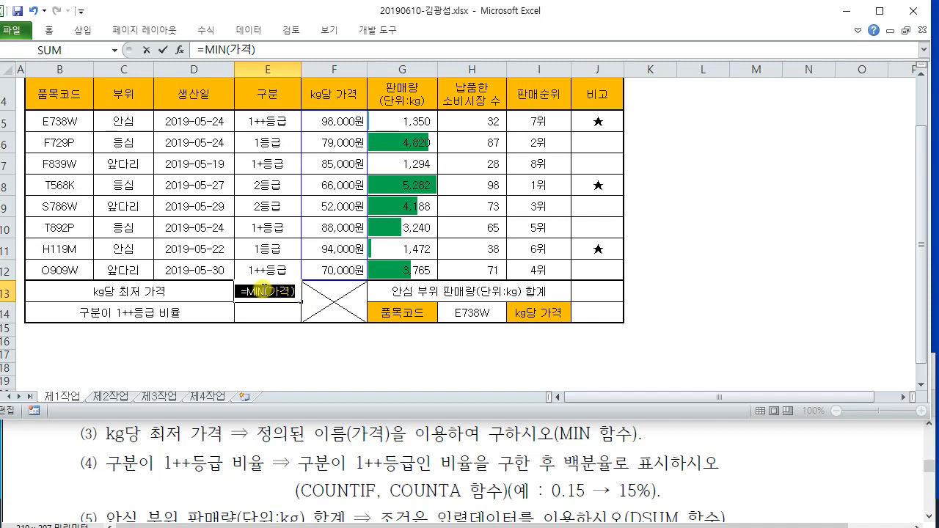
pyautogui.press('Return')
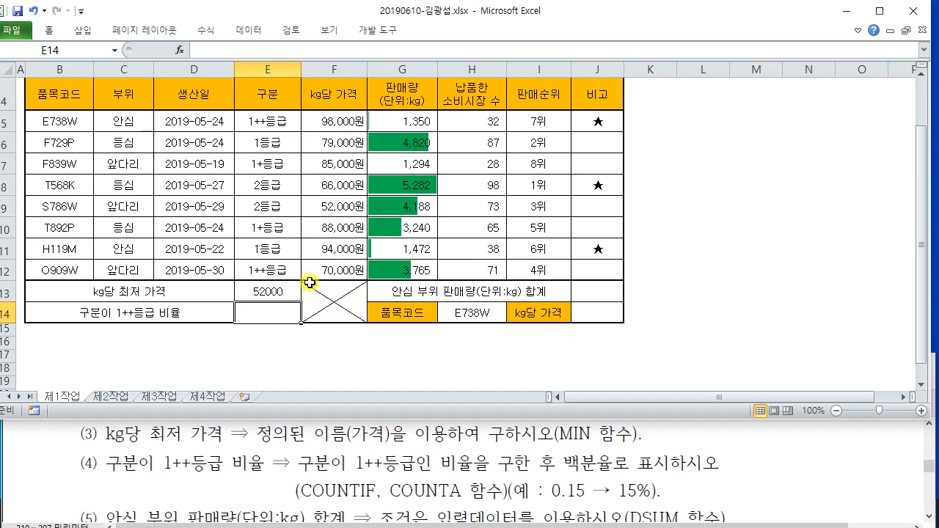
# Minimize the exam PDF, switch to the Notepad notes and paste the copied MIN formula under the 함수3번 heading
pyautogui.click(732, 449)
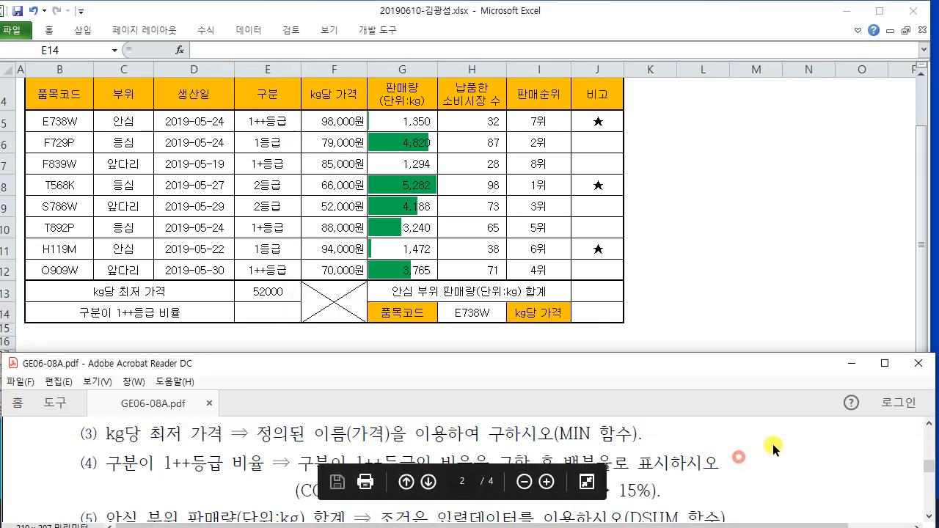
pyautogui.click(857, 365)
pyautogui.click(304, 513)
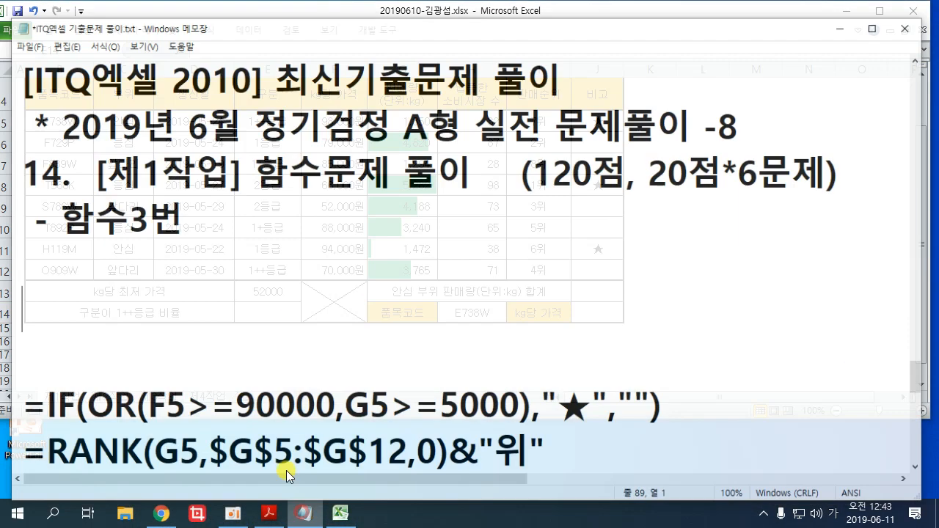
pyautogui.click(98, 252)
pyautogui.hotkey('ctrl', 'v')
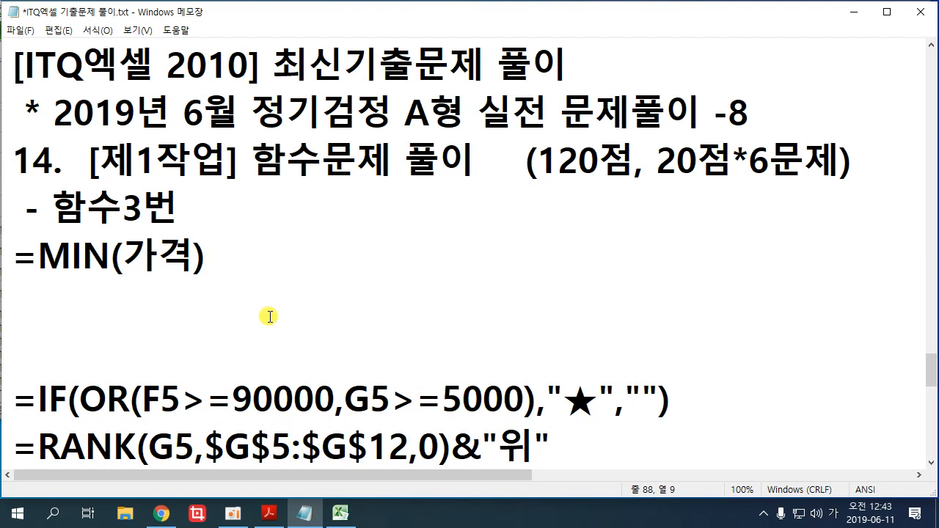
# Change the notes heading to 함수4번 and add blank lines between it and the MIN formula
pyautogui.moveTo(122, 211); pyautogui.dragTo(143, 211)
pyautogui.write('4')
pyautogui.click(204, 204)
pyautogui.press('Return')
pyautogui.press('Return')
pyautogui.click(195, 422)
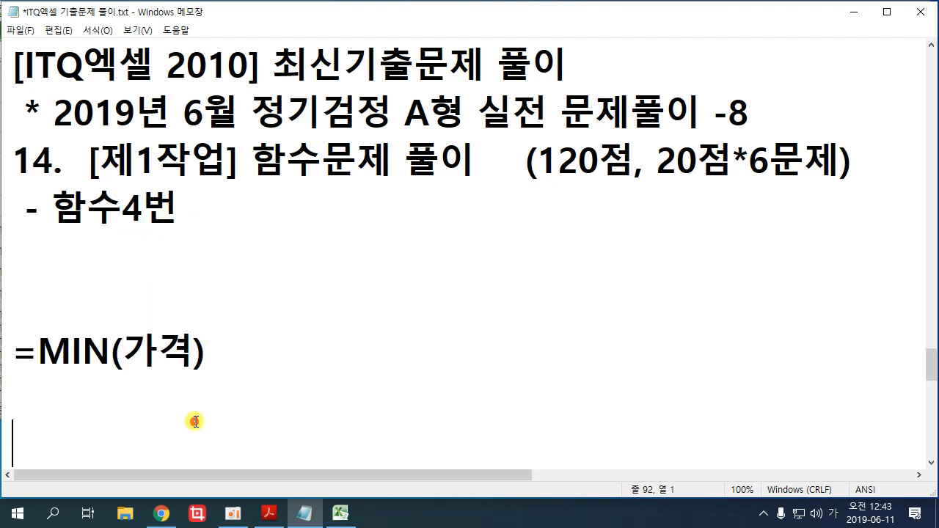
pyautogui.press('BackSpace')
pyautogui.press('BackSpace')
pyautogui.click(198, 290)
pyautogui.press('Return')
pyautogui.press('Return')
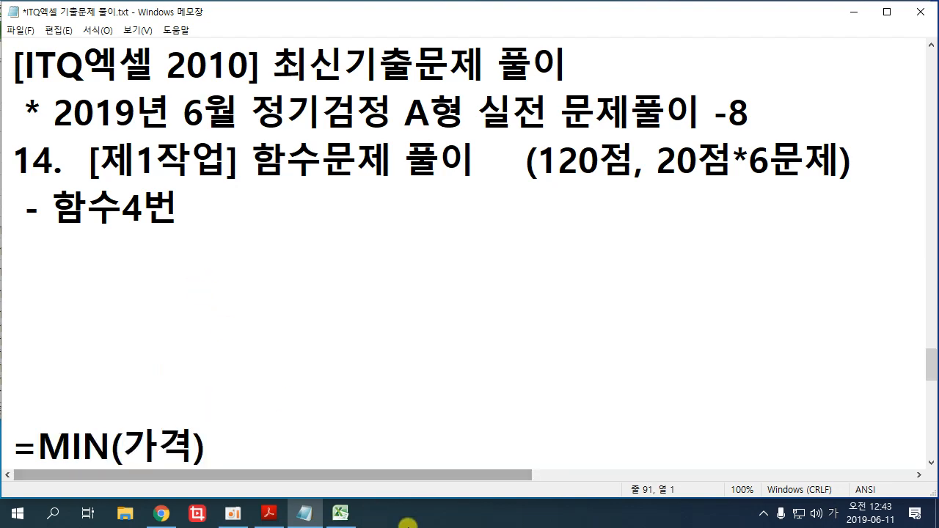
# Bring the worksheet forward over the notes, show question (4) on COUNTIF and COUNTA in the exam PDF, and return to the worksheet
pyautogui.click(268, 513)
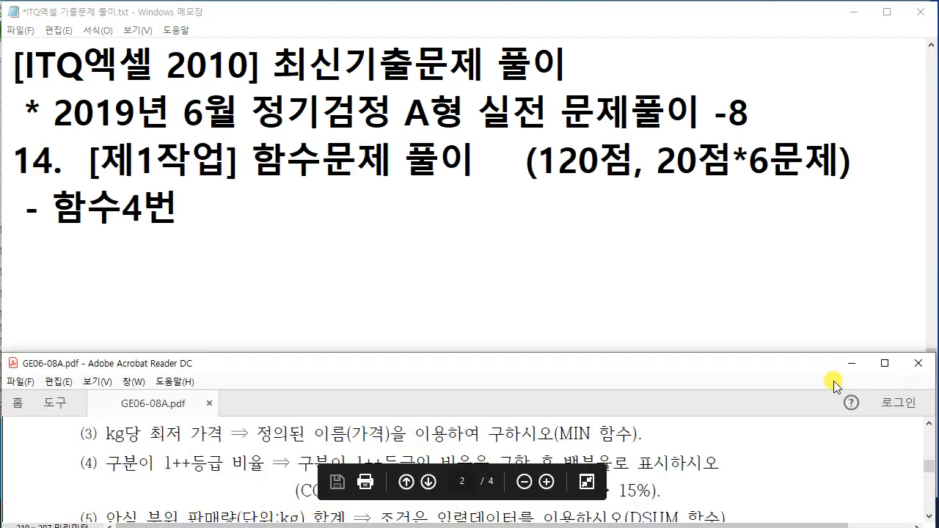
pyautogui.click(851, 363)
pyautogui.click(340, 516)
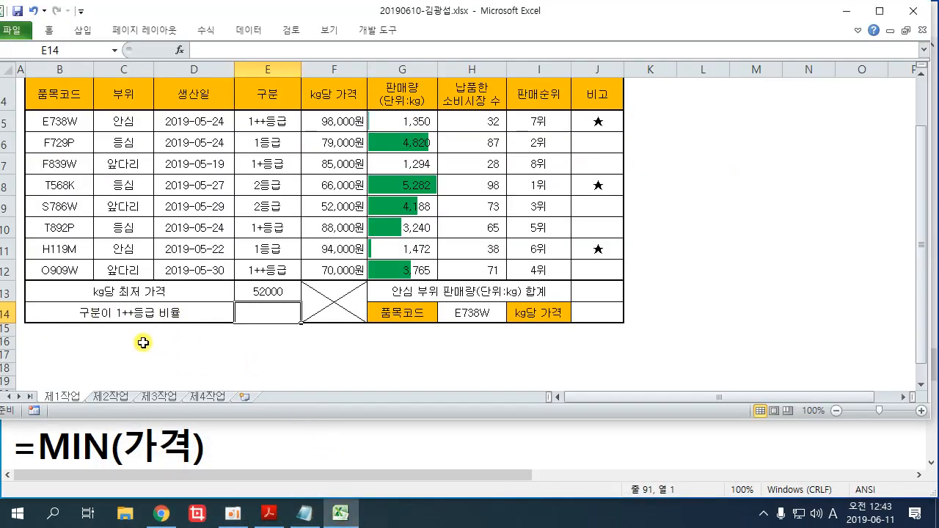
pyautogui.click(269, 513)
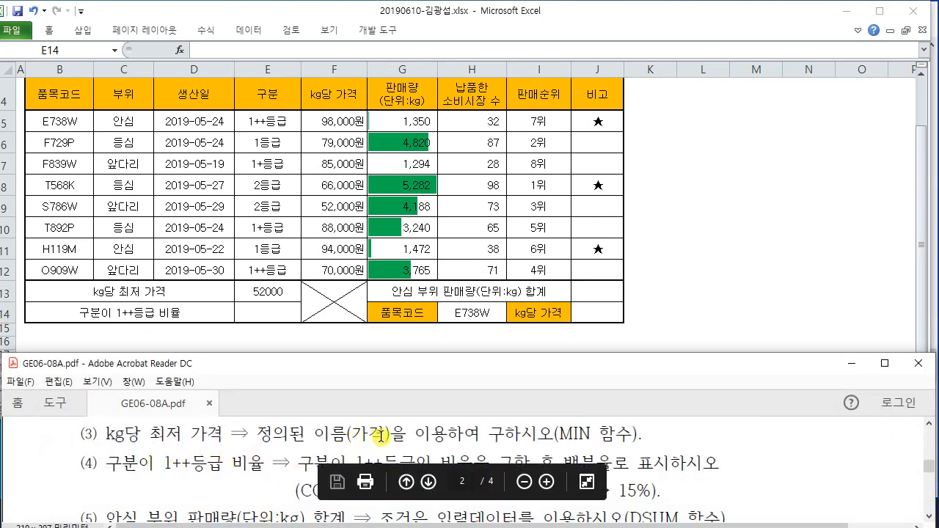
pyautogui.scroll(-1, 360, 444)
pyautogui.moveTo(298, 429); pyautogui.dragTo(372, 431)
pyautogui.click(372, 431)
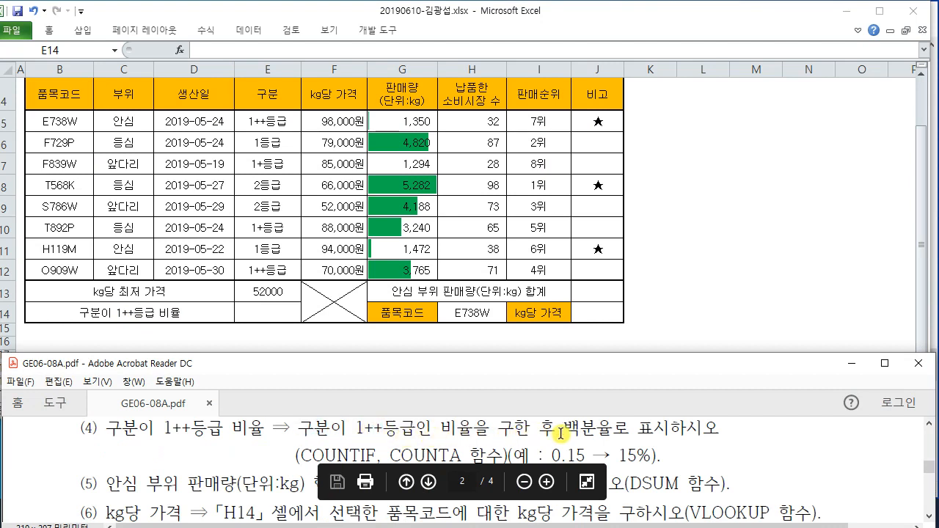
pyautogui.click(706, 268)
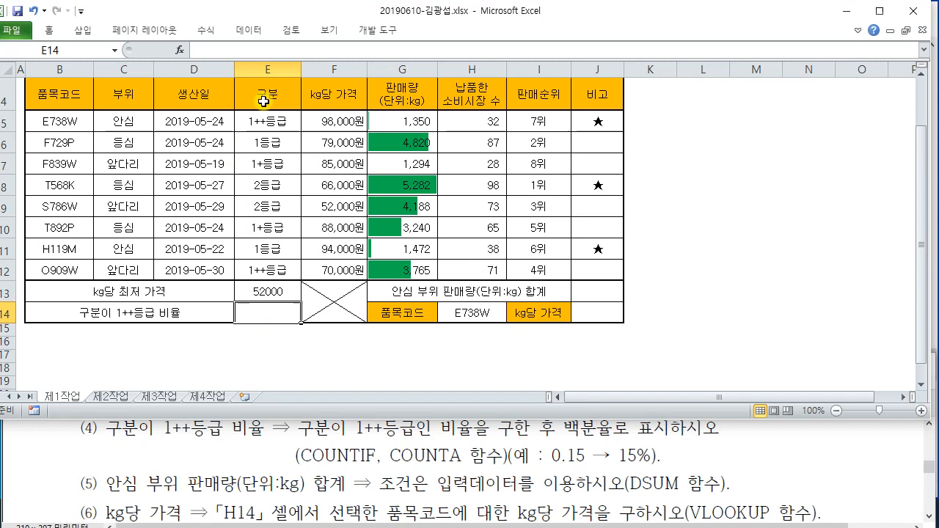
# Start the E14 formula with =COUNTIF(E5:E12,E5) to count the 1++등급 entries in the 구분 column
pyautogui.write('=')
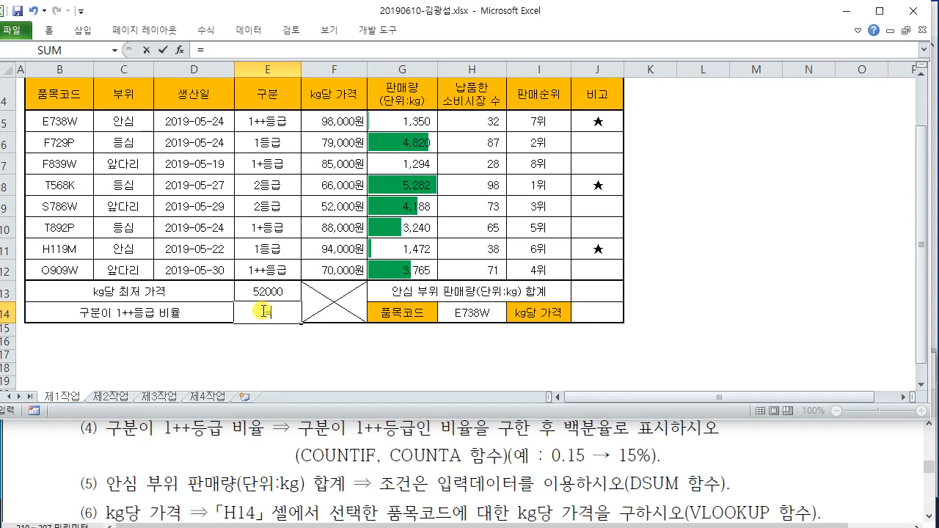
pyautogui.write('COUNTIF')
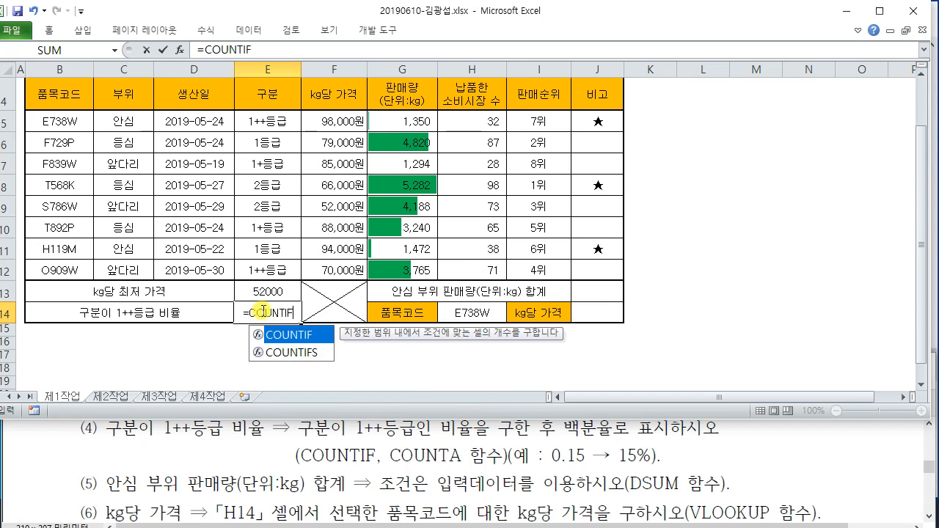
pyautogui.write('(')
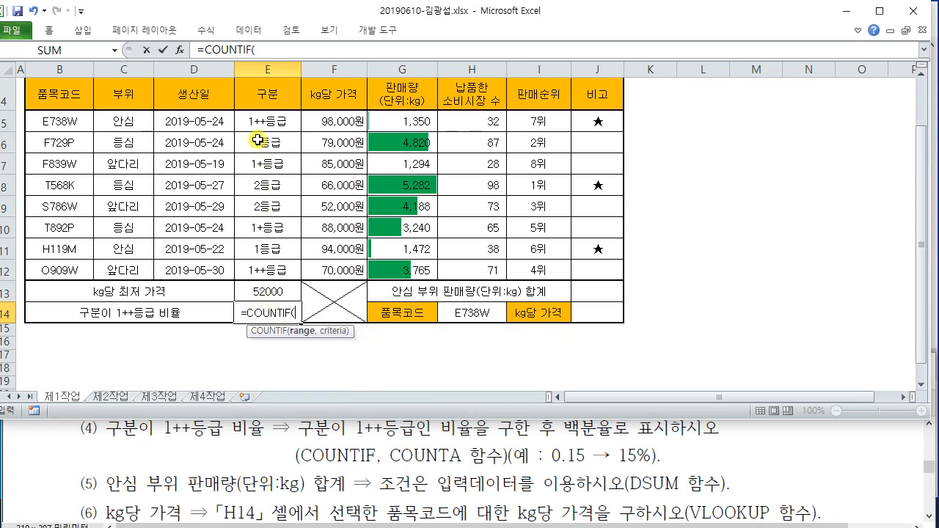
pyautogui.moveTo(263, 121); pyautogui.dragTo(268, 270)
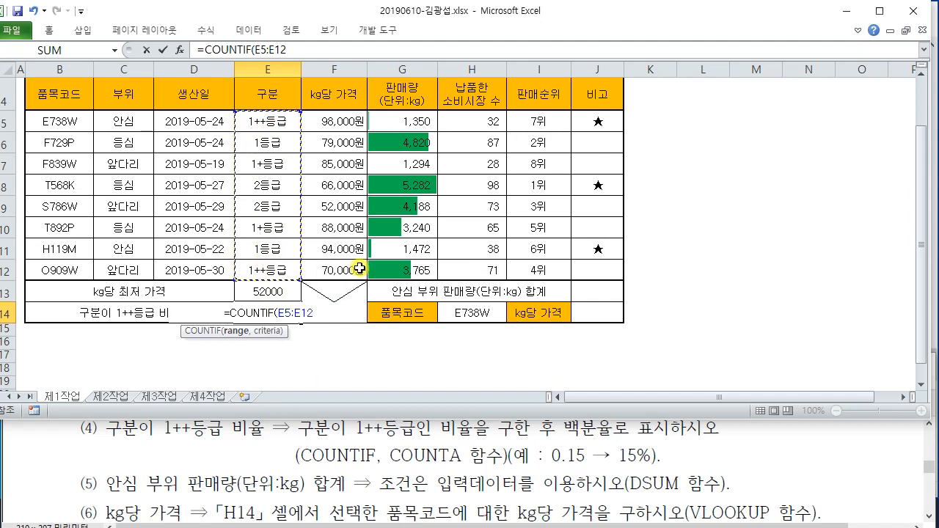
pyautogui.write(',')
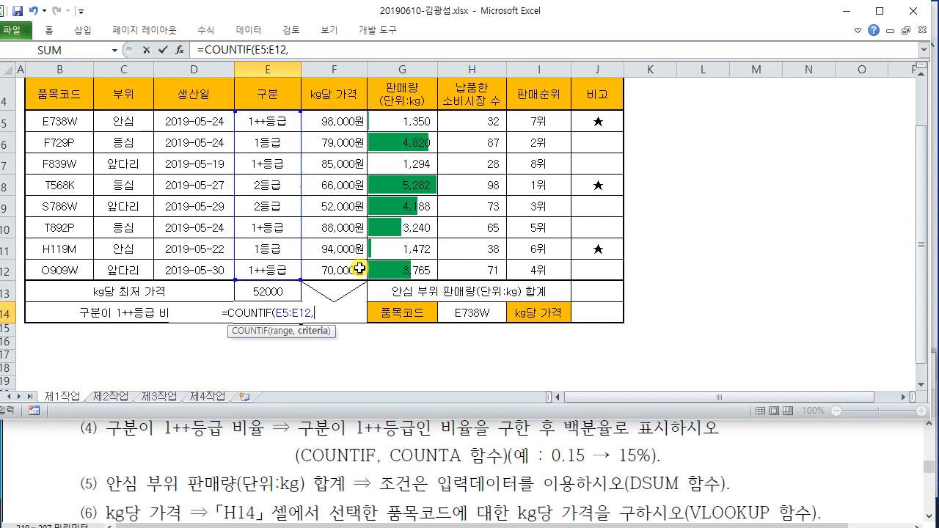
pyautogui.click(278, 124)
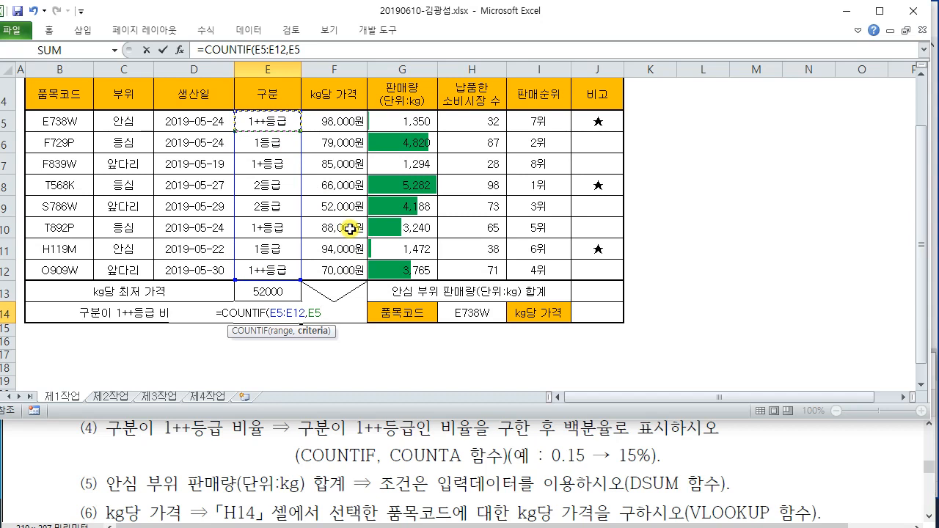
pyautogui.write(')')
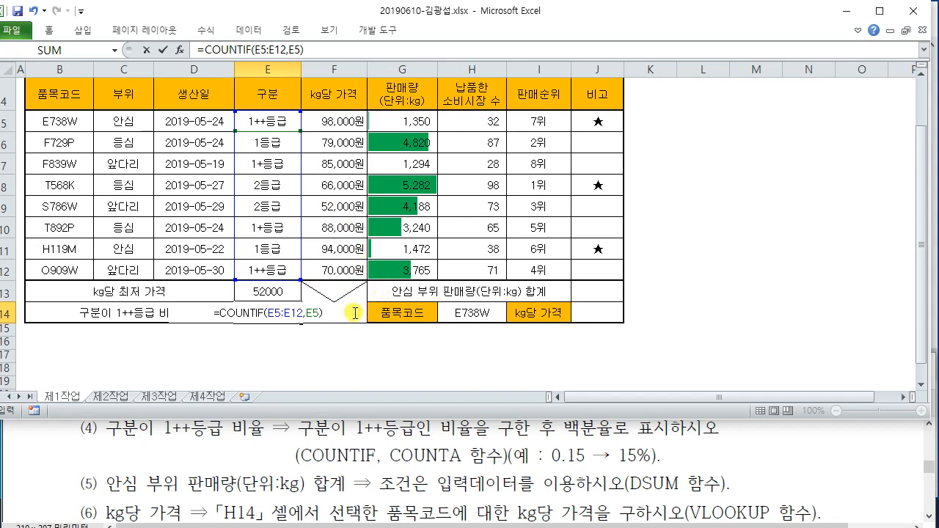
# Complete the E14 formula by dividing by COUNTA(E5:E12), copy the full formula text and enter it
pyautogui.write('/COU')
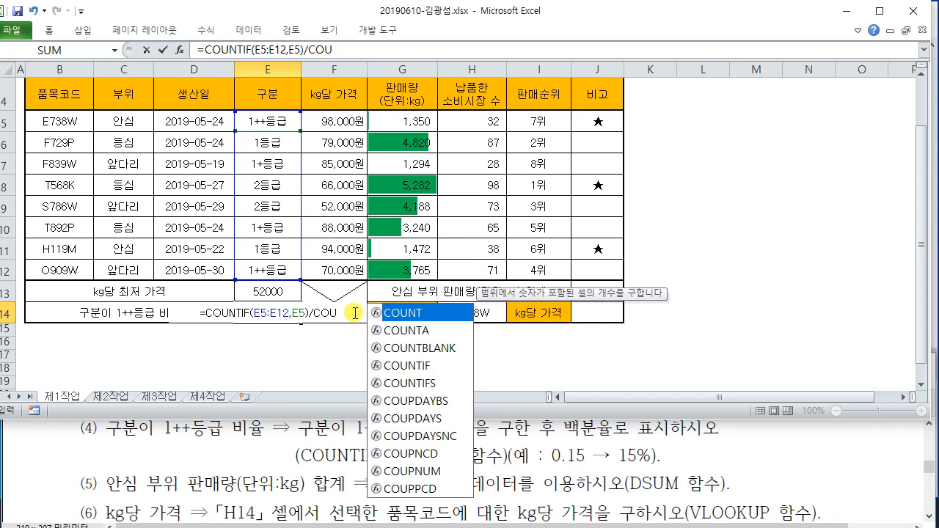
pyautogui.doubleClick(417, 330)
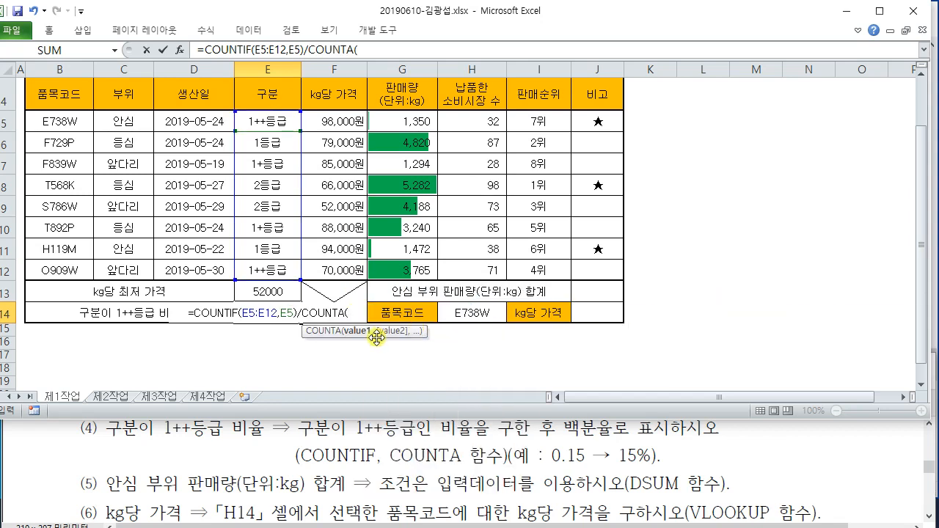
pyautogui.click(261, 122)
pyautogui.moveTo(261, 122); pyautogui.dragTo(265, 266)
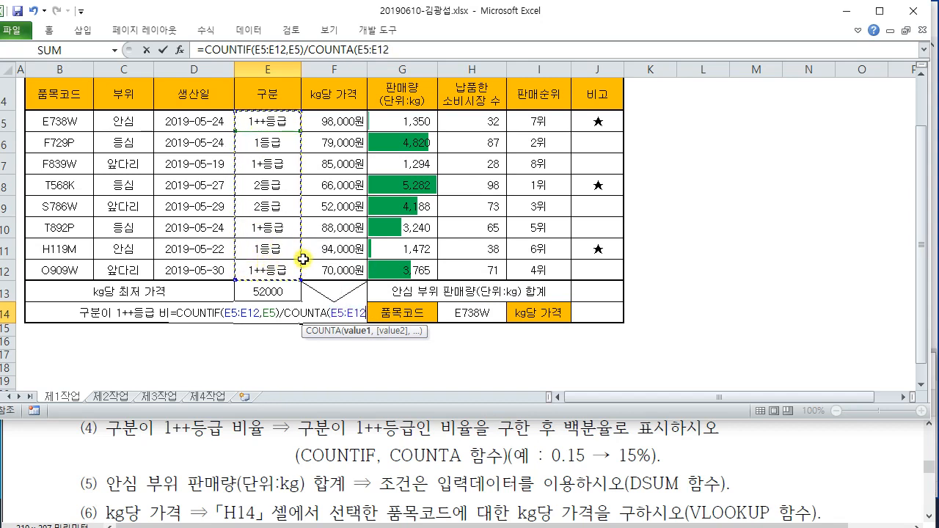
pyautogui.write(')')
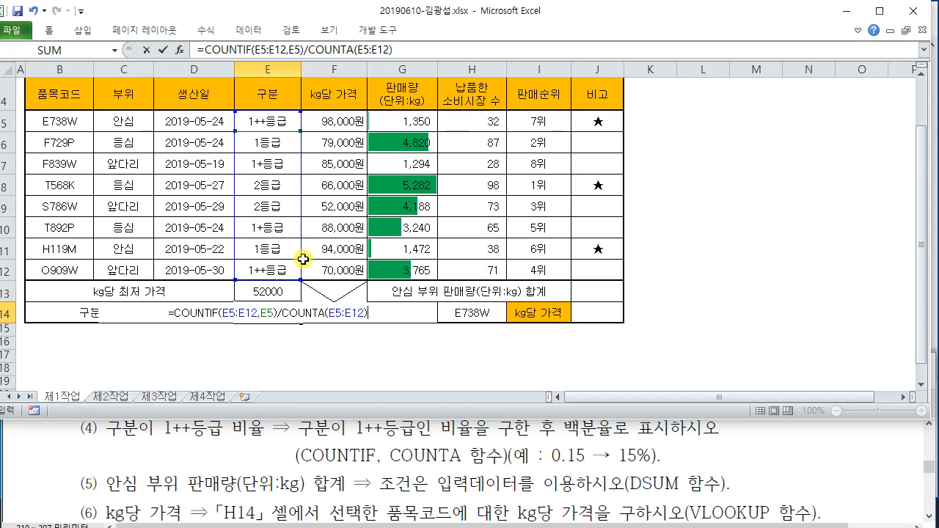
pyautogui.moveTo(367, 312); pyautogui.dragTo(165, 311)
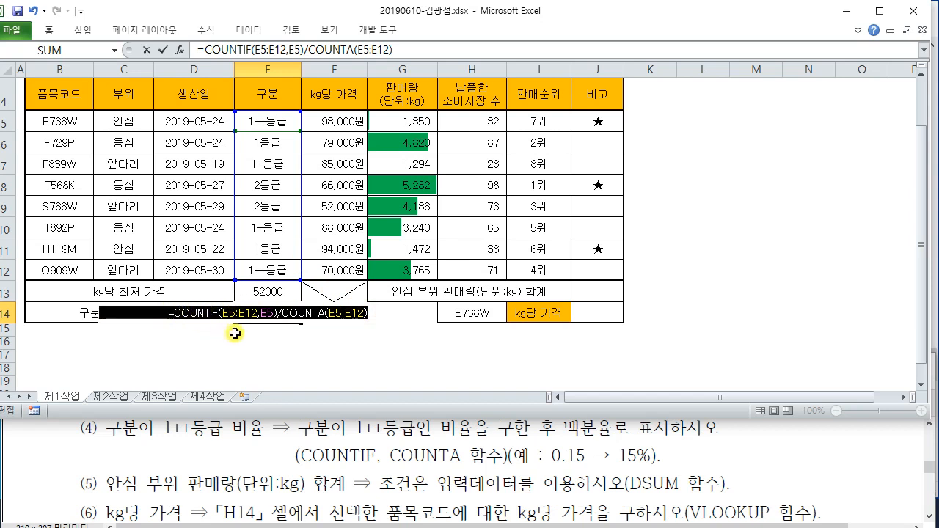
pyautogui.press('Return')
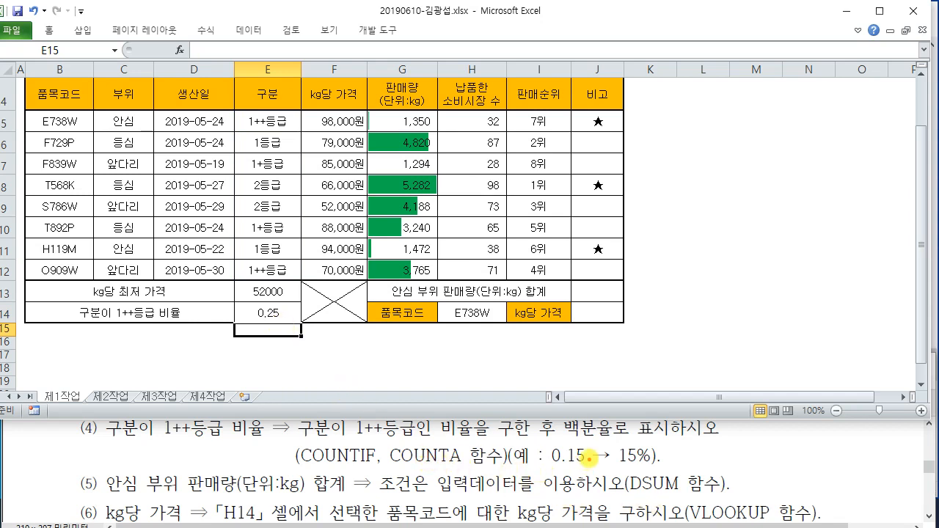
# Mark the percentage requirement in question (4) and apply the percent style to the ratio in E14
pyautogui.moveTo(564, 439); pyautogui.dragTo(664, 439)
pyautogui.moveTo(558, 465)
pyautogui.mouseDown()
pyautogui.moveTo(686, 453)
pyautogui.moveTo(657, 469)
pyautogui.moveTo(701, 449)
pyautogui.moveTo(669, 457)
pyautogui.mouseUp()
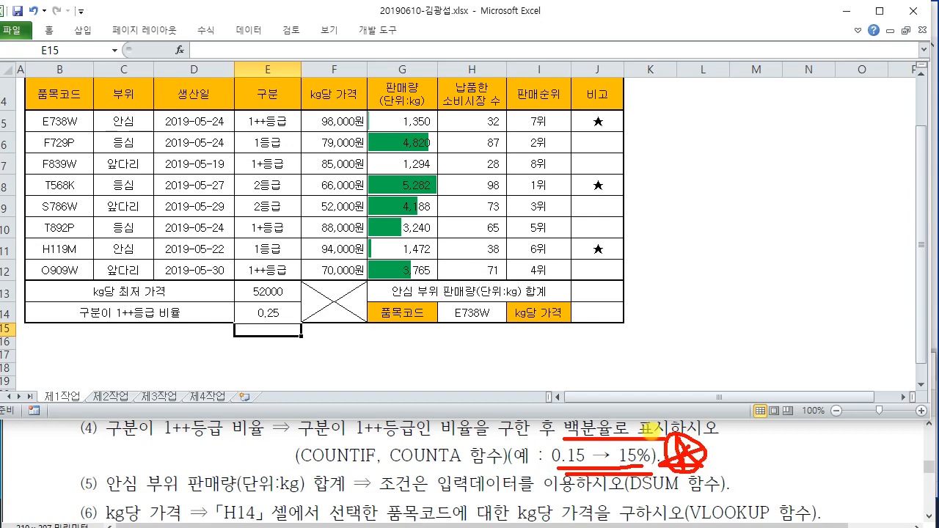
pyautogui.press('Escape')
pyautogui.click(260, 311)
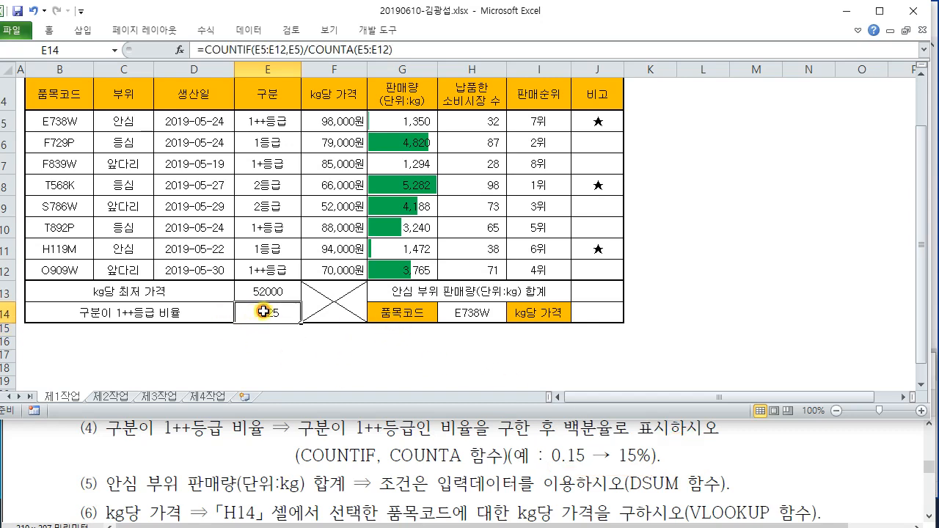
pyautogui.doubleClick(50, 31)
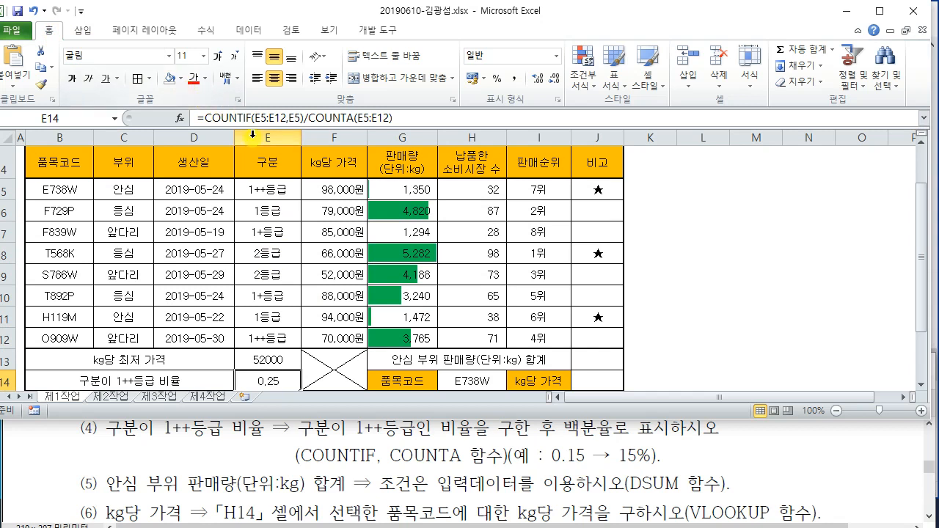
pyautogui.click(496, 81)
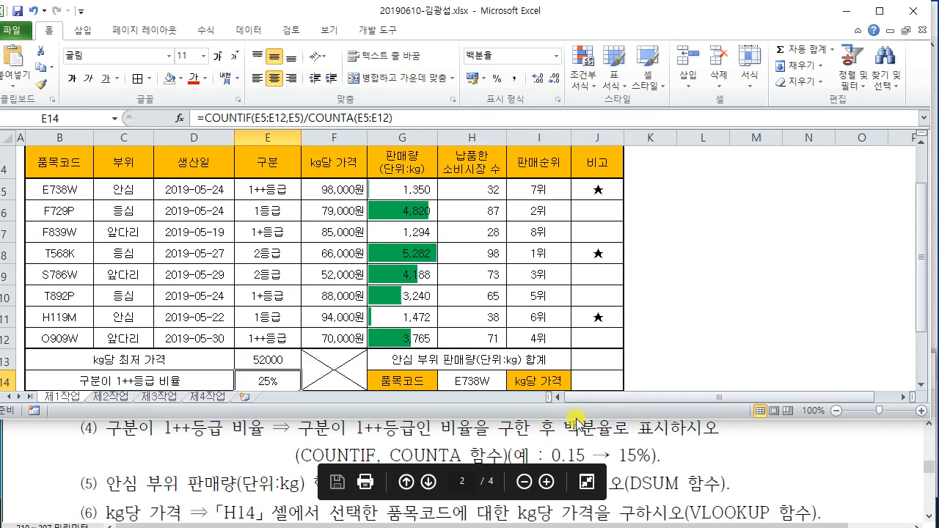
# Minimize the exam PDF, switch to the Notepad notes and paste the copied COUNTIF/COUNTA formula under the 함수4번 heading
pyautogui.click(792, 457)
pyautogui.click(848, 365)
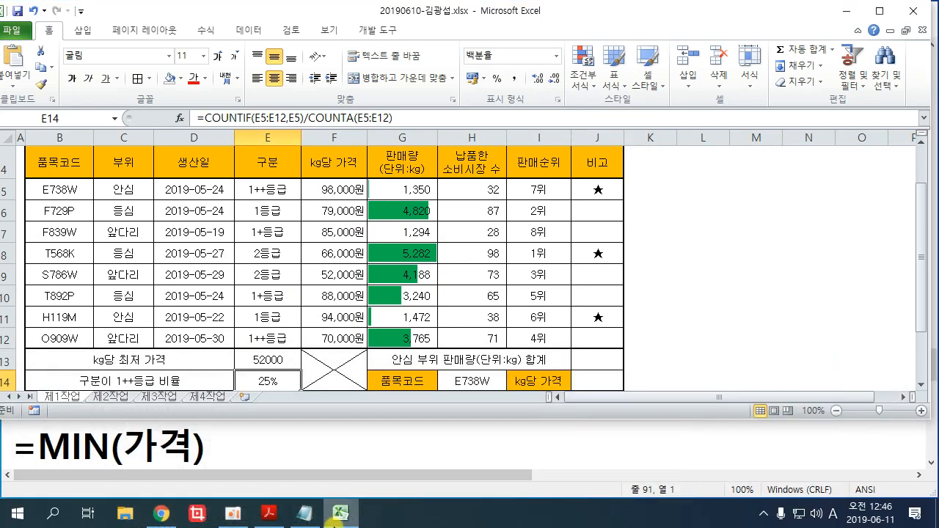
pyautogui.click(306, 447)
pyautogui.click(125, 261)
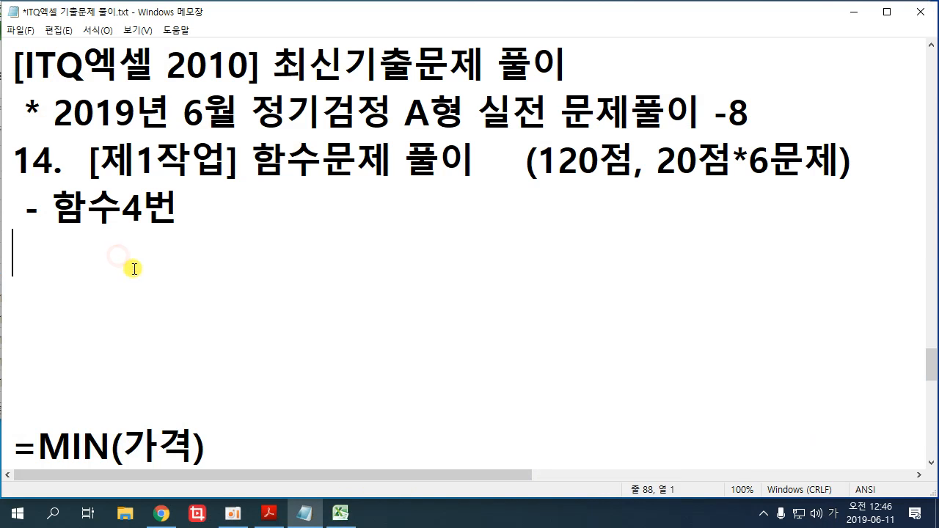
pyautogui.hotkey('ctrl', 'v')
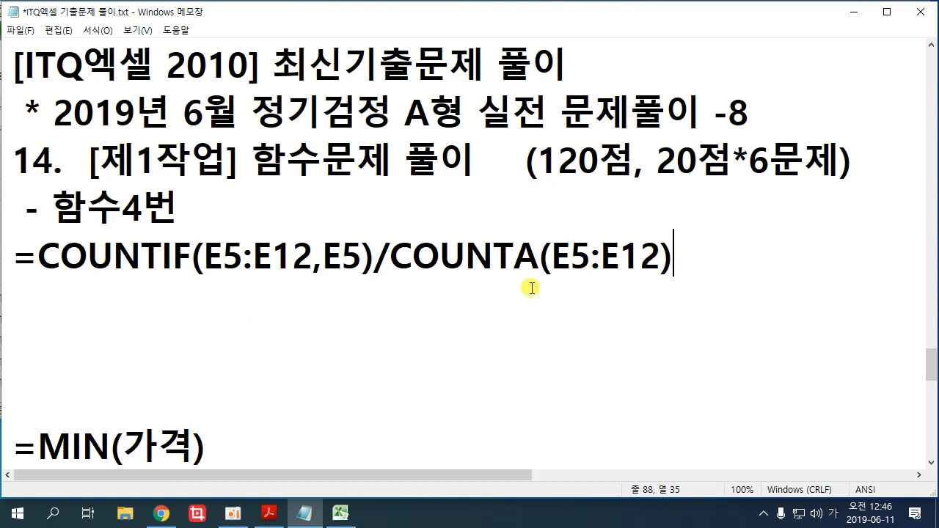
pyautogui.moveTo(31, 256); pyautogui.dragTo(673, 262)
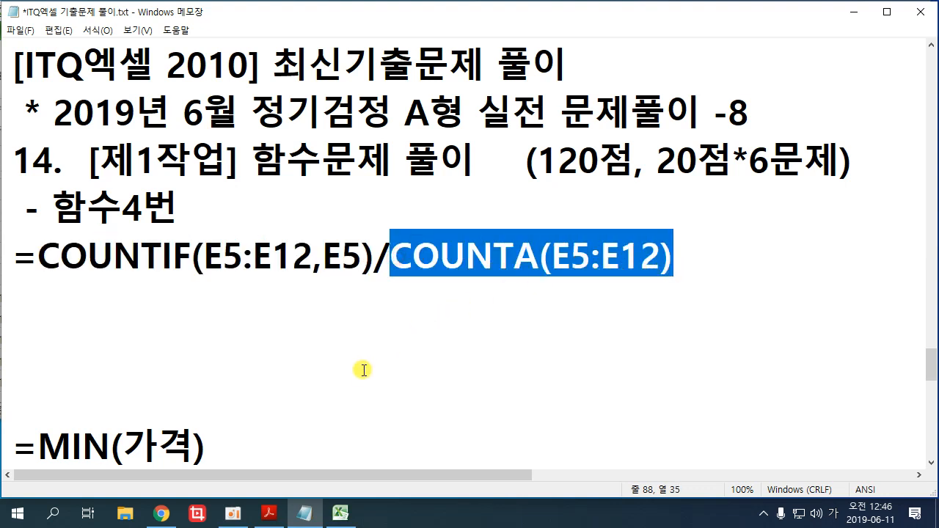
# Change the notes heading to 함수5번 and add blank lines between it and the COUNTIF/COUNTA formula
pyautogui.doubleClick(139, 211)
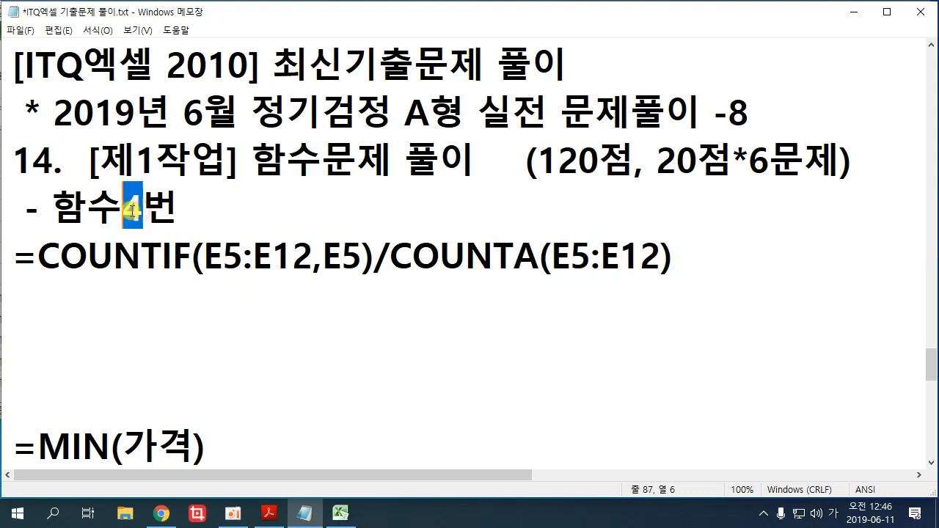
pyautogui.click(141, 212)
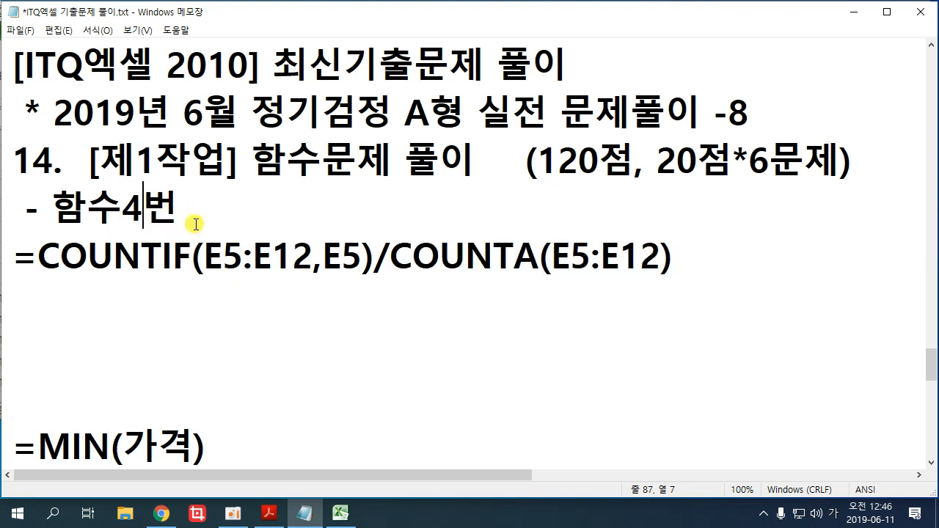
pyautogui.press('BackSpace')
pyautogui.write('5')
pyautogui.press('Return')
pyautogui.press('Return')
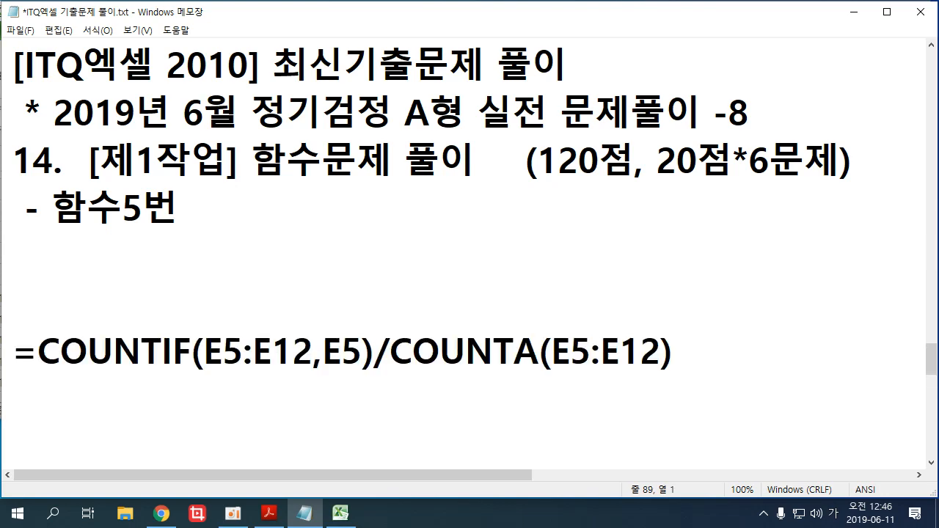
# Minimize the notes, show question (5) on DSUM in the exam PDF, and return to the worksheet
pyautogui.click(854, 12)
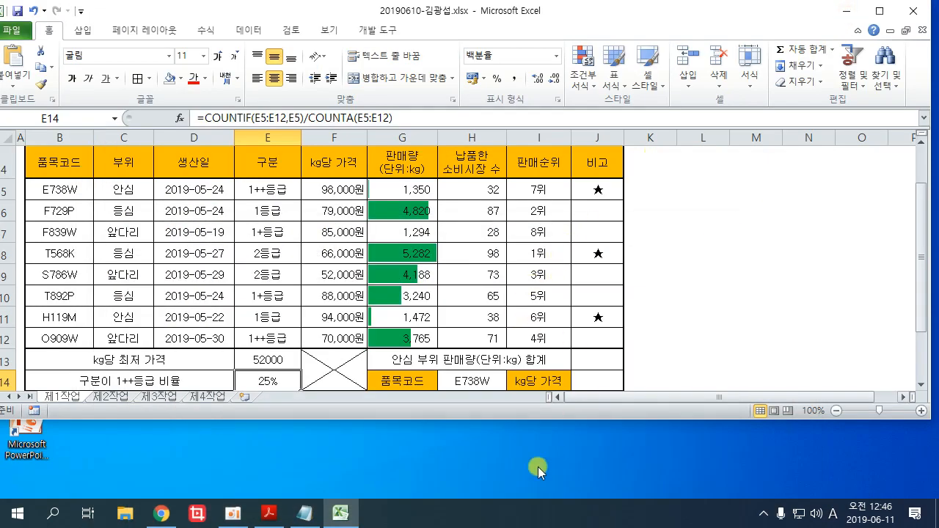
pyautogui.click(270, 514)
pyautogui.scroll(-1, 382, 450)
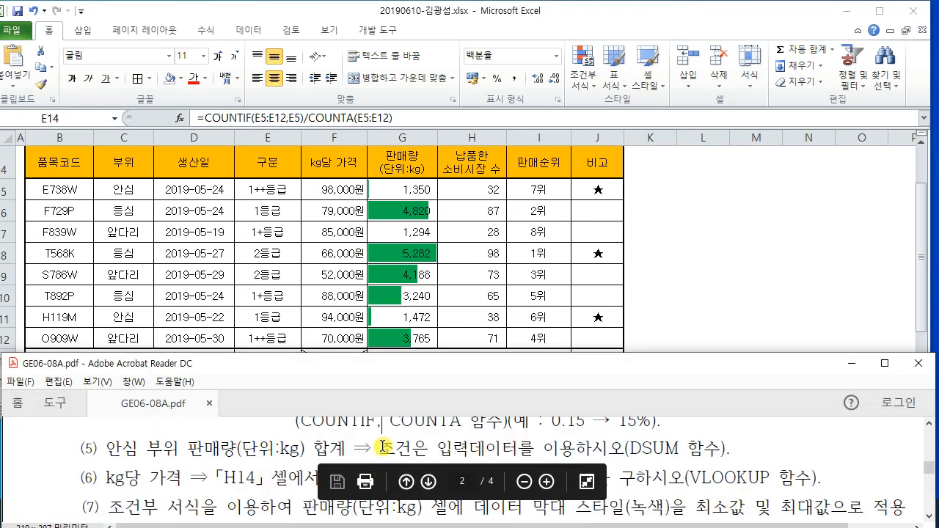
pyautogui.click(756, 277)
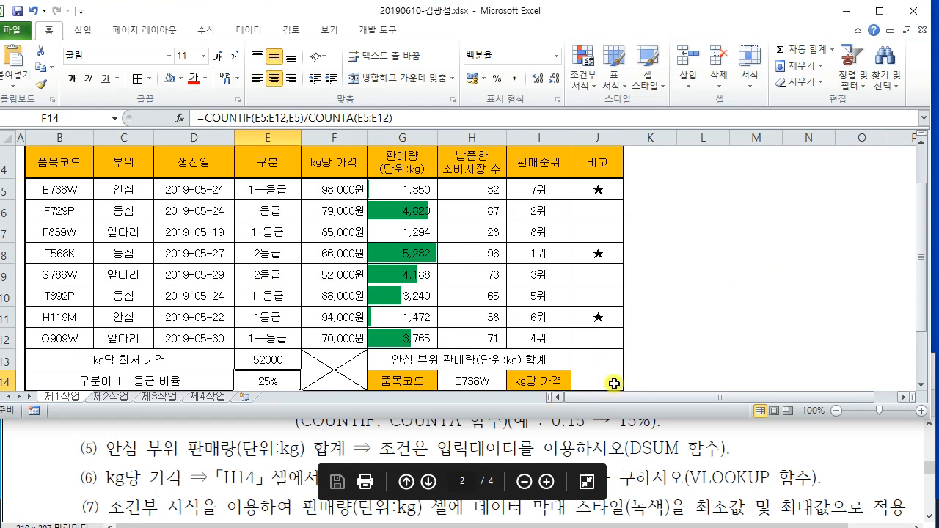
pyautogui.click(738, 315)
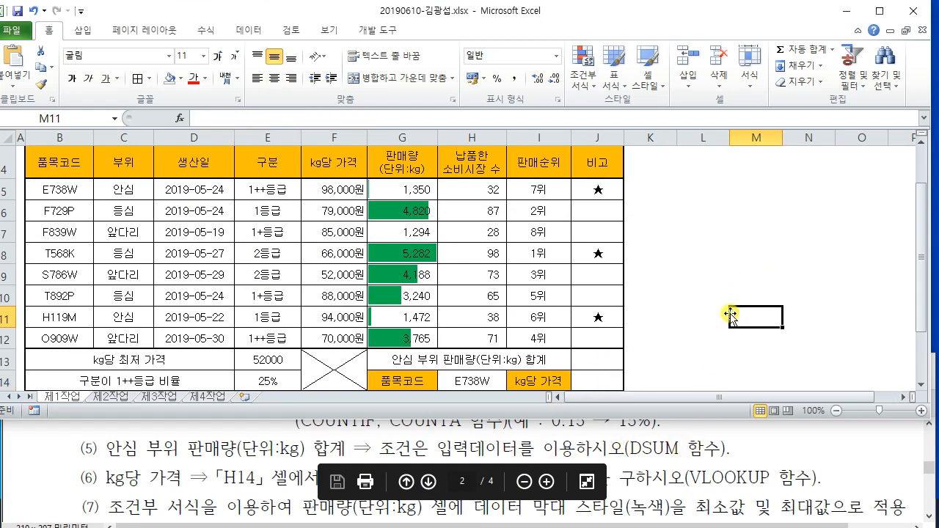
# Start a DSUM formula in J13 with B4:H12, including the header row, as its database
pyautogui.click(594, 360)
pyautogui.write('=')
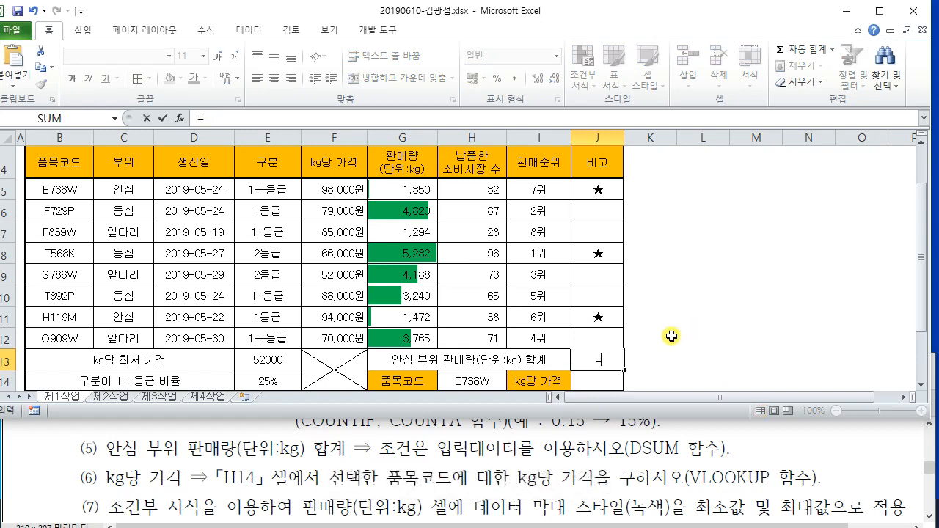
pyautogui.write('DS')
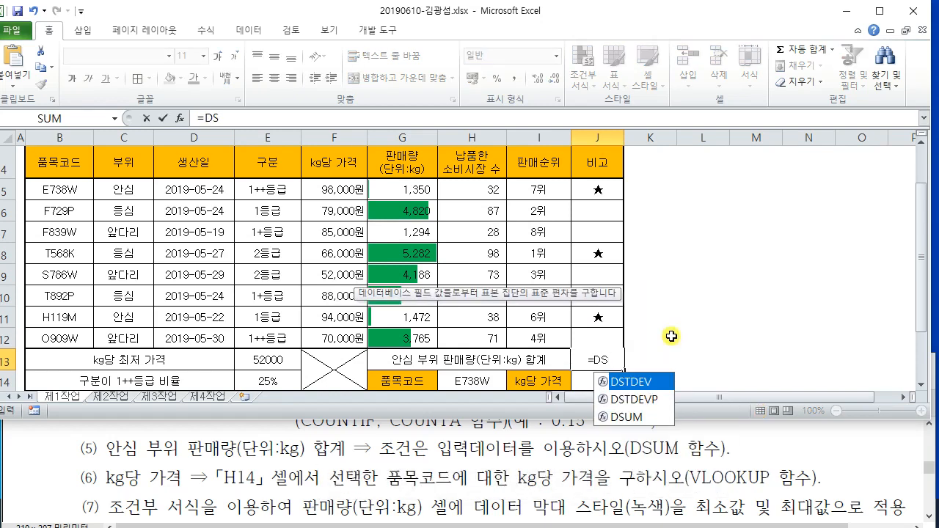
pyautogui.doubleClick(627, 416)
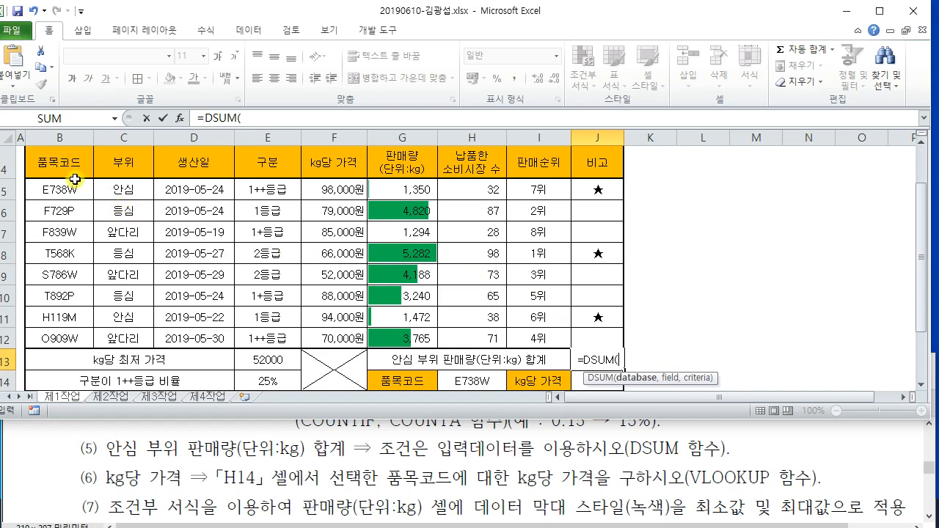
pyautogui.scroll(1, 73, 180)
pyautogui.moveTo(41, 227); pyautogui.dragTo(481, 308)
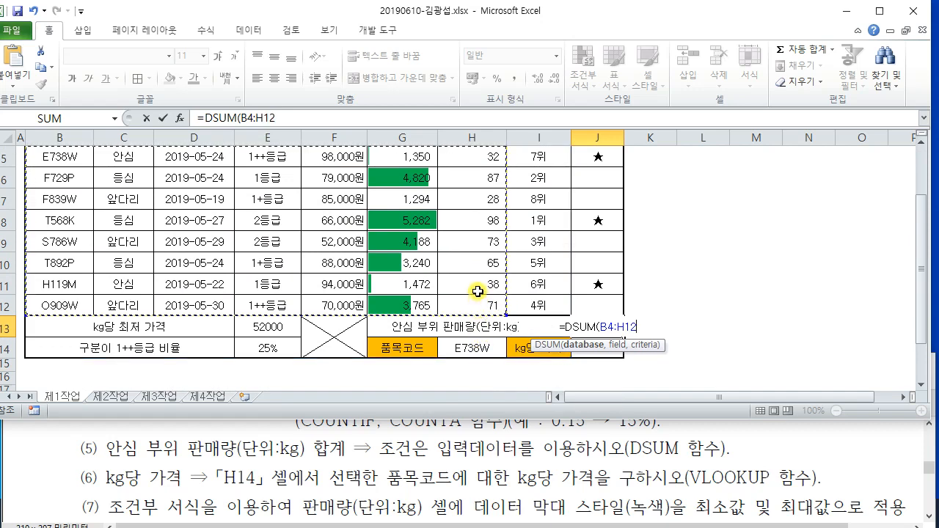
pyautogui.scroll(1, 479, 292)
pyautogui.scroll(-1, 479, 292)
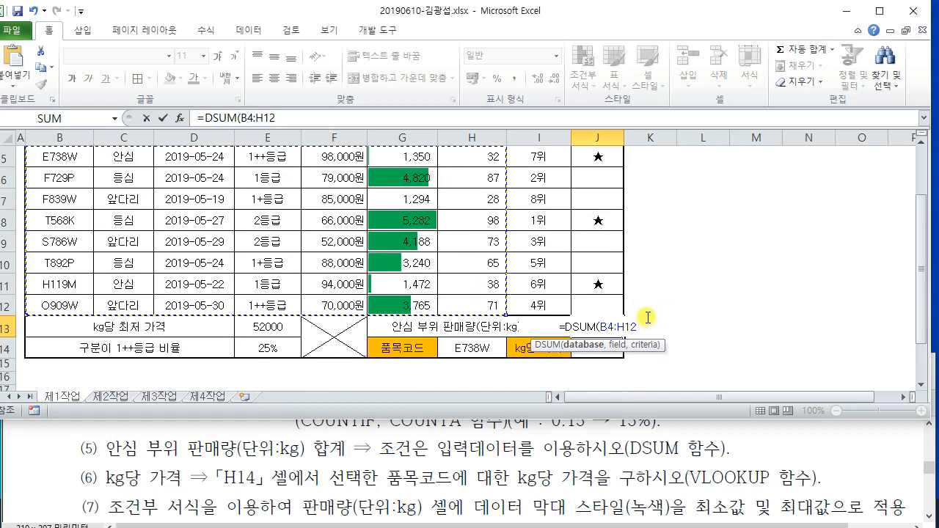
# Set the DSUM field argument to the 판매량(단위:kg) header in G4
pyautogui.write(',')
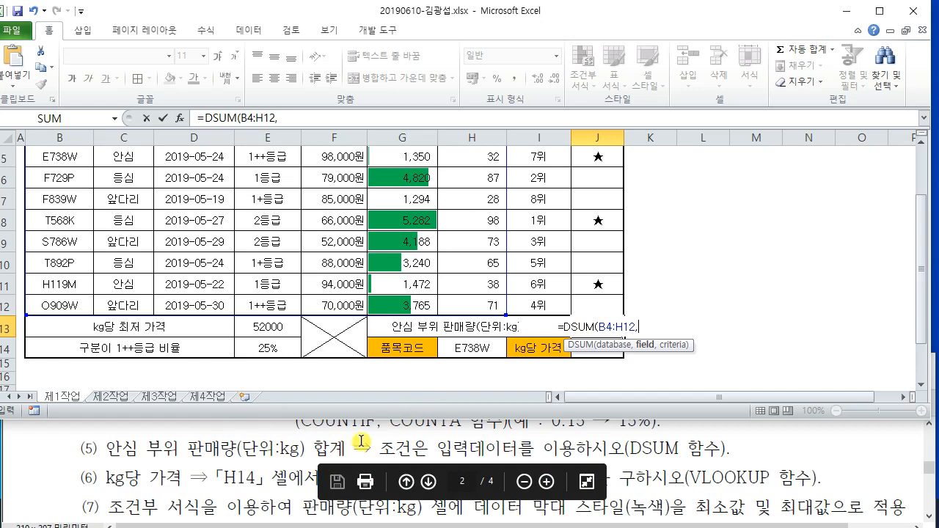
pyautogui.scroll(1, 655, 313)
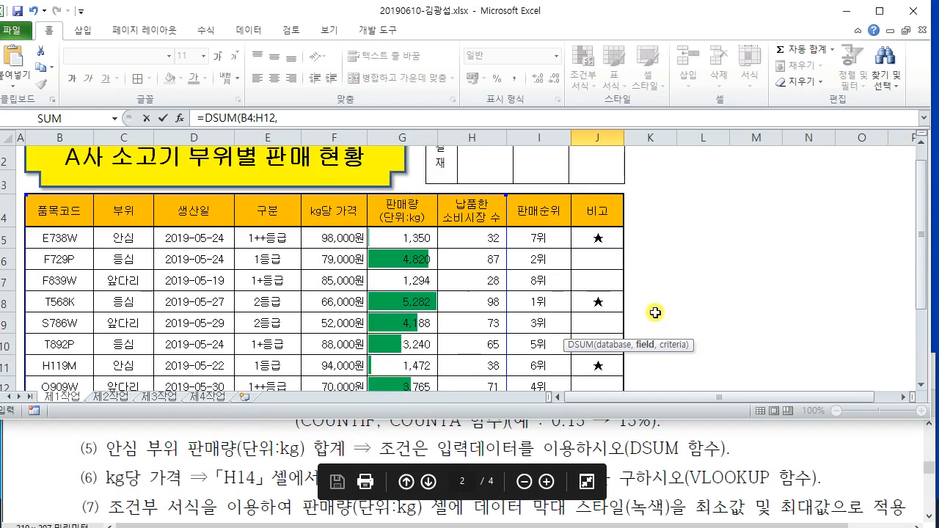
pyautogui.click(402, 209)
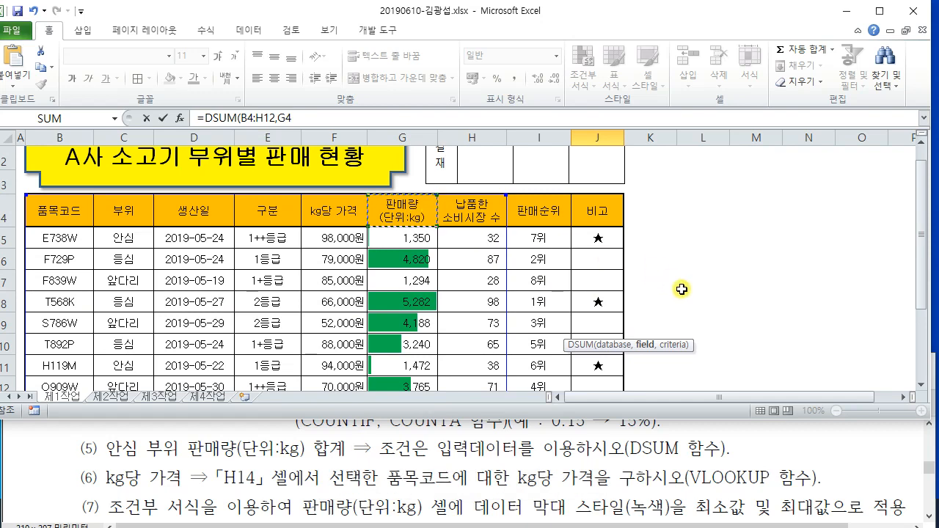
pyautogui.scroll(-1, 682, 289)
pyautogui.write(',')
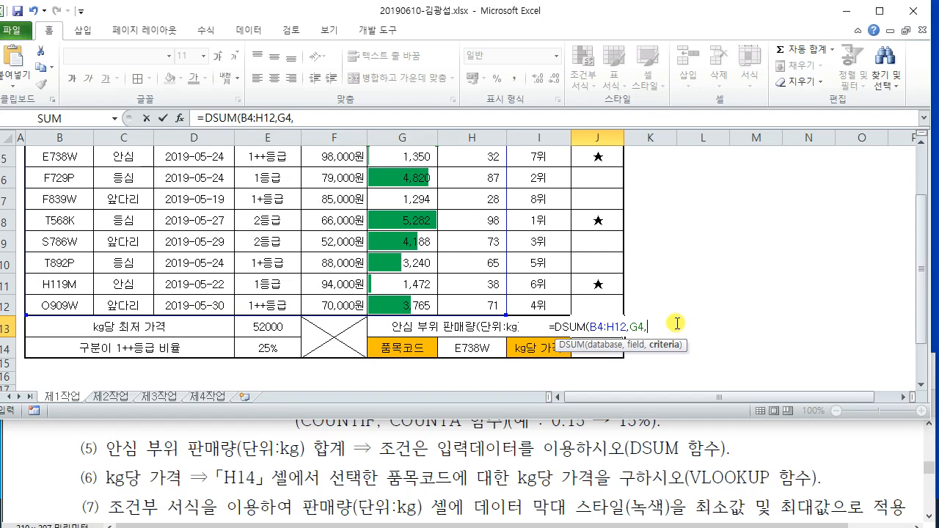
# Set the DSUM criteria to C4:C5, close the formula, copy its text and enter it in J13
pyautogui.scroll(1, 676, 323)
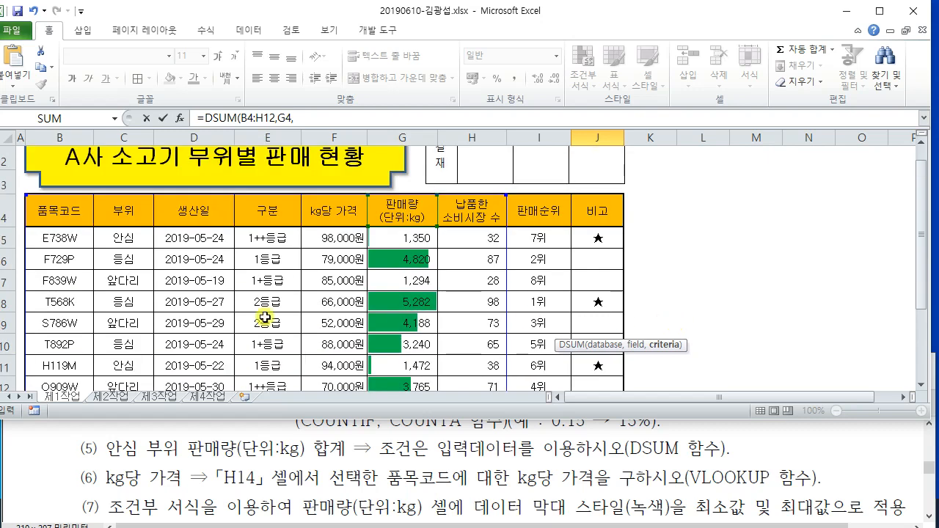
pyautogui.click(124, 205)
pyautogui.moveTo(123, 206); pyautogui.dragTo(124, 237)
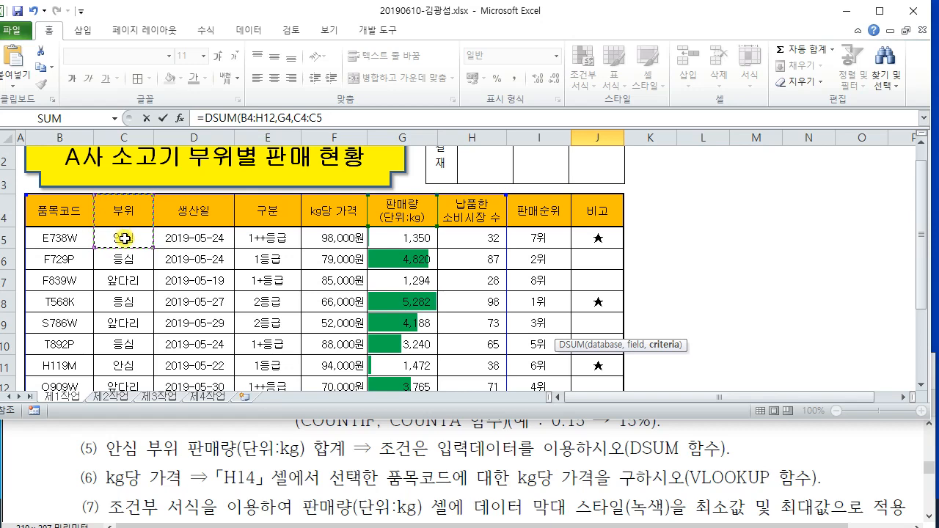
pyautogui.scroll(-1, 686, 285)
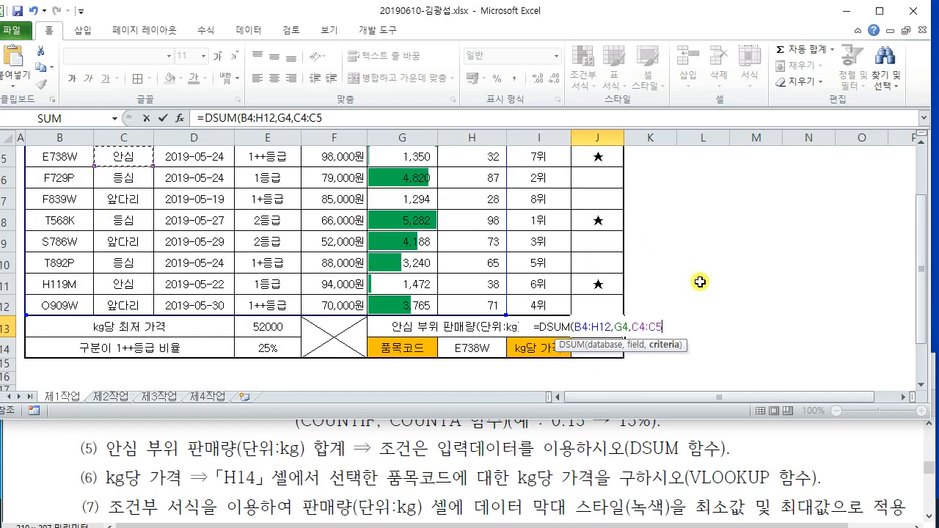
pyautogui.write(')')
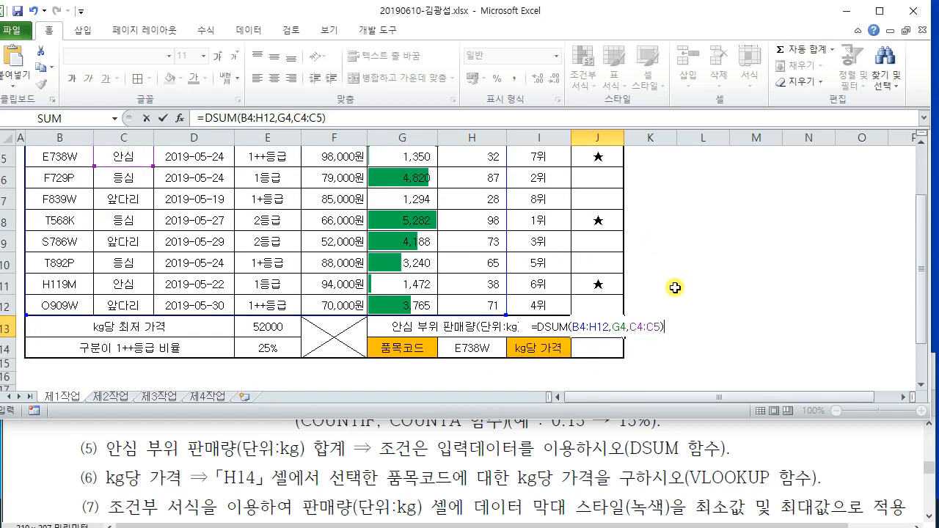
pyautogui.moveTo(665, 326); pyautogui.dragTo(535, 327)
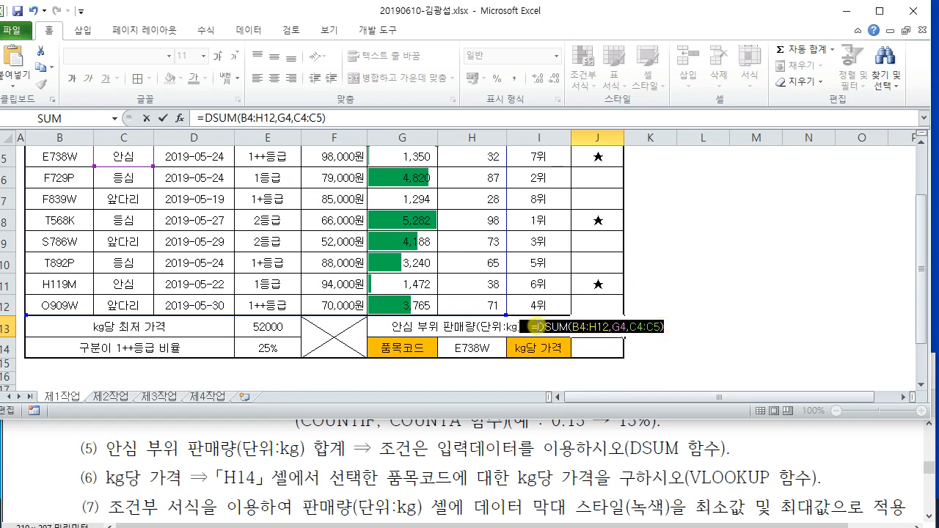
pyautogui.press('Return')
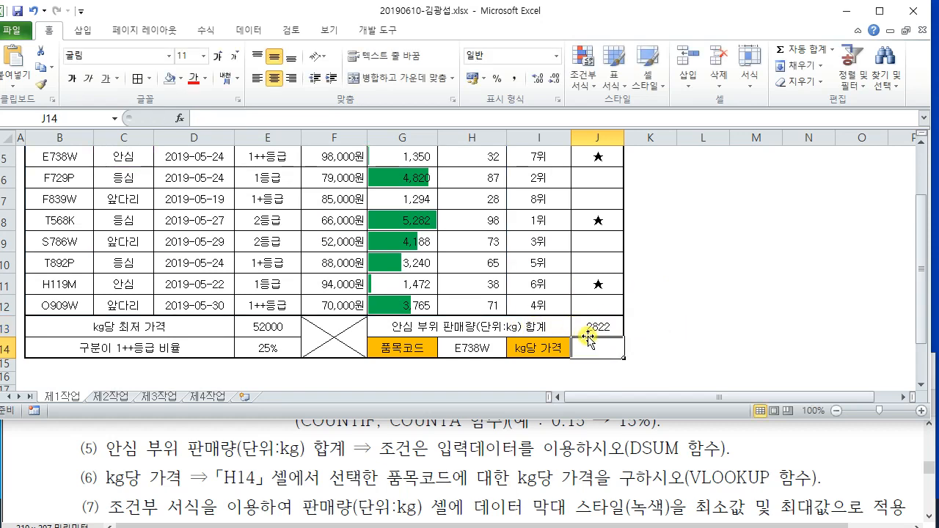
# Minimize the exam PDF, switch to the Notepad notes and paste the DSUM formula directly beneath the 함수5번 heading
pyautogui.click(782, 458)
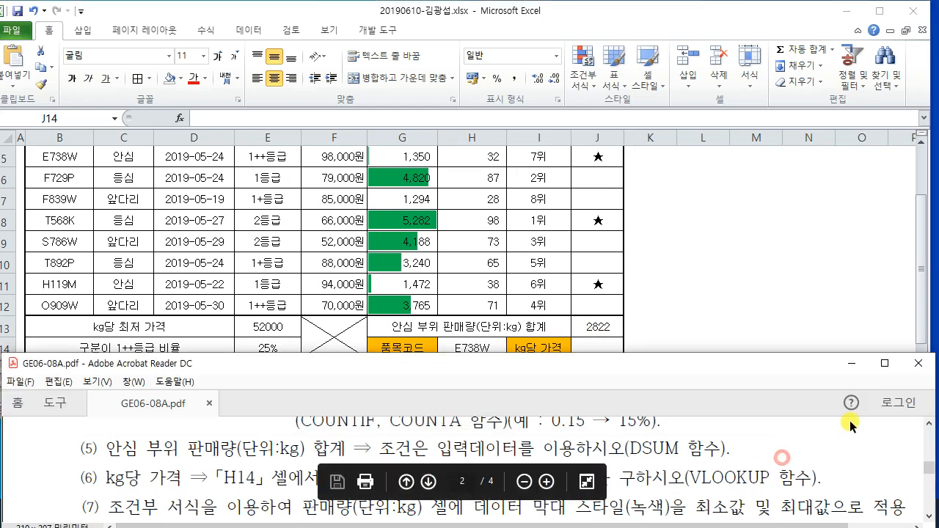
pyautogui.click(851, 363)
pyautogui.click(304, 513)
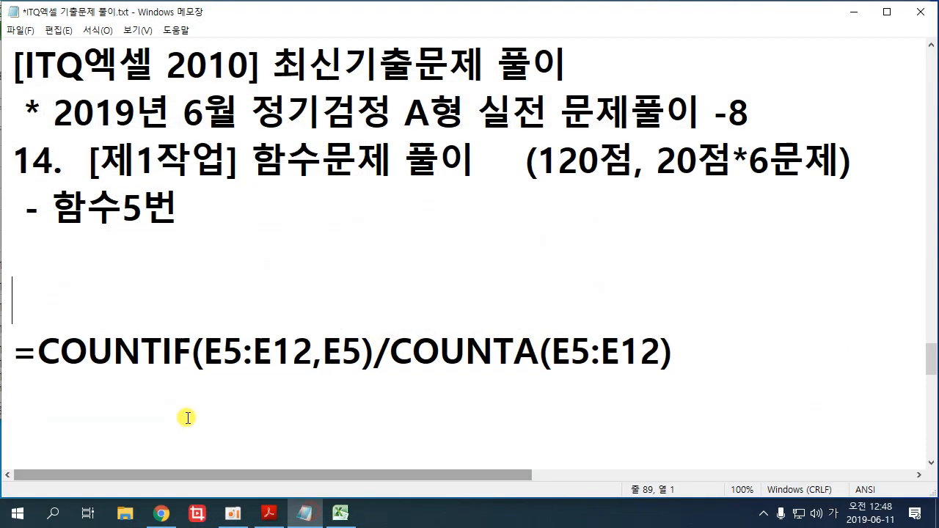
pyautogui.click(117, 240)
pyautogui.hotkey('ctrl', 'v')
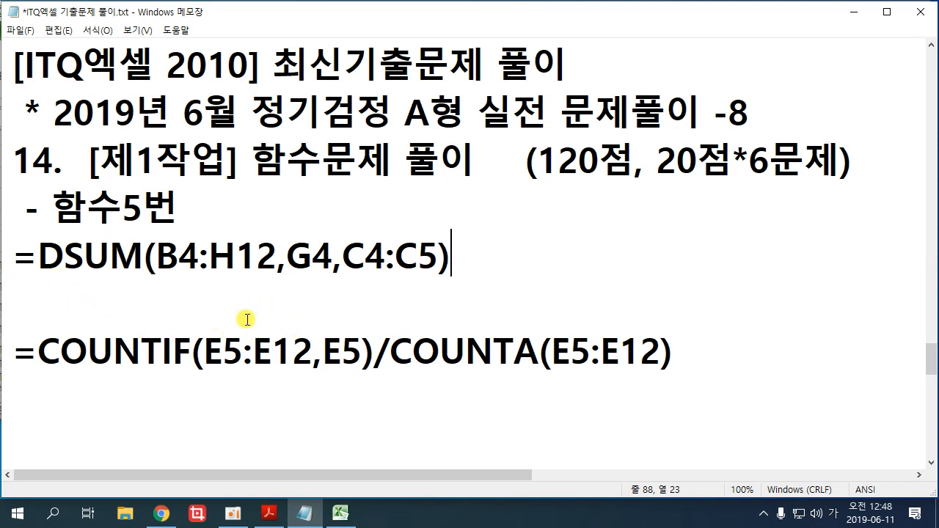
# Change the notes heading to 함수6번 and add blank lines between it and the DSUM formula
pyautogui.moveTo(144, 210); pyautogui.dragTo(122, 209)
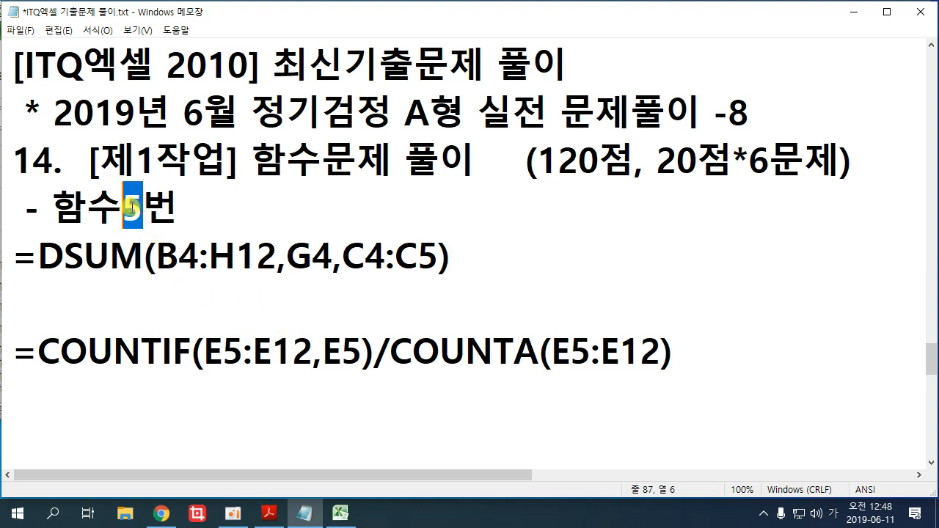
pyautogui.write('6')
pyautogui.press('Return')
pyautogui.press('Return')
pyautogui.press('Return')
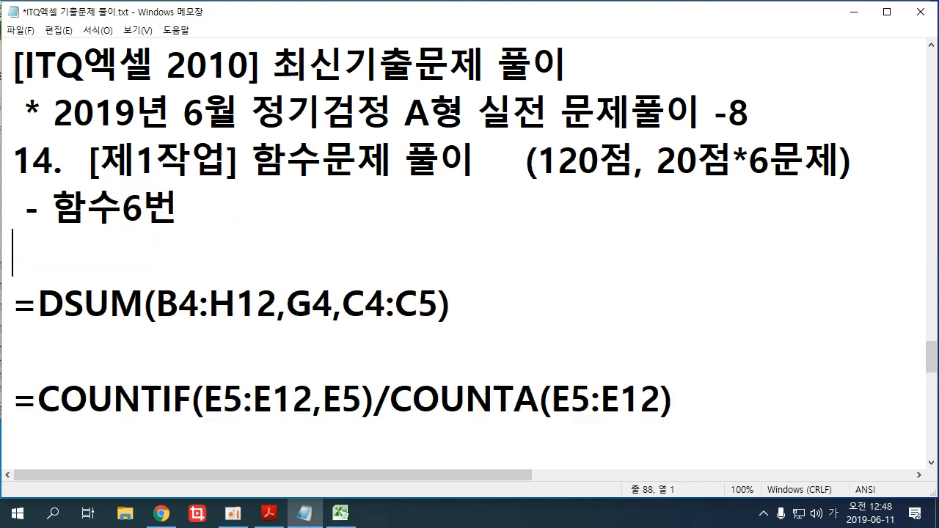
pyautogui.press('Return')
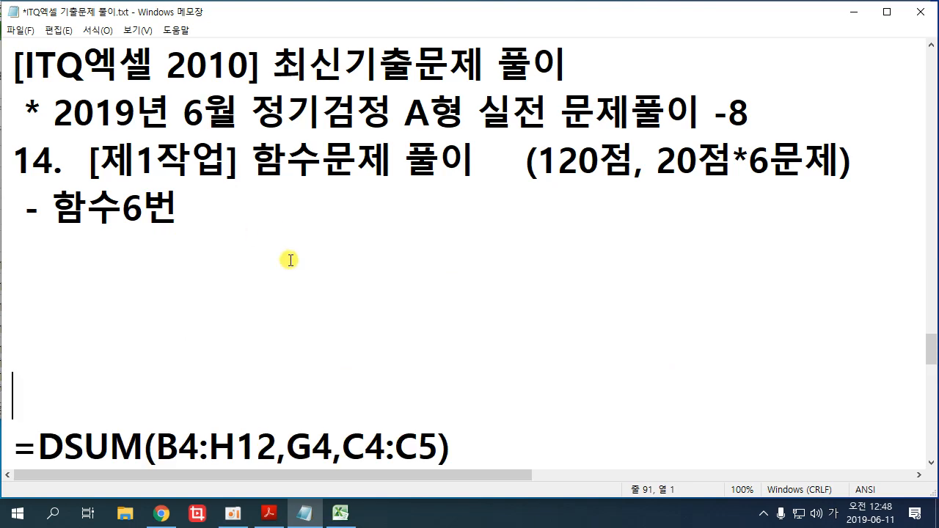
# Minimize the notes, show question (6) on VLOOKUP in the exam PDF, and return to the Excel worksheet
pyautogui.click(851, 14)
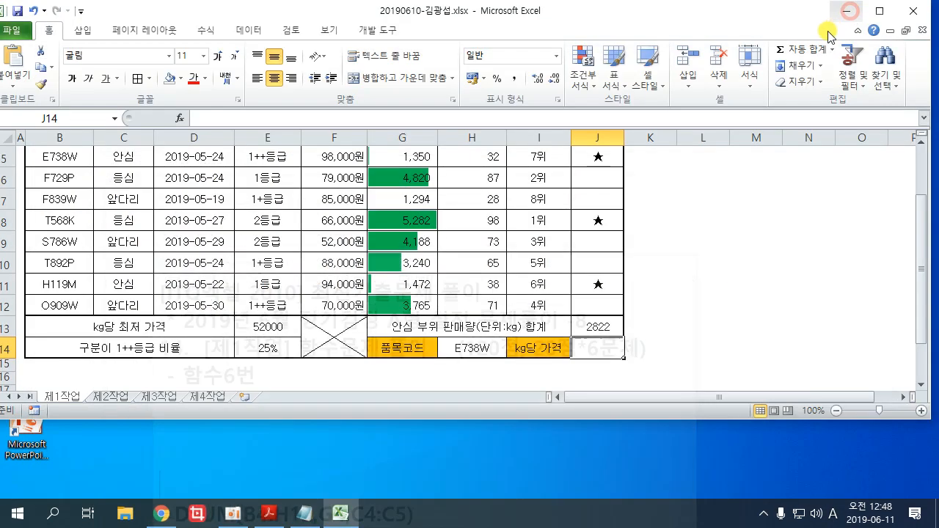
pyautogui.click(269, 514)
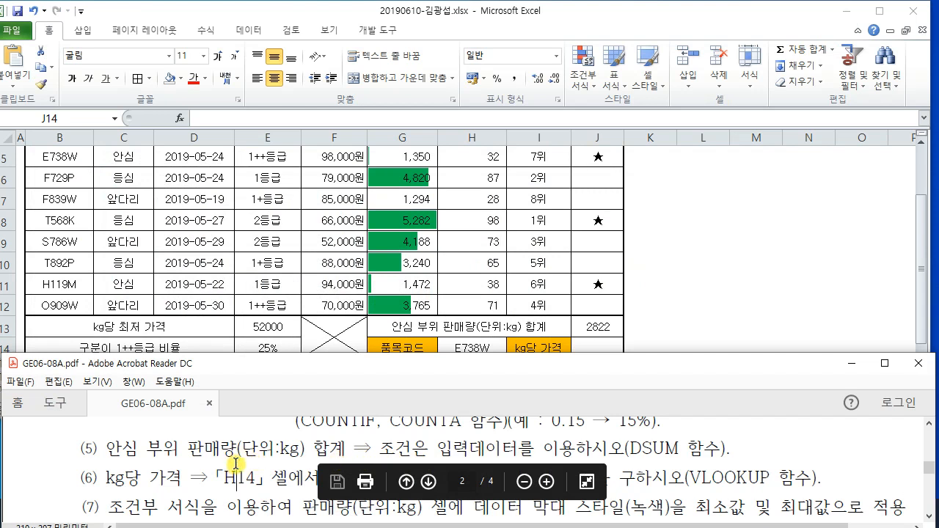
pyautogui.scroll(-1, 205, 478)
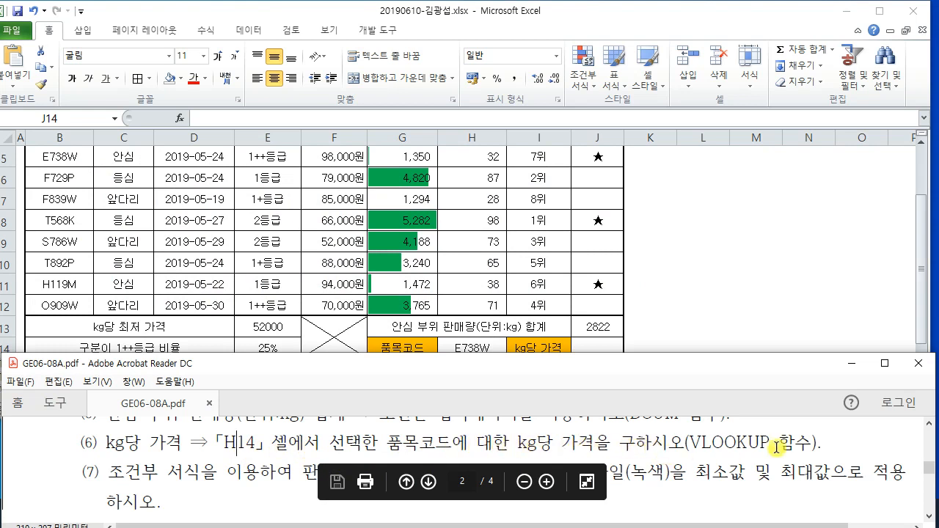
pyautogui.hotkey('alt', 'Tab')
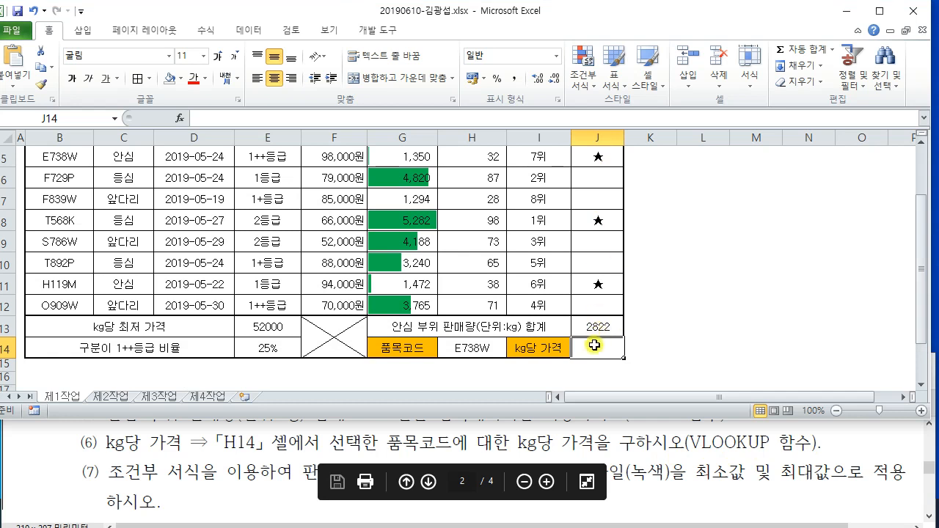
# Start a VLOOKUP formula in J14 with the 품목코드 value in H14 as its lookup value
pyautogui.write('=')
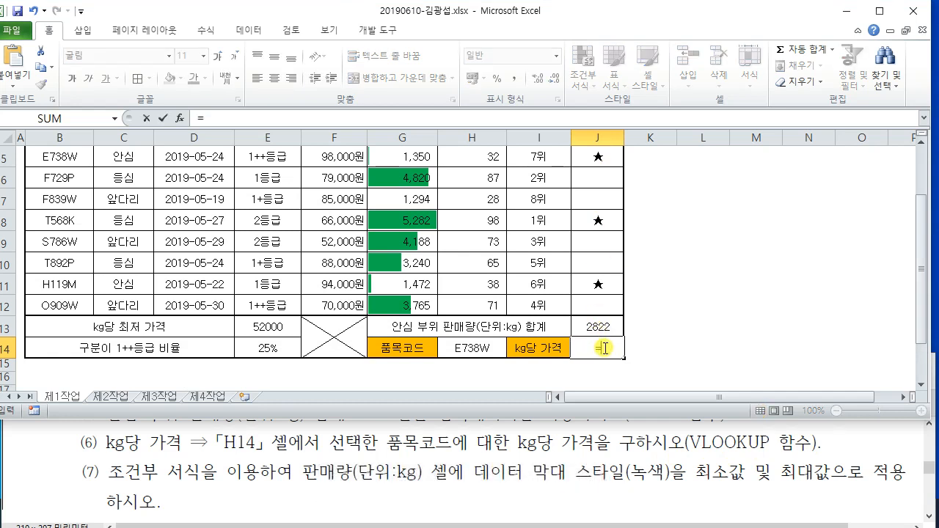
pyautogui.write('VL')
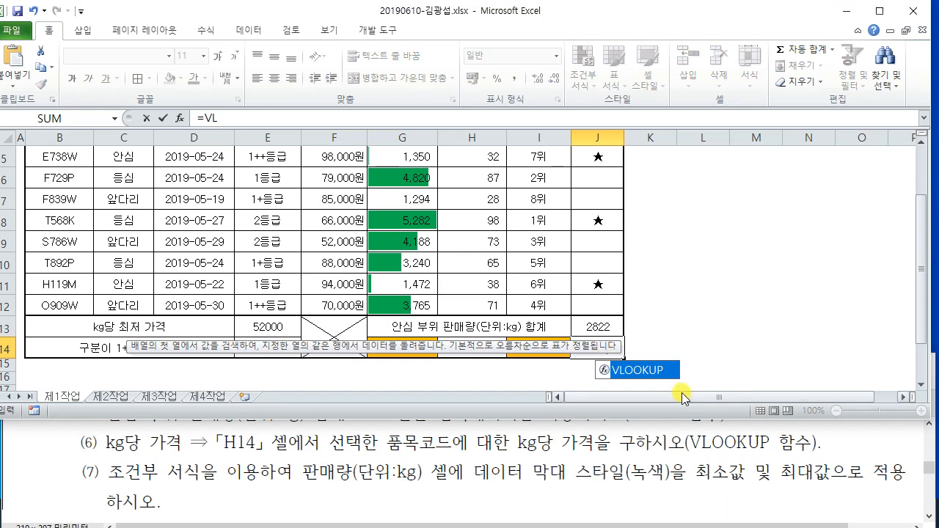
pyautogui.doubleClick(637, 370)
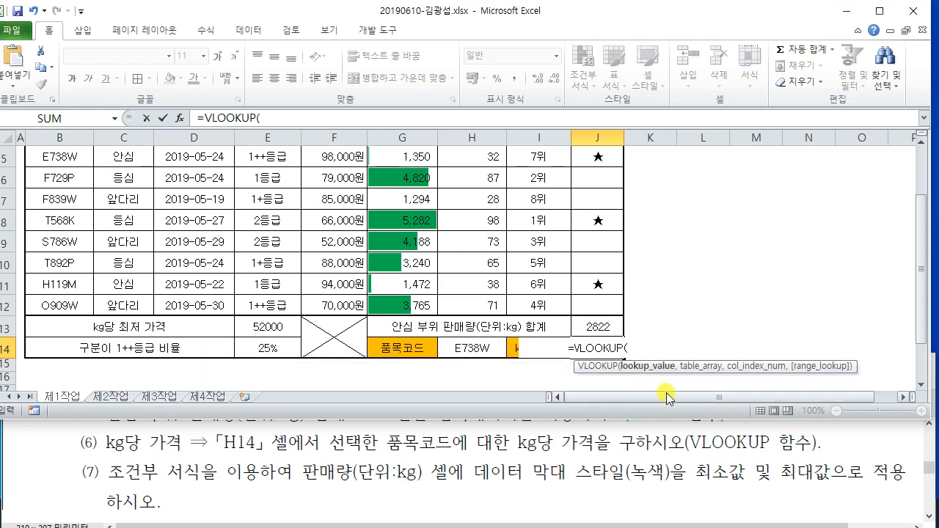
pyautogui.click(480, 347)
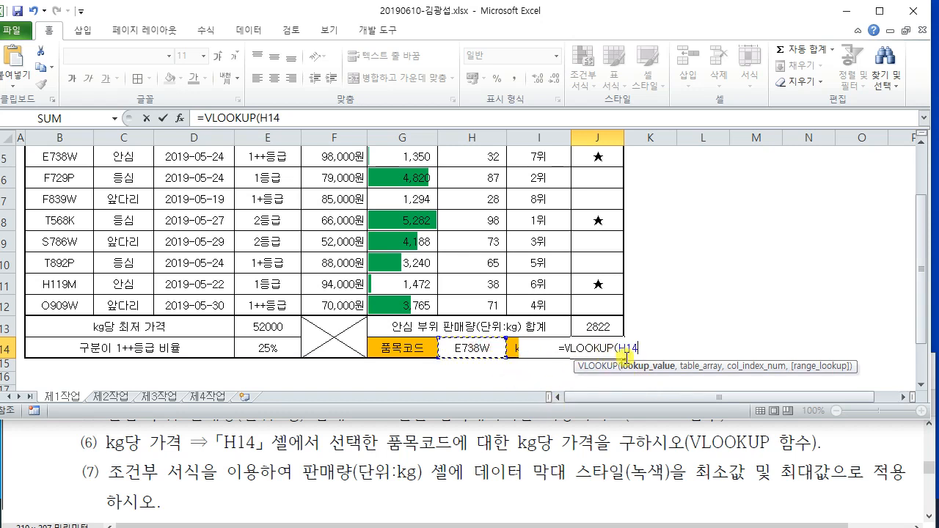
pyautogui.write(',')
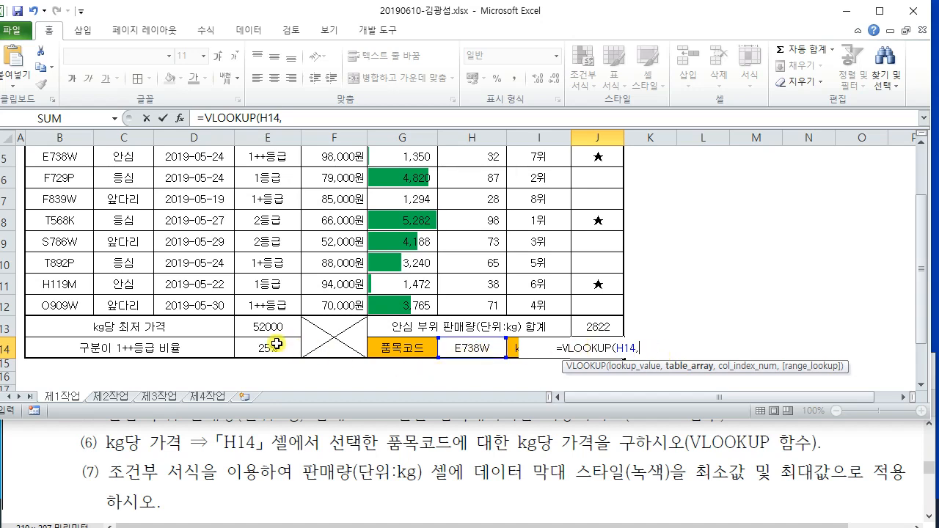
# Set the VLOOKUP table array to B5:H12, leaving out the header row
pyautogui.scroll(1, 224, 336)
pyautogui.click(47, 237)
pyautogui.moveTo(46, 236); pyautogui.dragTo(474, 304)
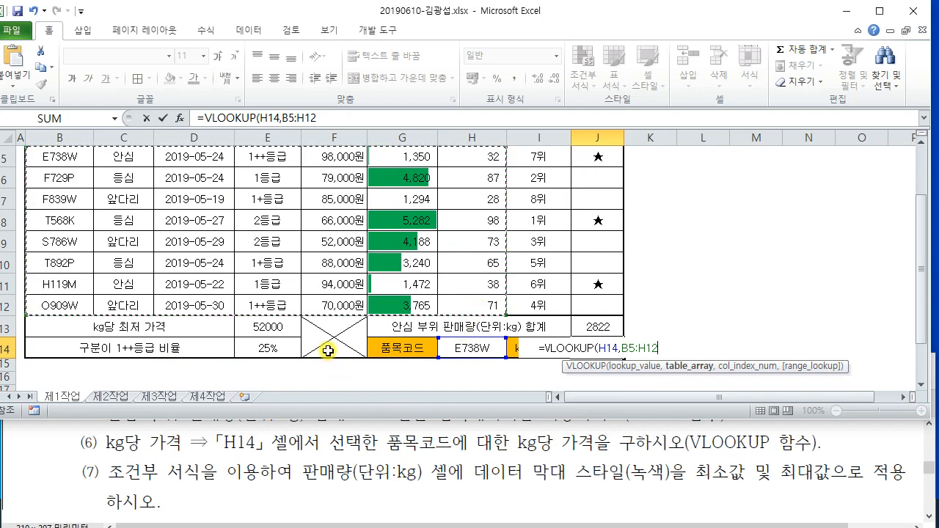
pyautogui.write(',')
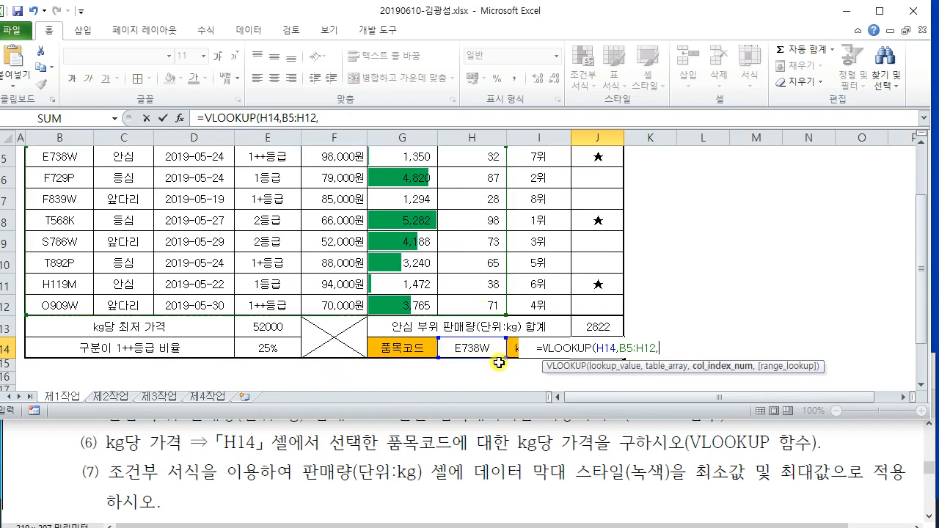
# Examine the first record of the table and count the columns from 품목코드 up to kg당 가격
pyautogui.scroll(1, 200, 278)
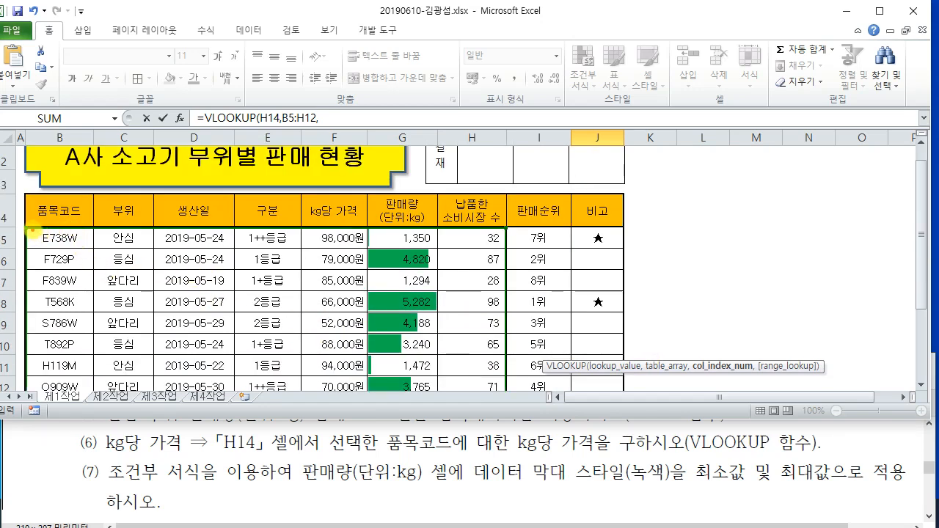
pyautogui.moveTo(25, 228)
pyautogui.mouseDown()
pyautogui.moveTo(47, 249)
pyautogui.moveTo(506, 253)
pyautogui.mouseUp()
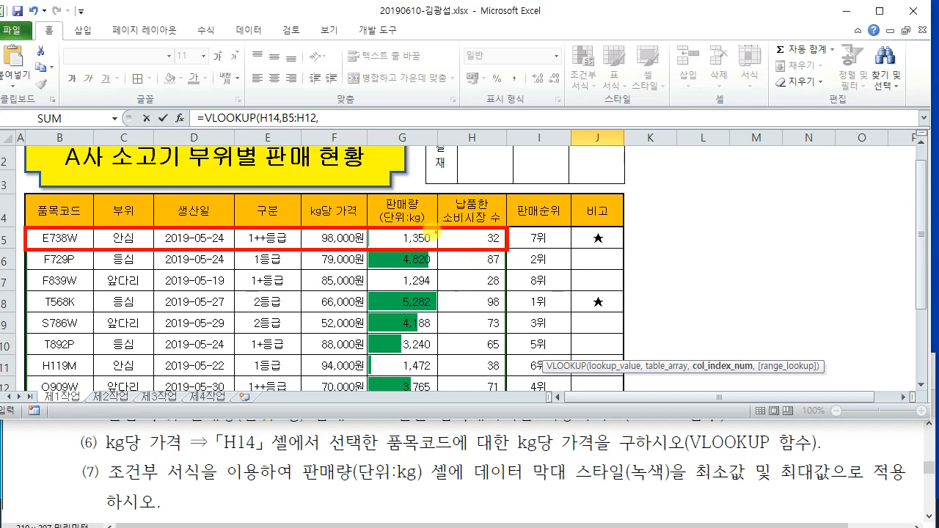
pyautogui.moveTo(610, 210)
pyautogui.mouseDown()
pyautogui.moveTo(630, 182)
pyautogui.moveTo(660, 178)
pyautogui.moveTo(646, 214)
pyautogui.moveTo(687, 188)
pyautogui.moveTo(668, 200)
pyautogui.moveTo(690, 214)
pyautogui.mouseUp()
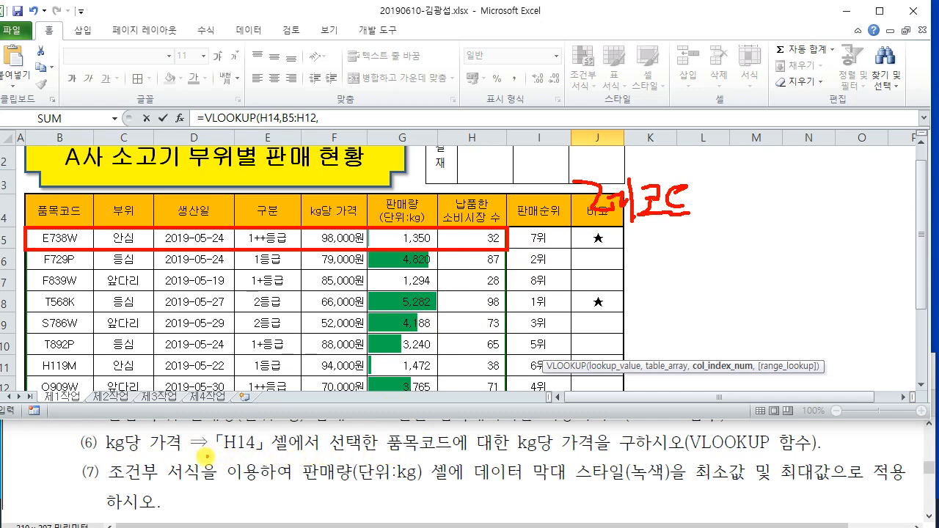
pyautogui.moveTo(149, 456)
pyautogui.mouseDown()
pyautogui.moveTo(189, 455)
pyautogui.moveTo(95, 458)
pyautogui.mouseUp()
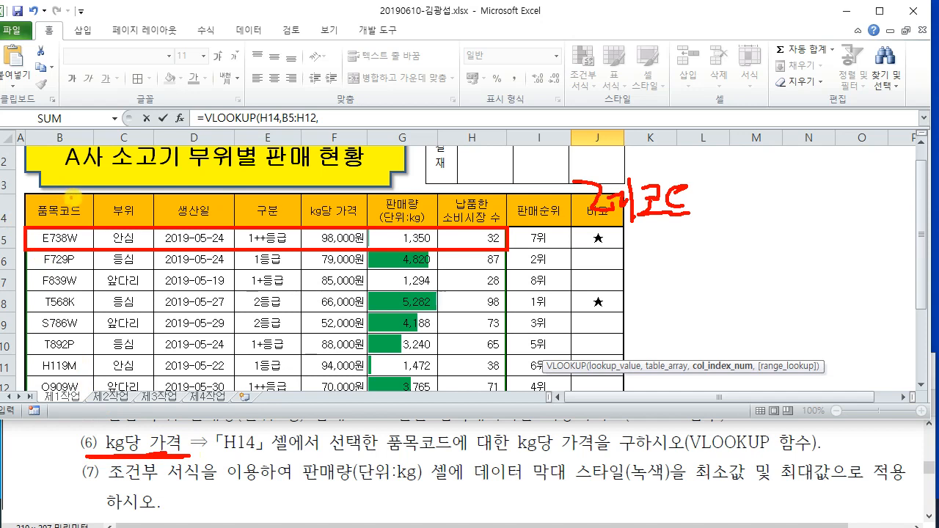
pyautogui.moveTo(74, 191); pyautogui.dragTo(71, 203)
pyautogui.moveTo(127, 190); pyautogui.dragTo(142, 197)
pyautogui.moveTo(209, 190); pyautogui.dragTo(213, 205)
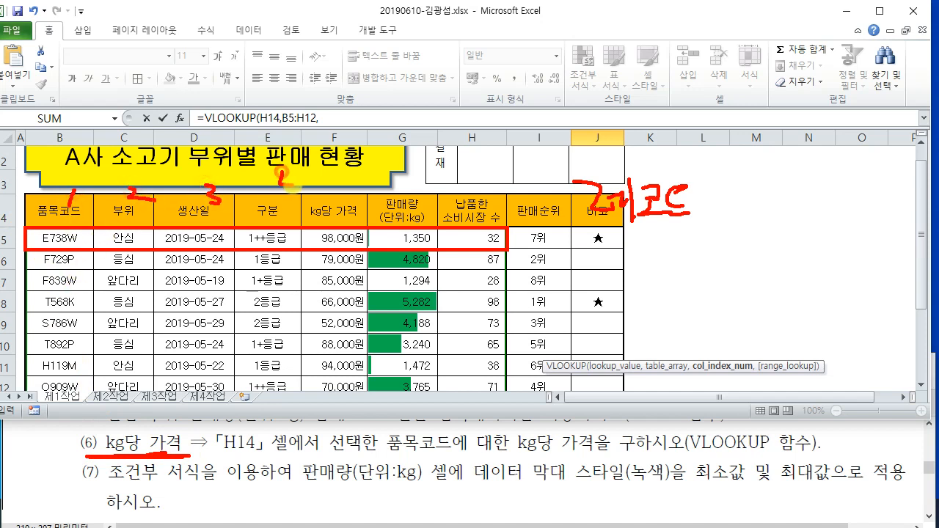
pyautogui.moveTo(290, 190); pyautogui.dragTo(286, 197)
pyautogui.moveTo(356, 175)
pyautogui.mouseDown()
pyautogui.moveTo(351, 192)
pyautogui.moveTo(367, 186)
pyautogui.mouseUp()
pyautogui.moveTo(297, 220)
pyautogui.mouseDown()
pyautogui.moveTo(365, 227)
pyautogui.moveTo(321, 236)
pyautogui.moveTo(366, 244)
pyautogui.mouseUp()
pyautogui.press('Escape')
# Set the VLOOKUP column index to 5 and the range lookup to FALSE for an exact match, and close the formula
pyautogui.scroll(-3, 646, 315)
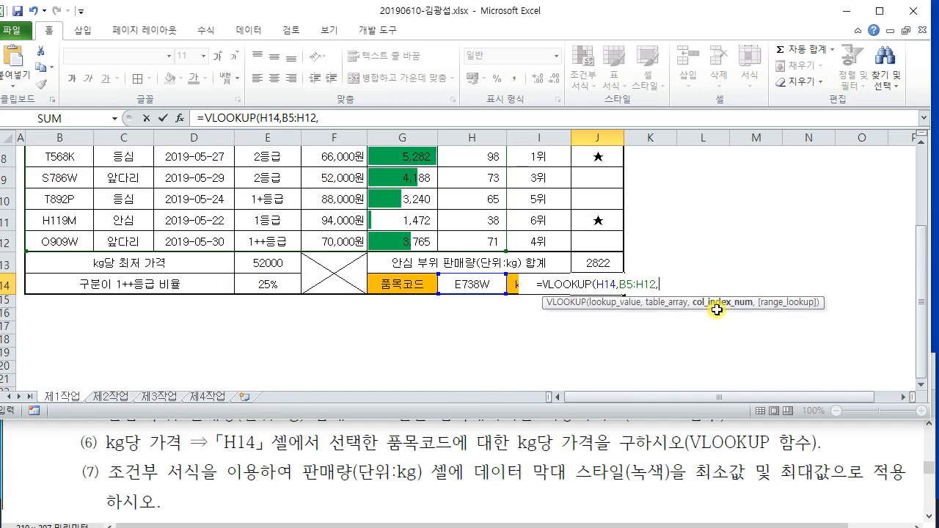
pyautogui.write('5')
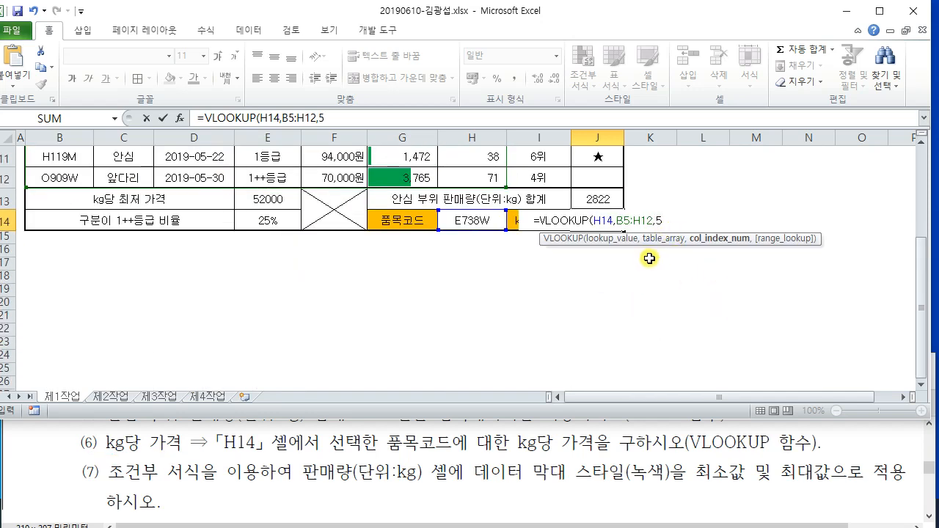
pyautogui.write(',')
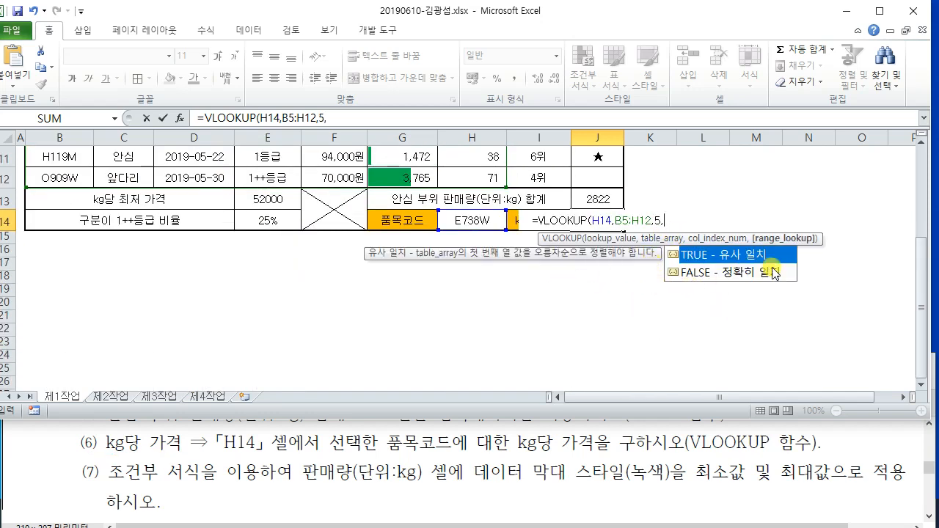
pyautogui.doubleClick(720, 275)
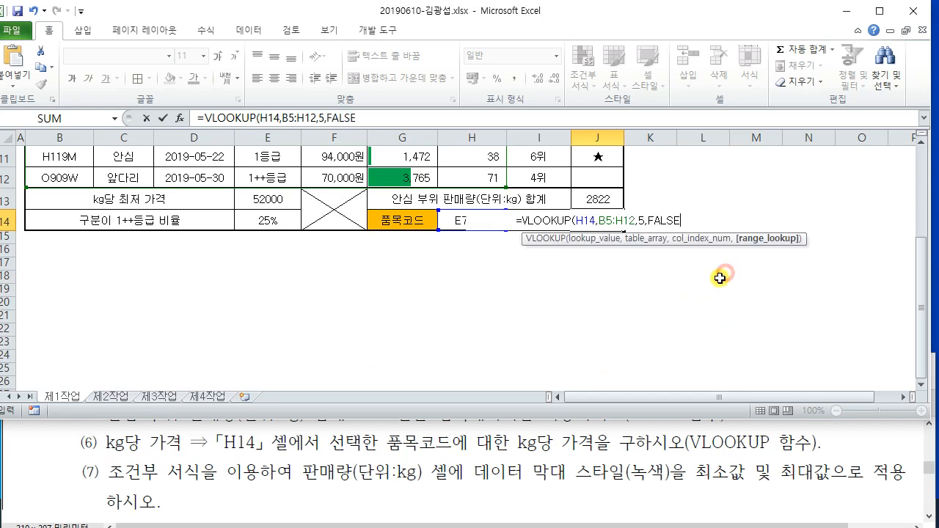
pyautogui.write(')')
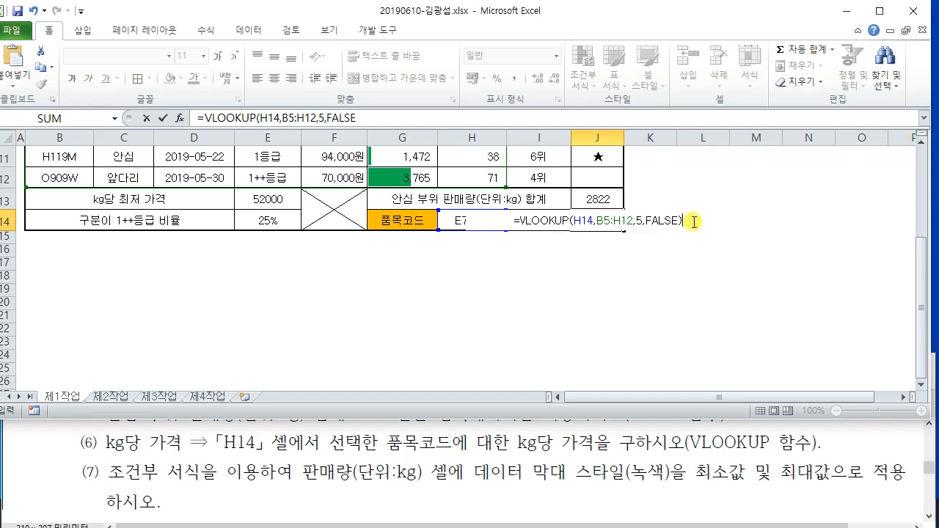
# Copy the complete VLOOKUP formula text and enter the formula in J14
pyautogui.moveTo(683, 221); pyautogui.dragTo(496, 219)
pyautogui.hotkey('ctrl', 'c')
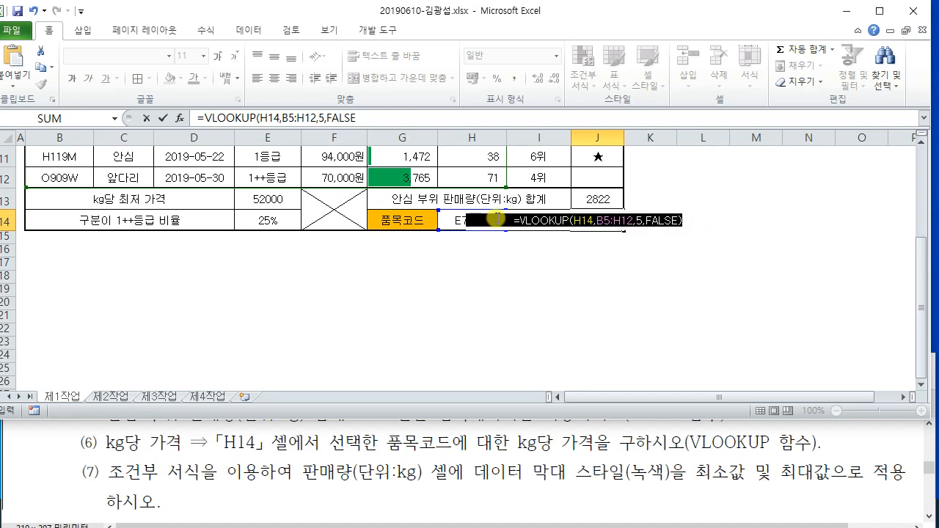
pyautogui.press('Return')
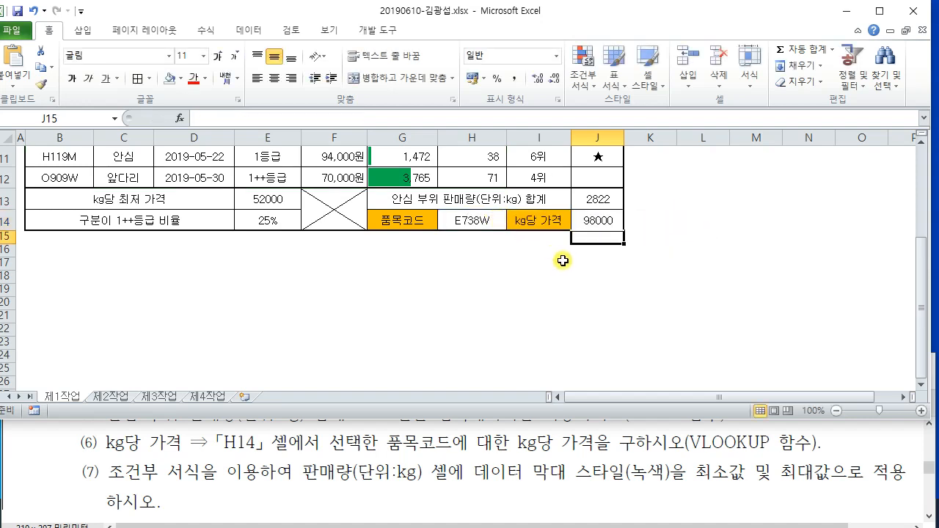
# Test the kg당 가격 lookup by choosing 품목코드 T568K and H119M in H14, and set it back to E738W
pyautogui.click(488, 221)
pyautogui.click(512, 223)
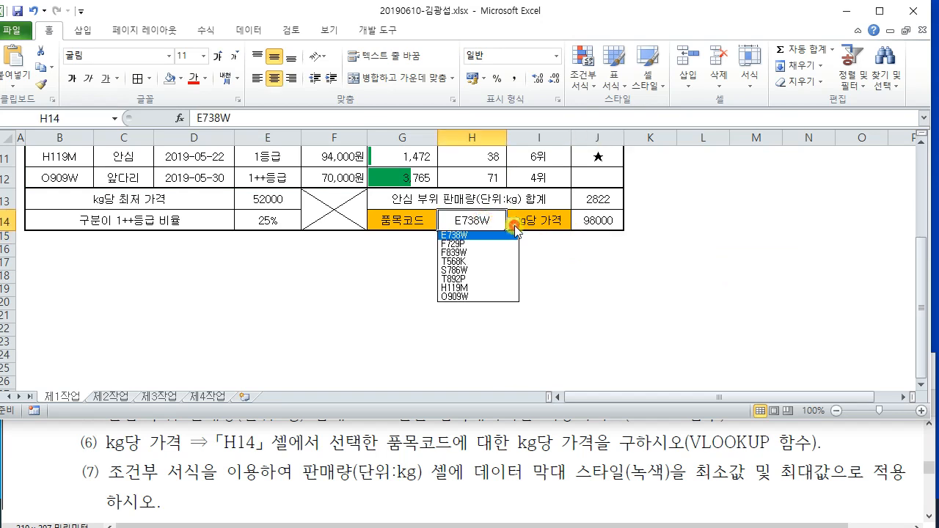
pyautogui.click(472, 262)
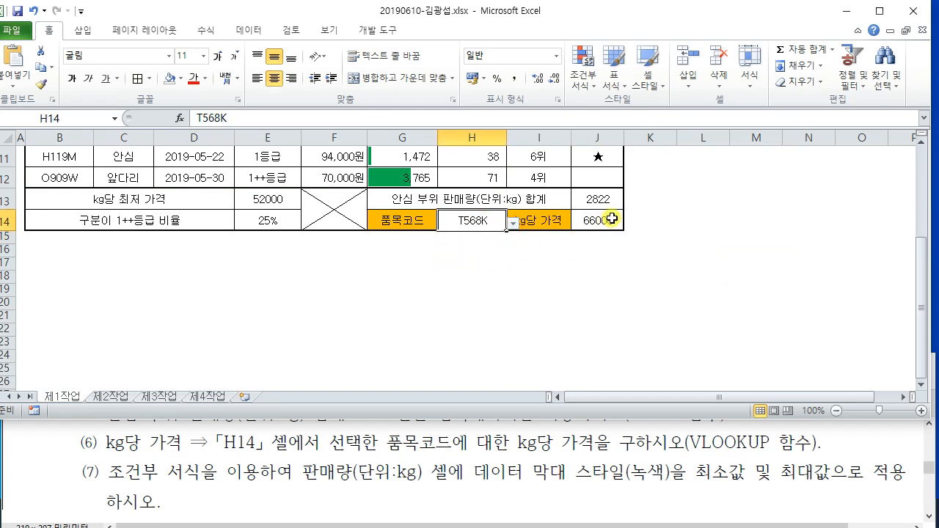
pyautogui.click(512, 223)
pyautogui.click(489, 287)
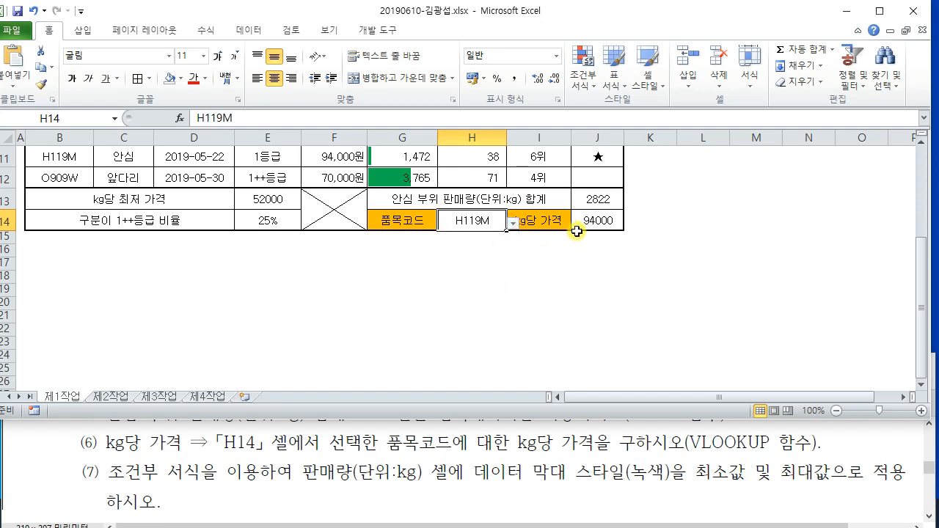
pyautogui.click(513, 225)
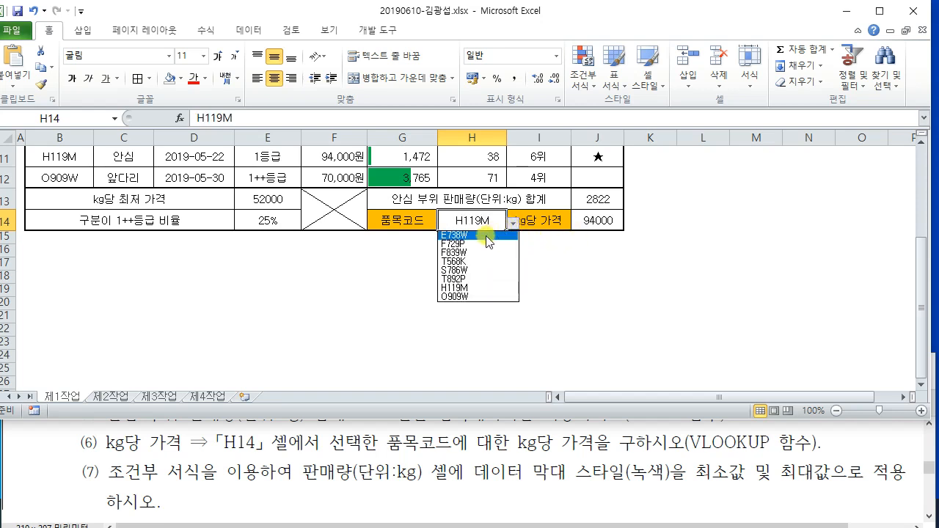
pyautogui.click(488, 235)
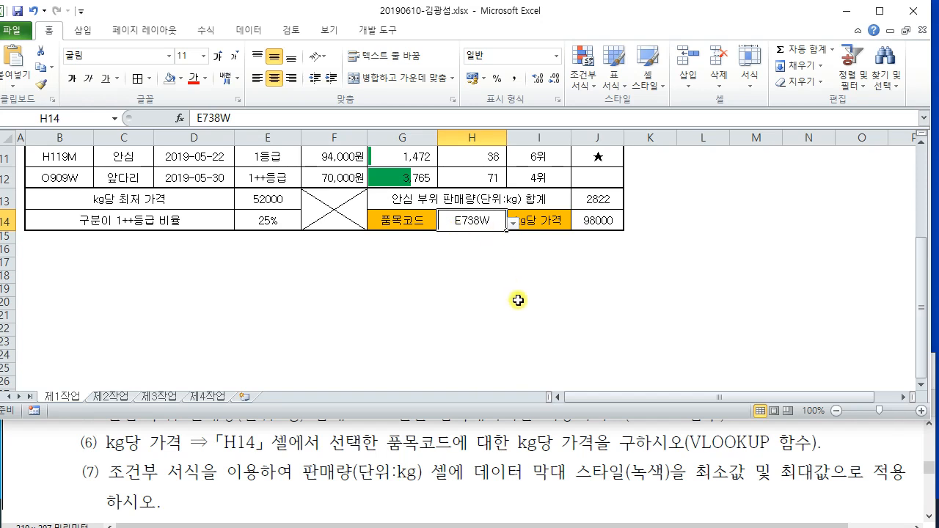
# Collapse the ribbon to make more room for the worksheet and review the table from its title down
pyautogui.click(539, 336)
pyautogui.scroll(2, 539, 337)
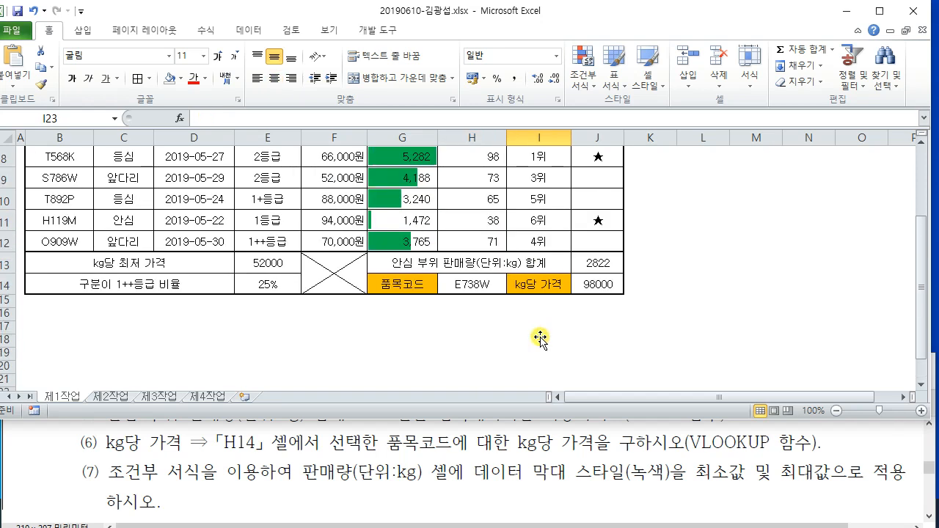
pyautogui.scroll(1, 628, 315)
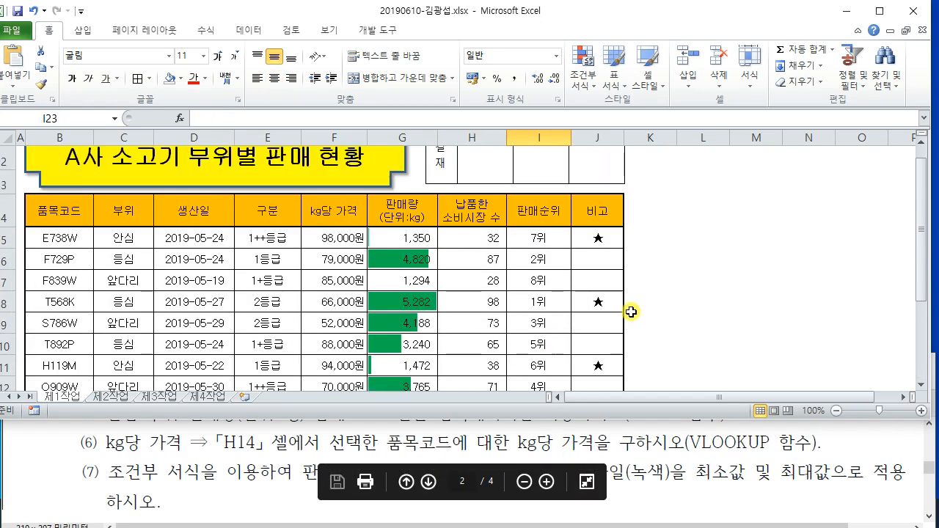
pyautogui.doubleClick(48, 31)
pyautogui.click(763, 214)
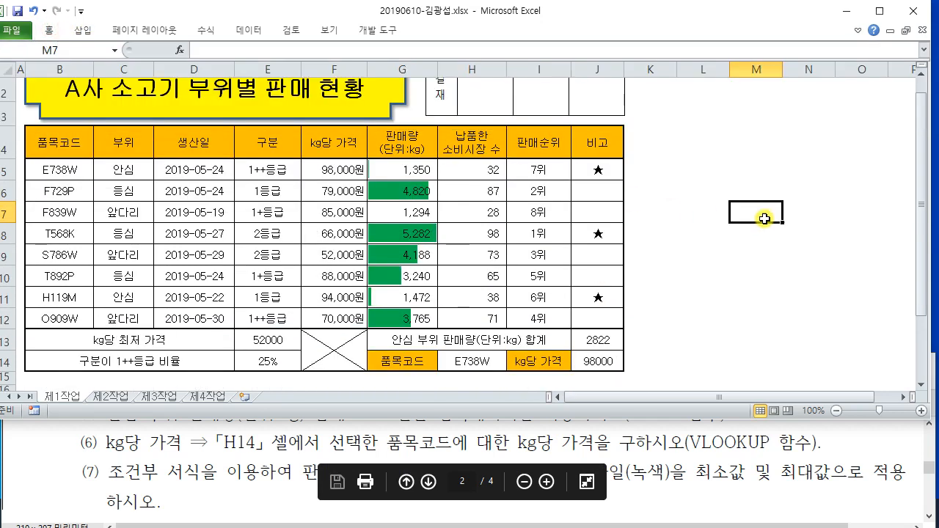
pyautogui.scroll(1, 725, 227)
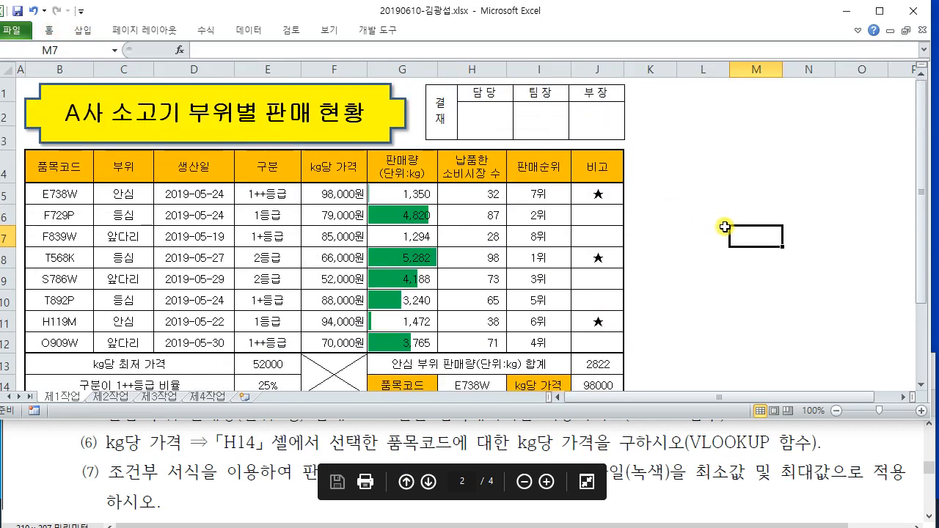
# Switch to Notepad and paste the formula =VLOOKUP(H14,B5:H12,5,FALSE) under the 함수6번 heading
pyautogui.click(863, 461)
pyautogui.click(851, 363)
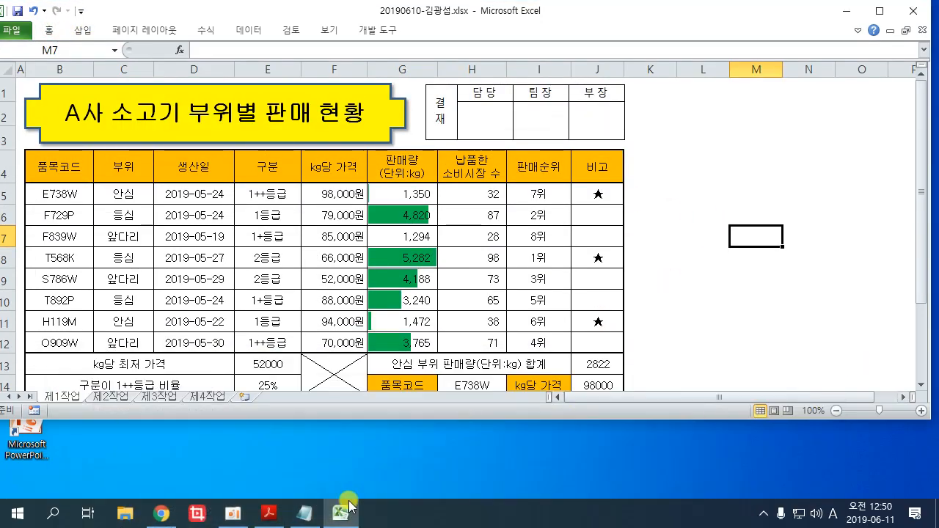
pyautogui.click(305, 513)
pyautogui.click(128, 264)
pyautogui.hotkey('ctrl', 'v')
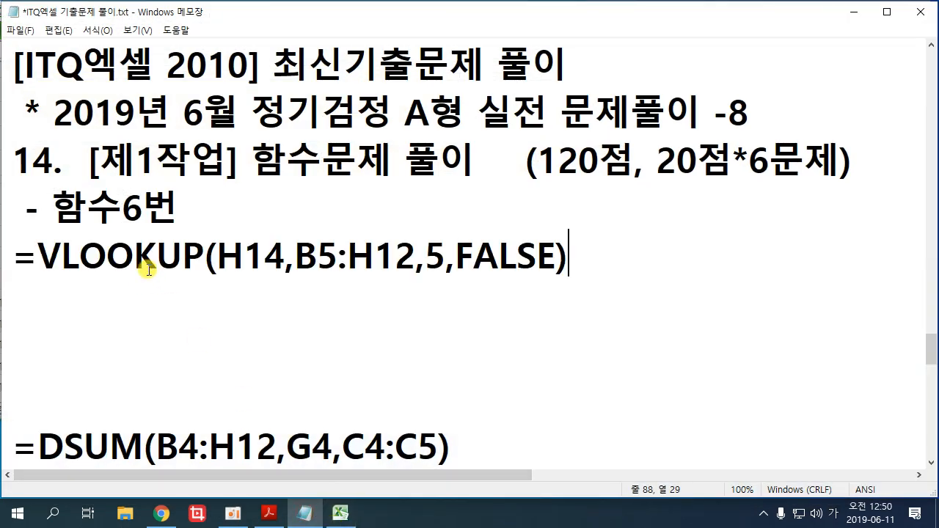